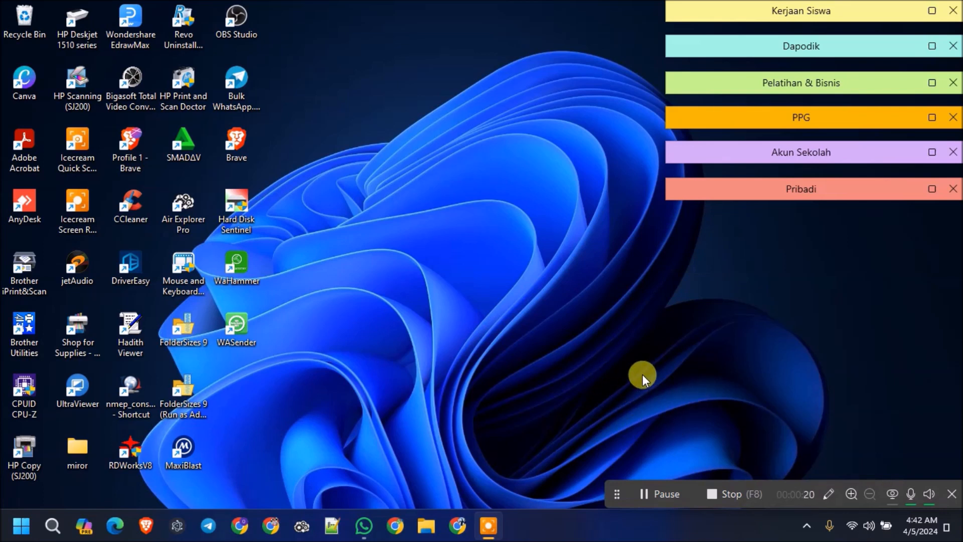
Open Google Chrome and go to my.smkn5batam.com/dashboard.
click(459, 528)
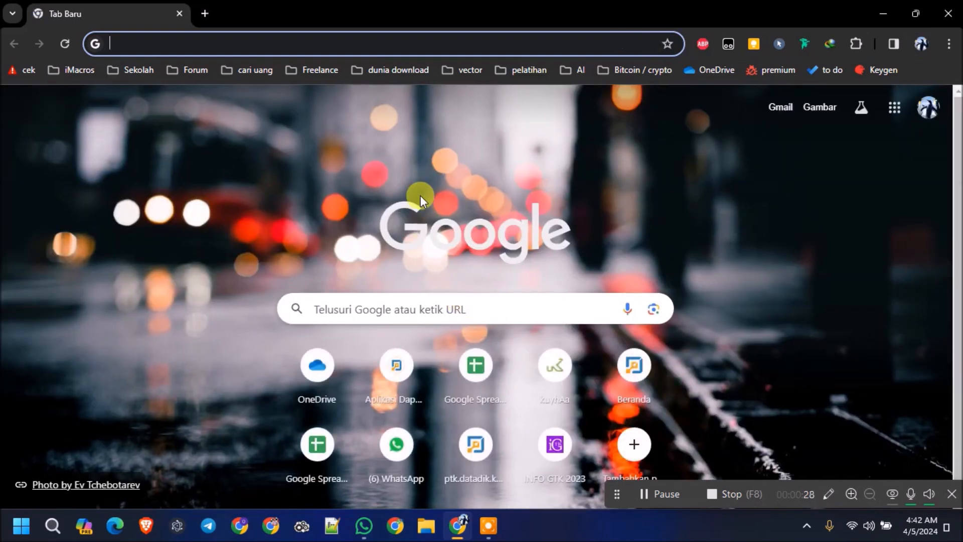
click(389, 45)
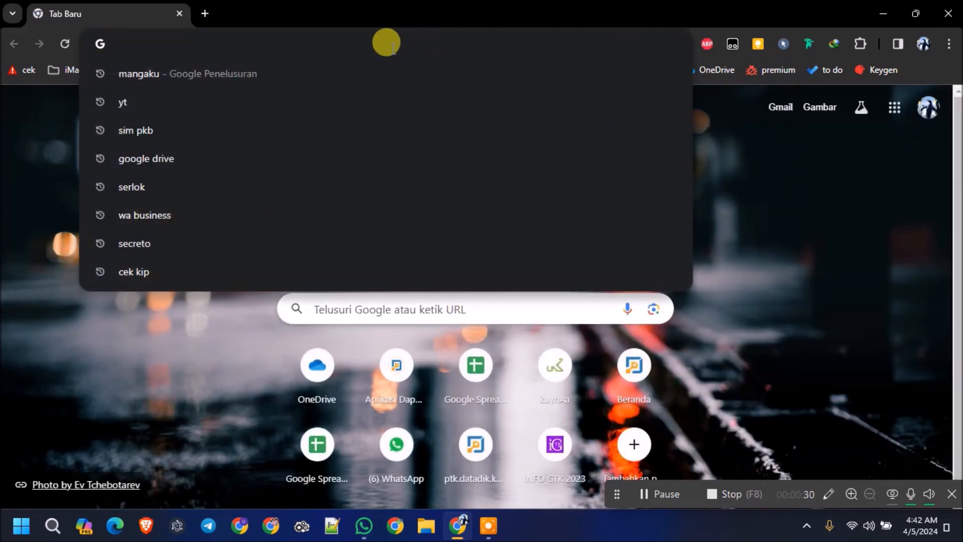
text(my.smkn5batam.com/dashboard)
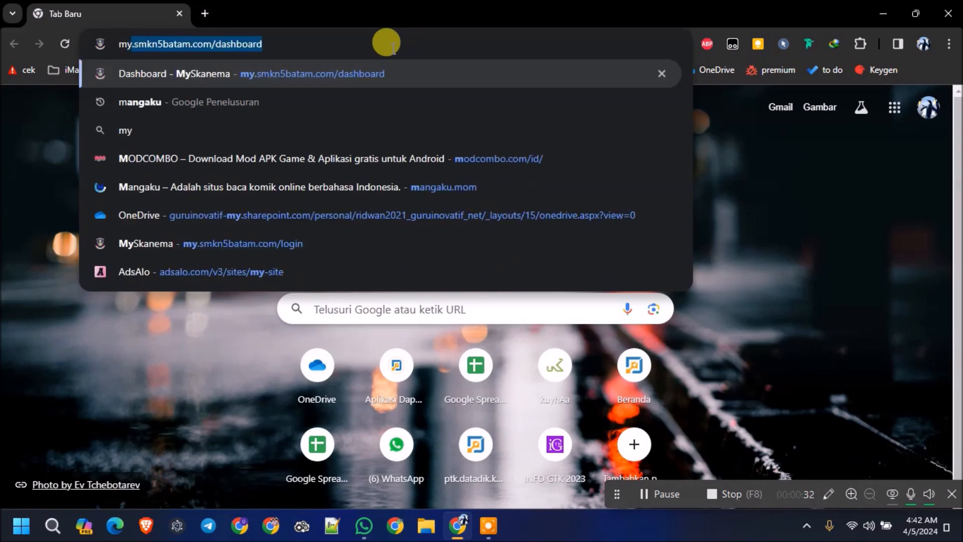
key(End)
key(Return)
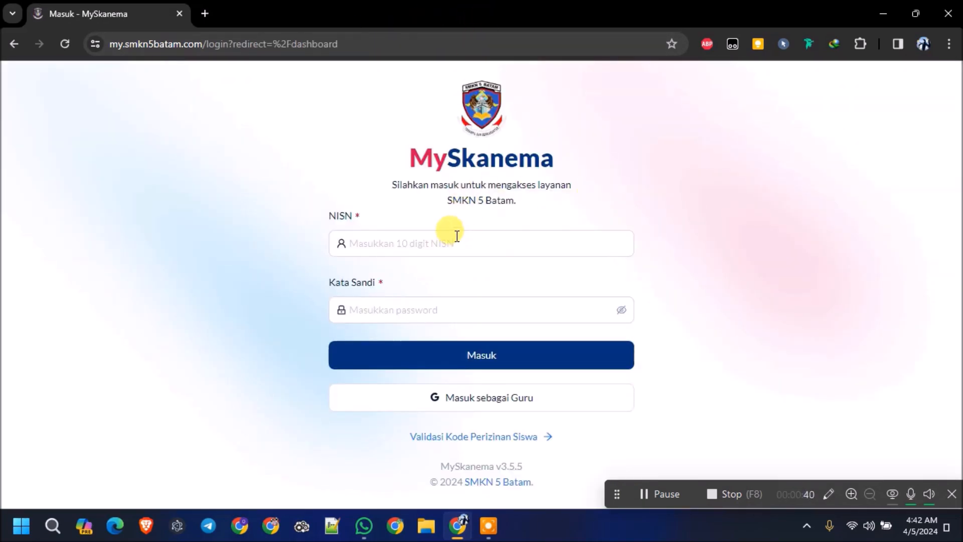
Sign in to MySkanema as a teacher with the school Google account and open DAPODIK from the school's application list.
click(509, 405)
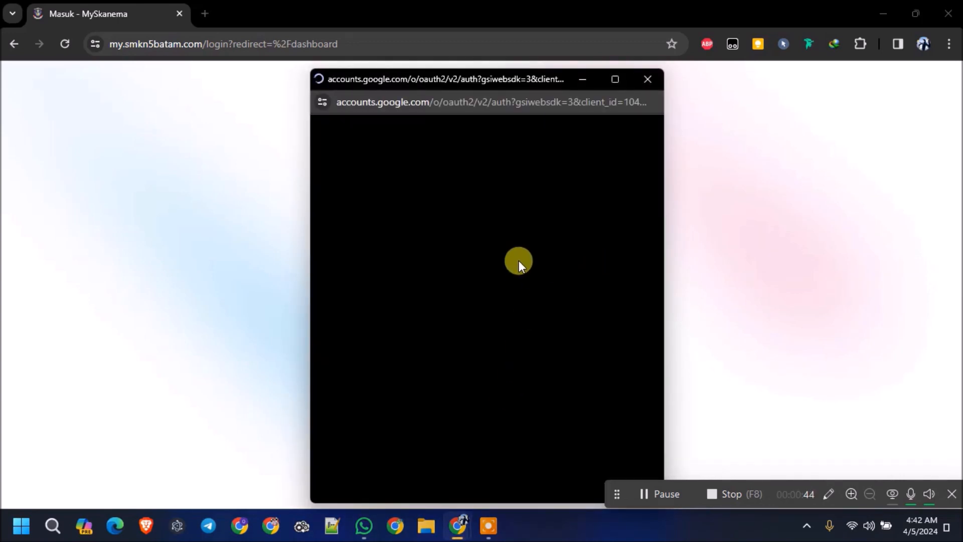
scroll(452, 401, down, 3)
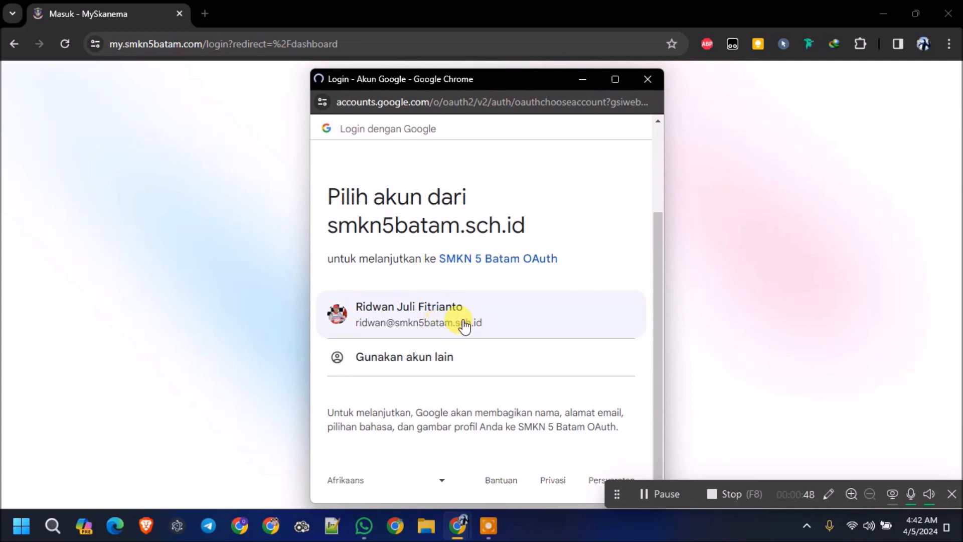
click(419, 325)
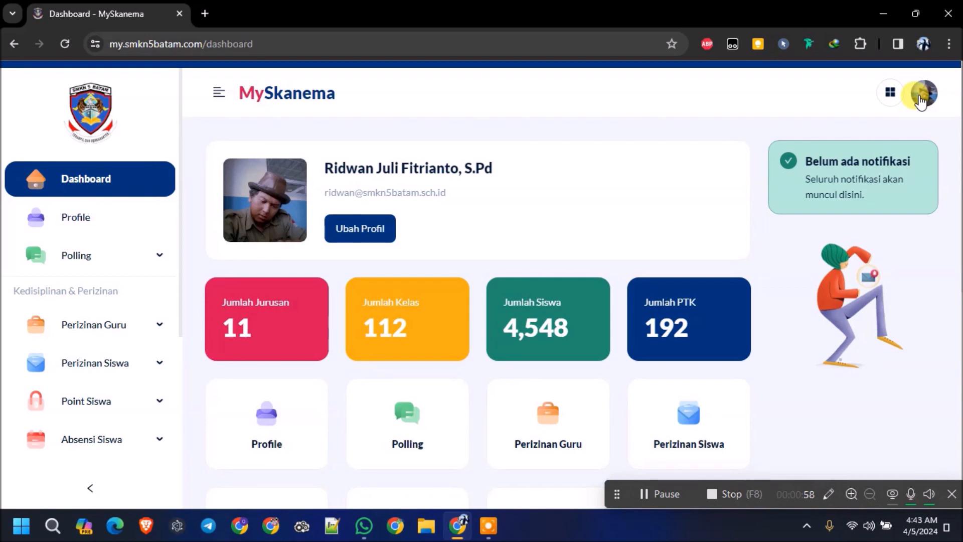
click(892, 95)
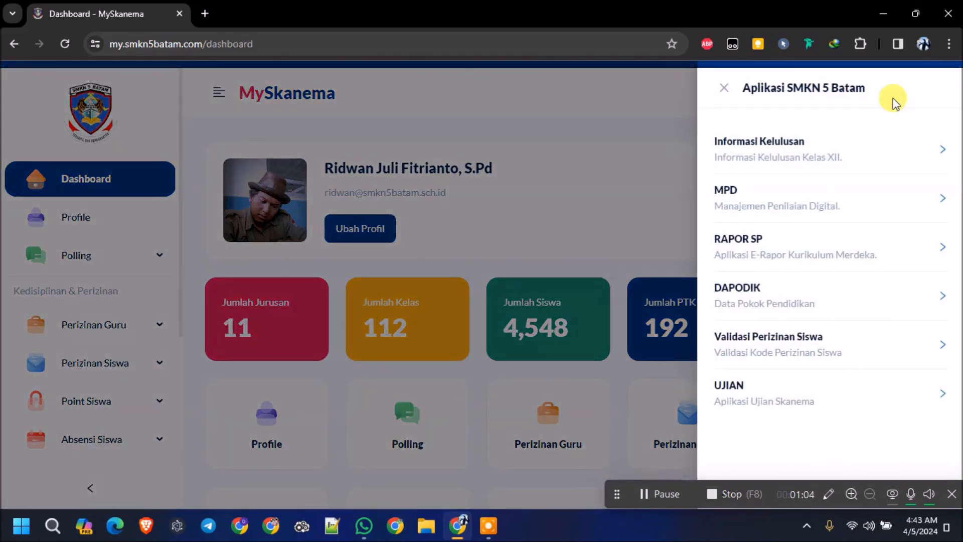
click(749, 295)
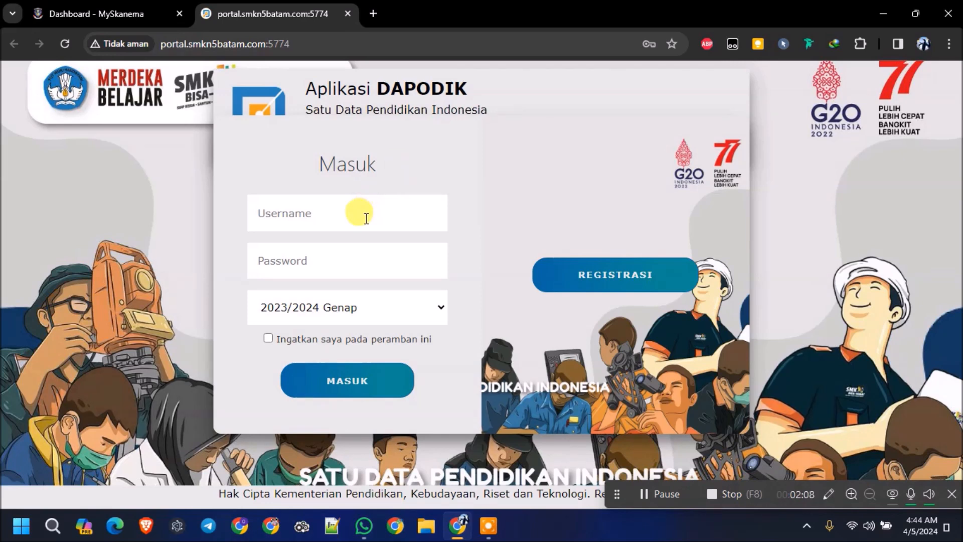
Minimize the browser, expand the Kerjaan Siswa sticky note and copy the student's NISN from it.
click(890, 11)
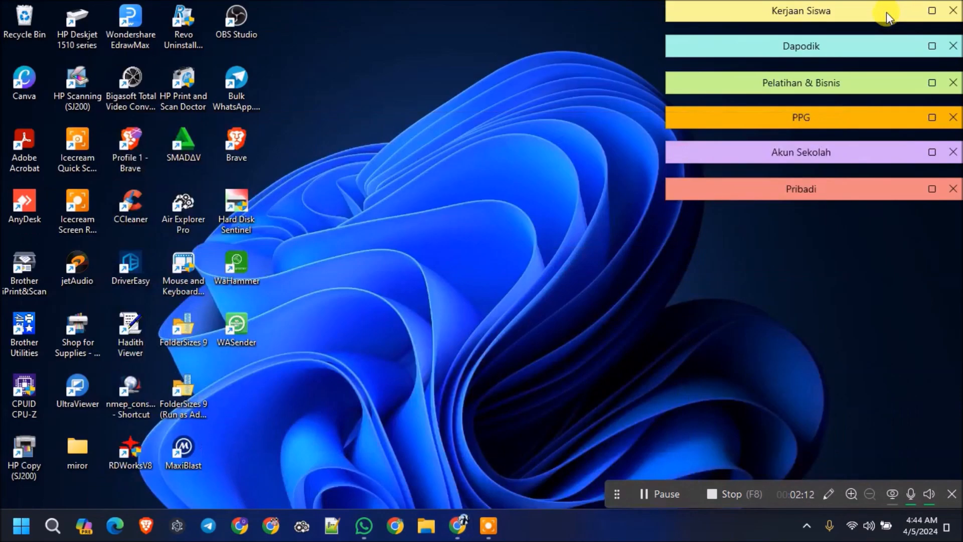
click(813, 13)
double_click(717, 38)
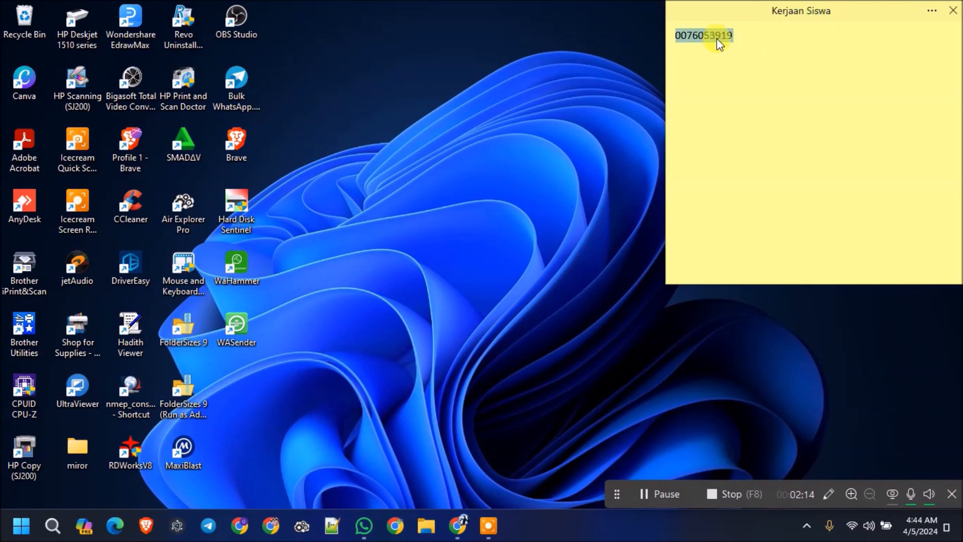
key(ctrl+c)
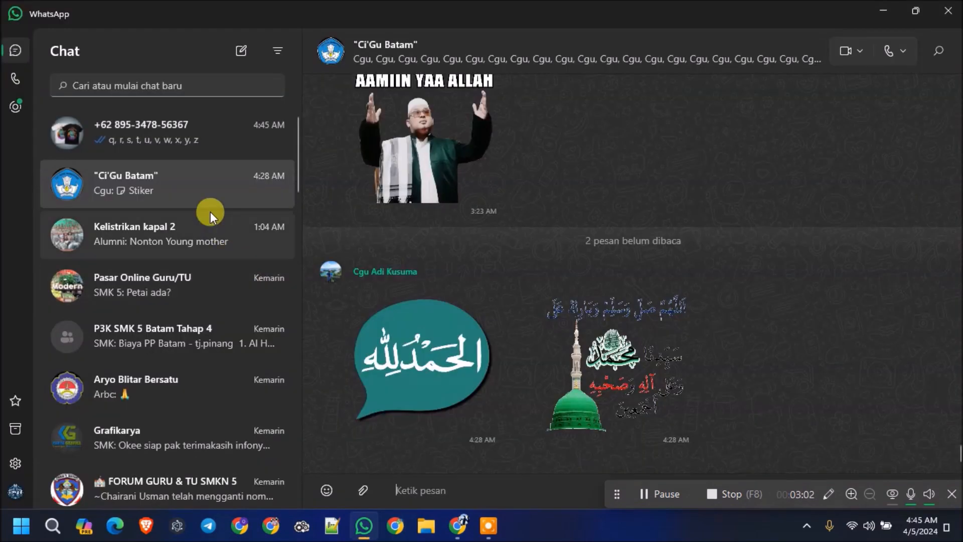
Switch to WhatsApp and send the copied student NISN twice in the most recent chat.
click(191, 135)
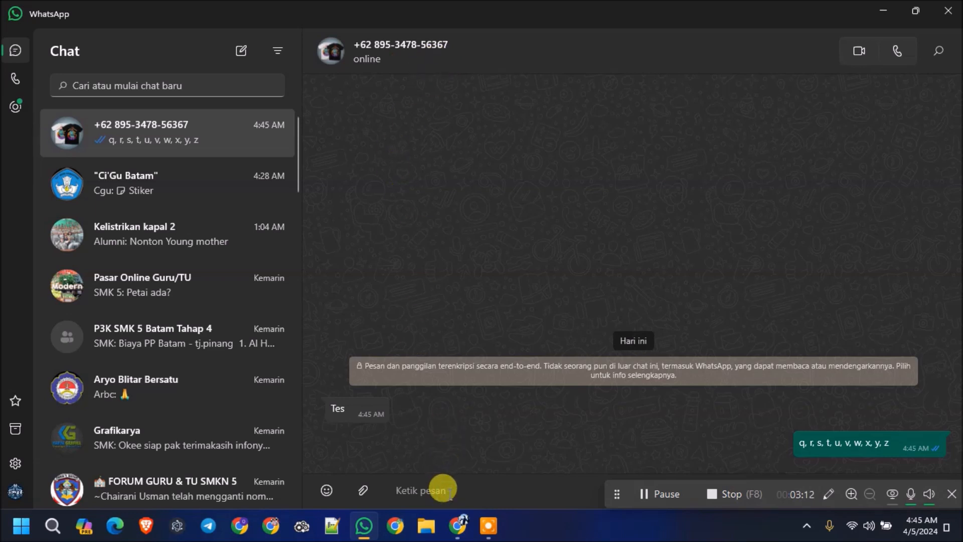
key(ctrl+v)
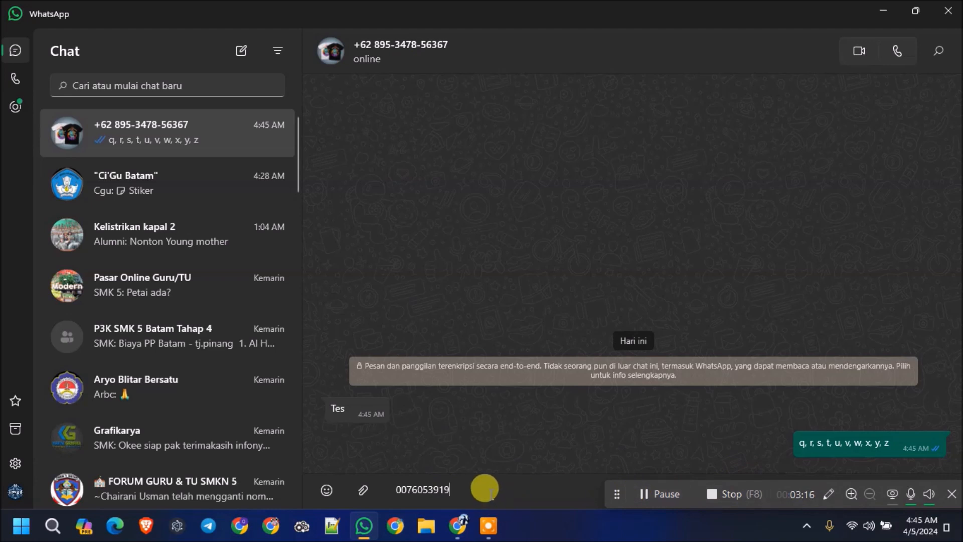
key(Return)
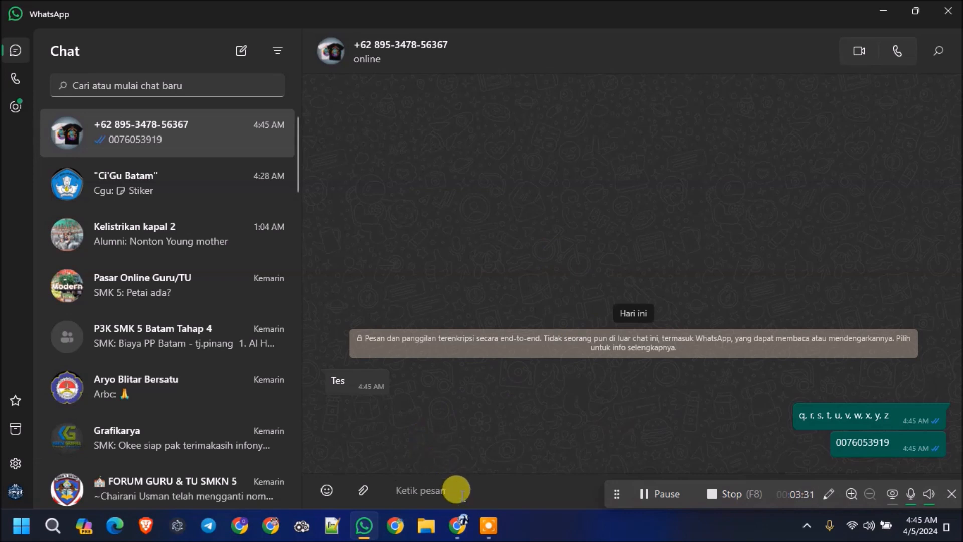
key(ctrl+v)
key(Return)
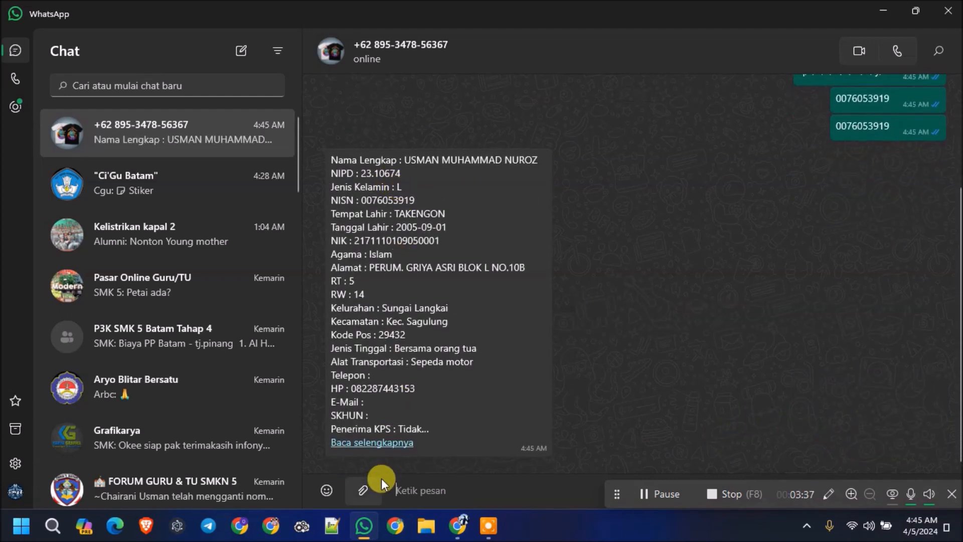
Expand the full reply and review the student's data from the full name through to the account credentials.
click(387, 443)
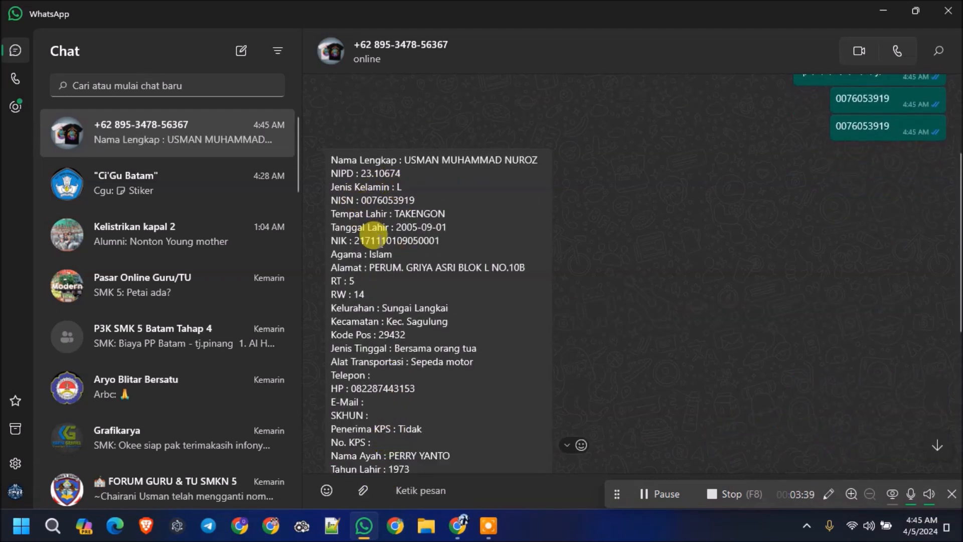
scroll(381, 239, down, 5)
click(402, 442)
scroll(391, 301, down, 5)
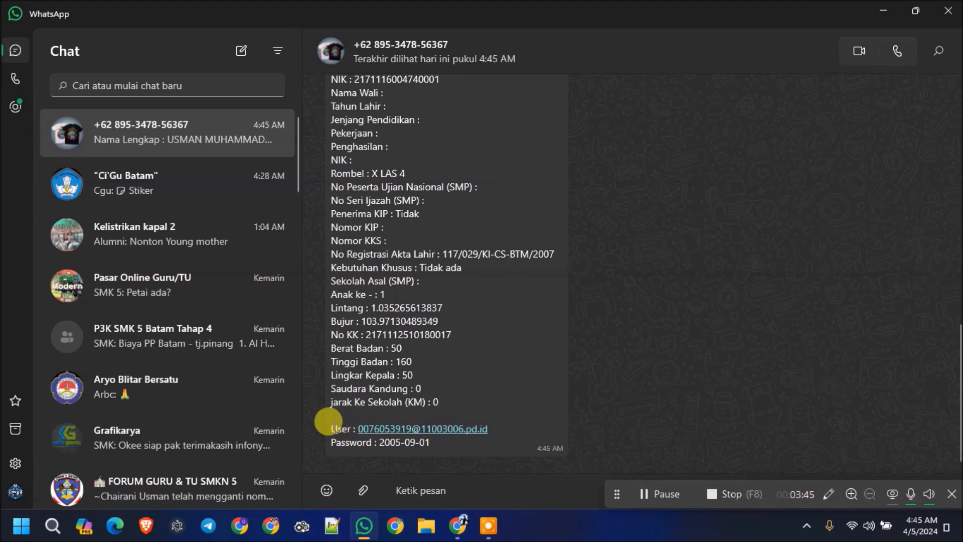
scroll(473, 368, up, 15)
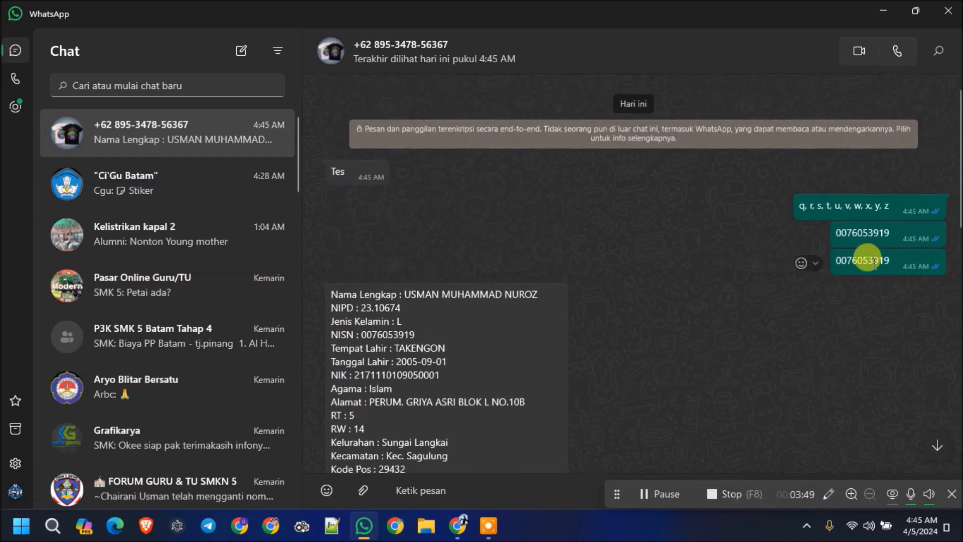
scroll(408, 231, down, 3)
scroll(407, 231, down, 8)
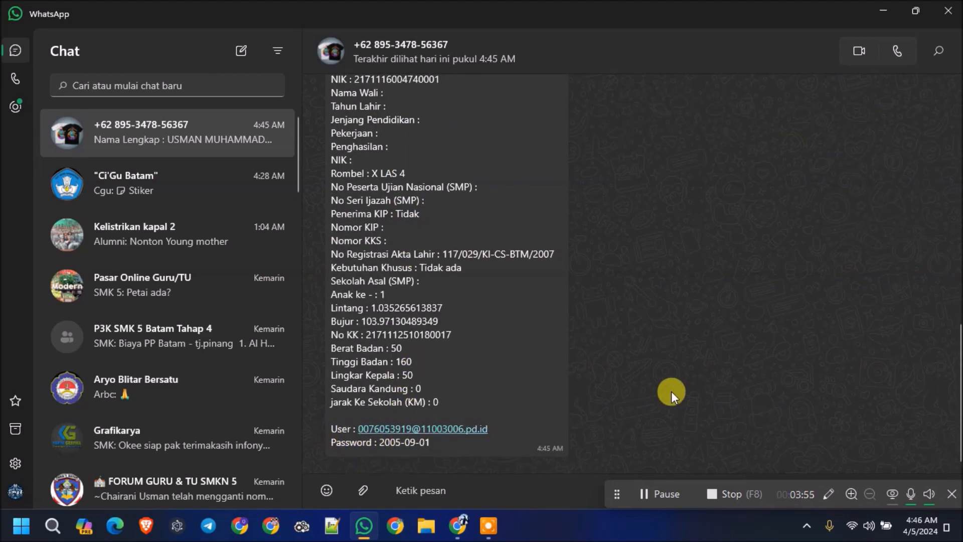
click(898, 14)
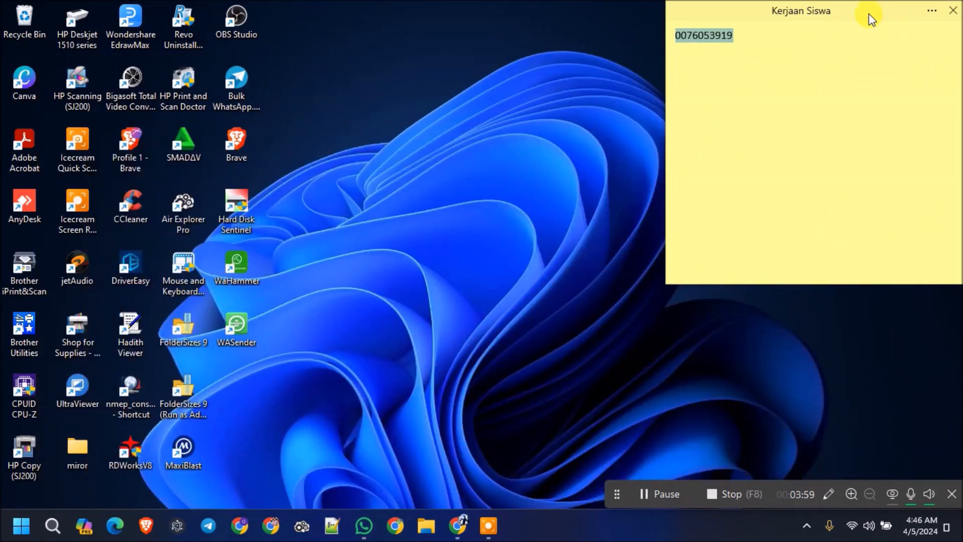
double_click(873, 19)
click(458, 525)
click(458, 525)
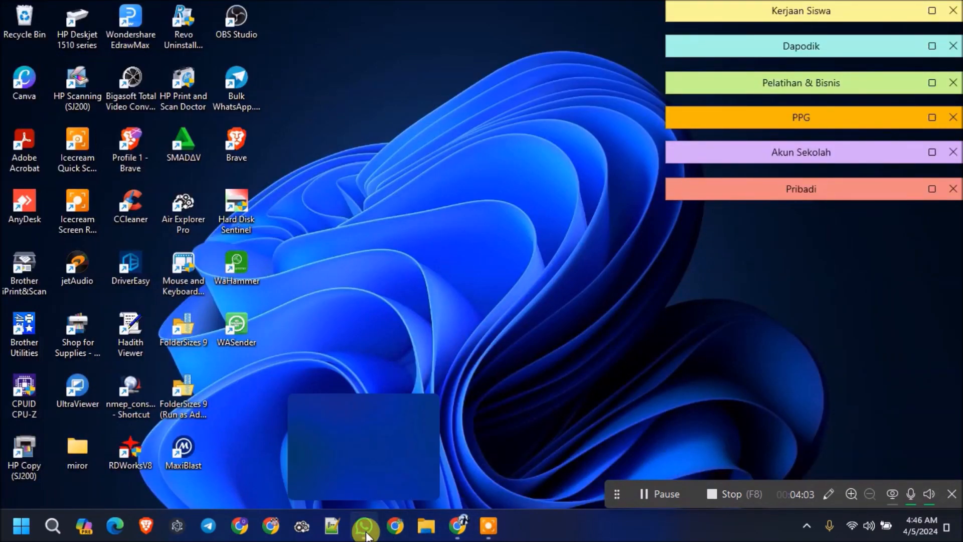
click(366, 532)
Copy the User and Password lines at the end of the student data reply.
drag(511, 429, 409, 421)
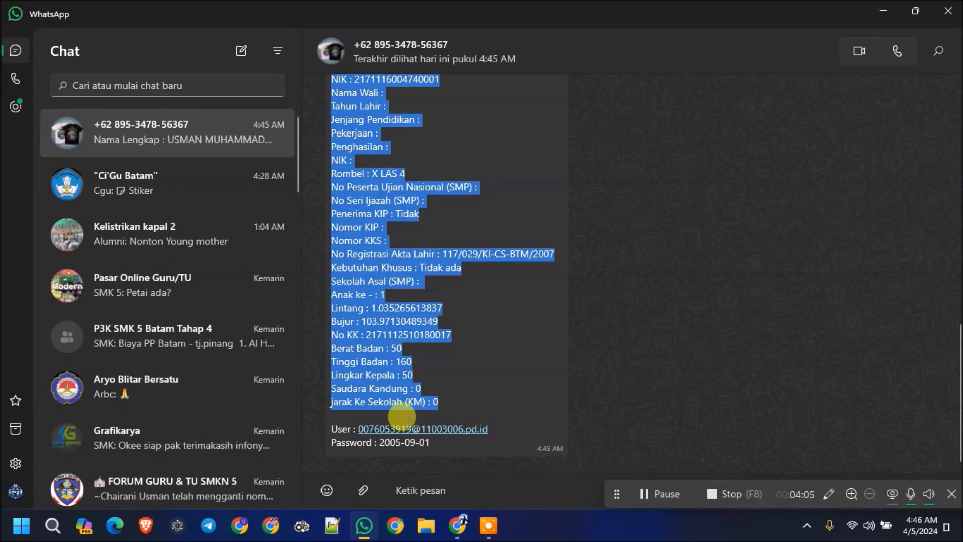
drag(471, 442, 462, 416)
click(448, 435)
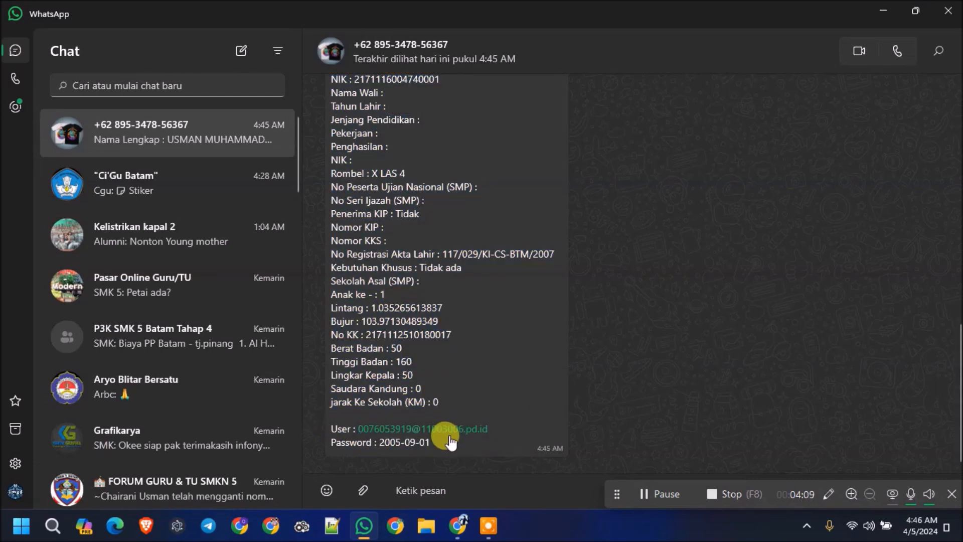
click(440, 429)
click(755, 381)
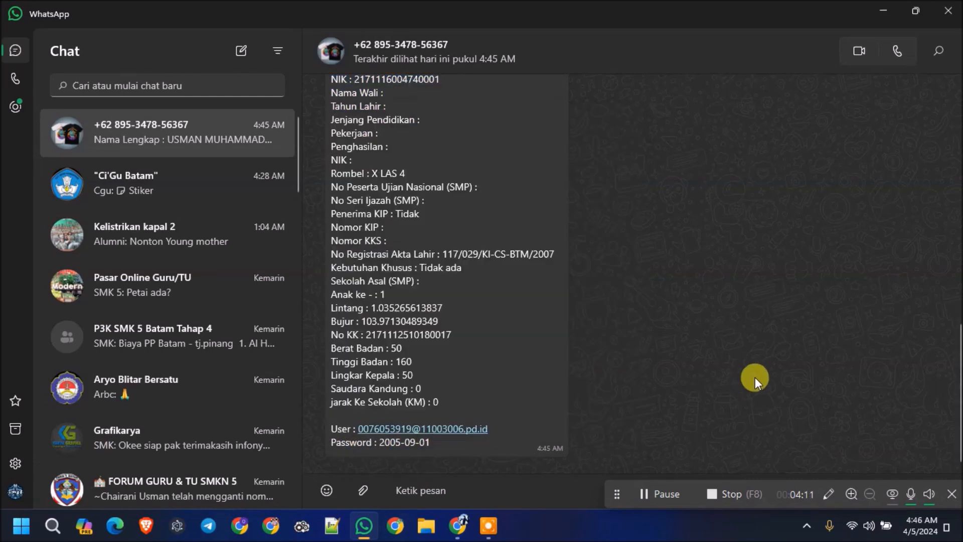
drag(458, 438, 301, 427)
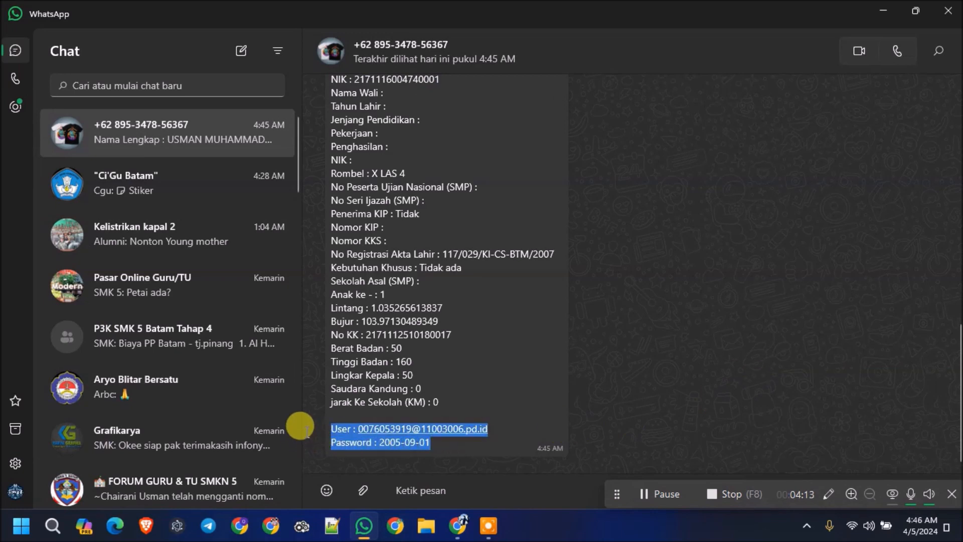
key(ctrl+c)
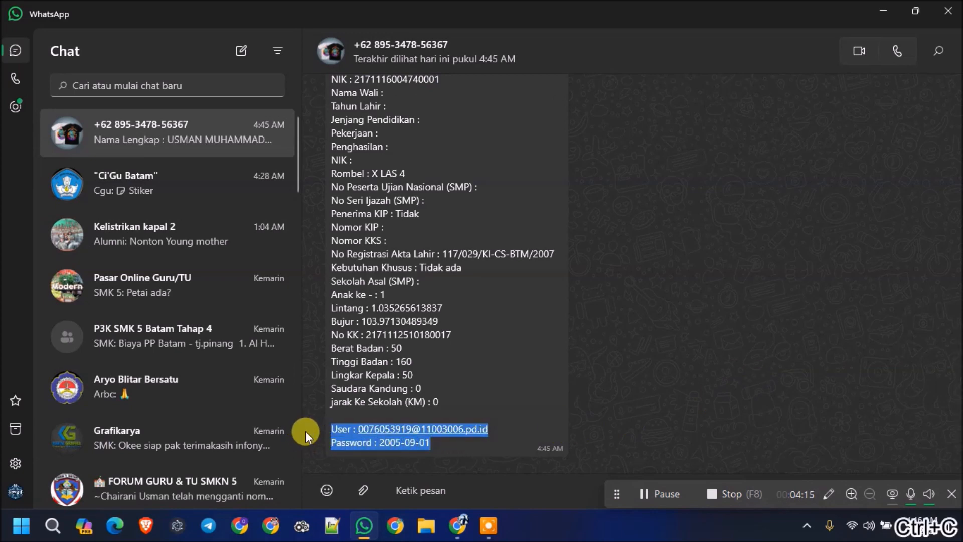
Minimize WhatsApp and paste the student's username and account password below the NISN in the Kerjaan Siswa note.
click(883, 11)
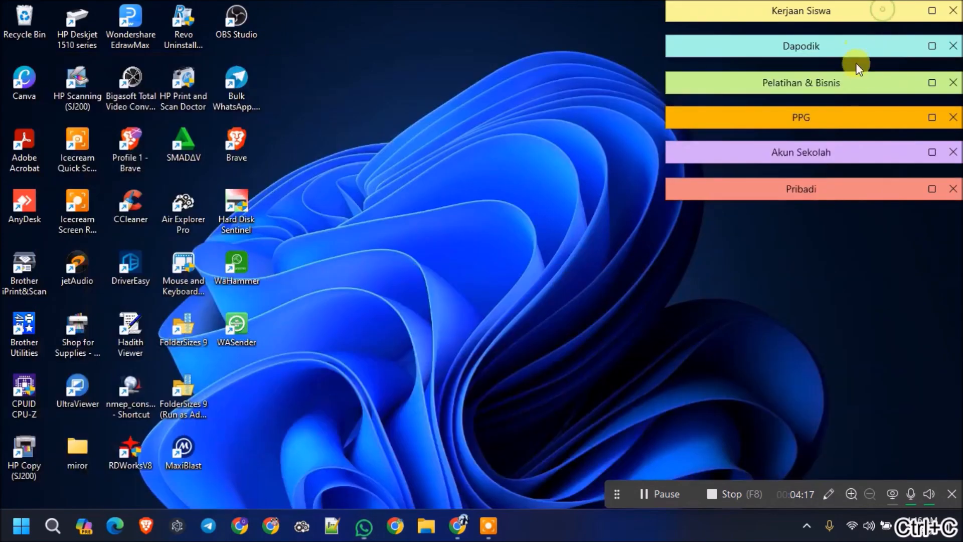
click(833, 12)
click(804, 54)
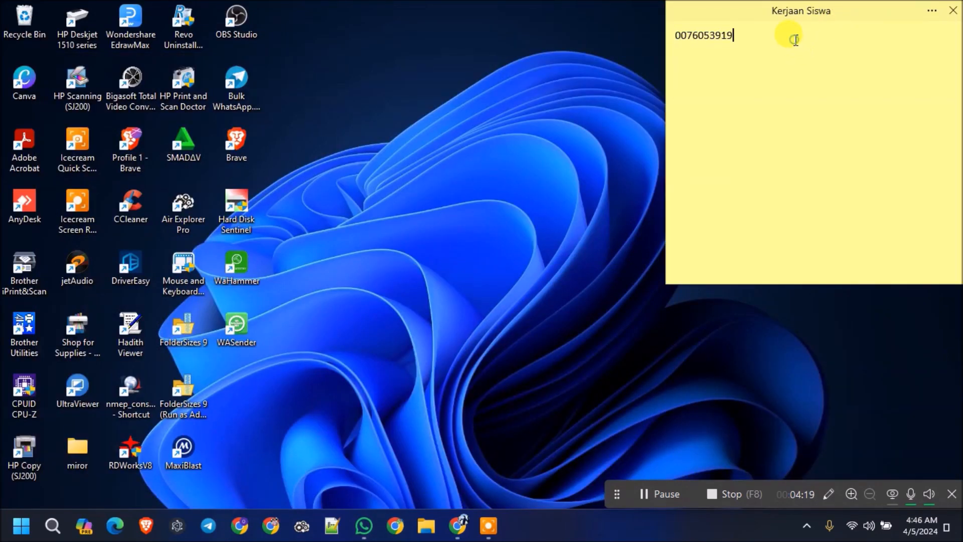
key(Return)
key(ctrl+v)
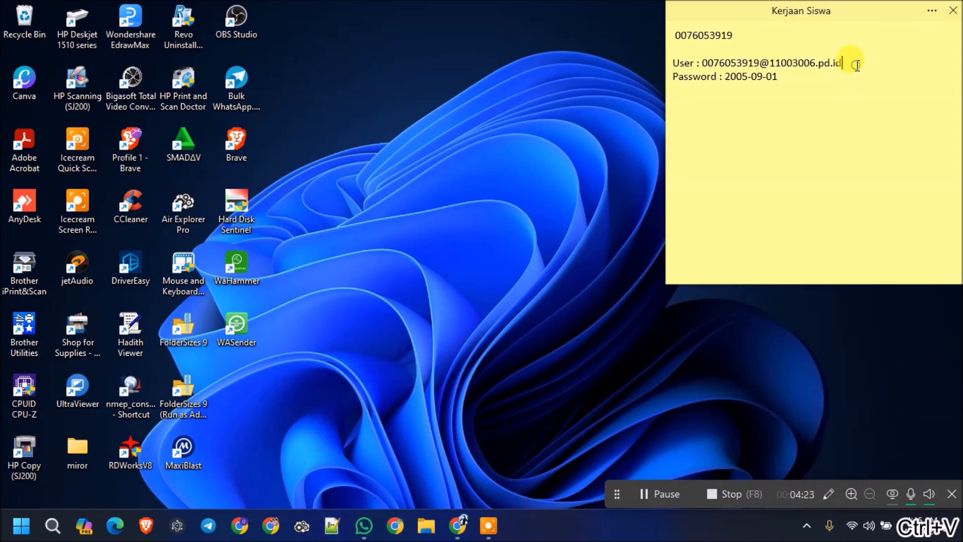
Copy the student's username from the note and paste it into the Username field of the DAPODIK login in Chrome.
drag(859, 66, 790, 61)
click(703, 63)
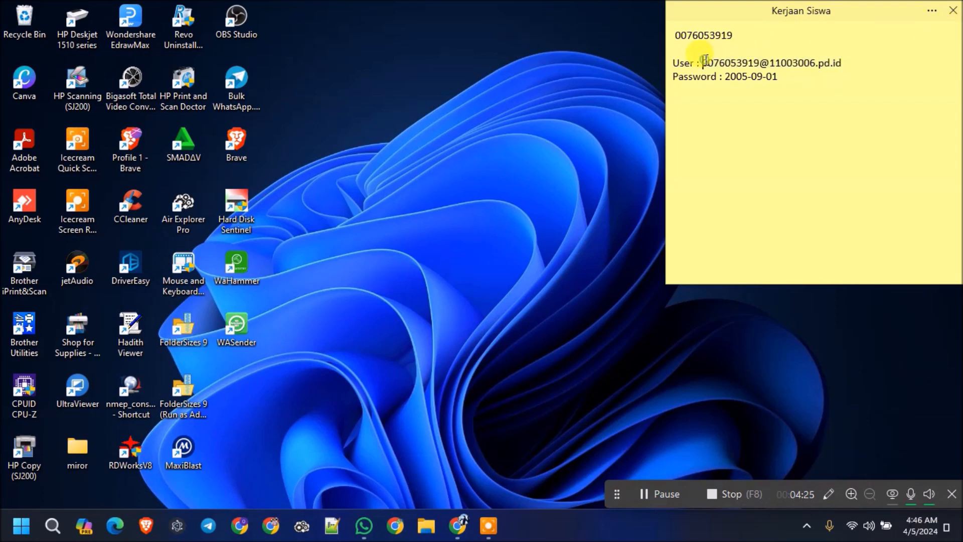
drag(847, 62, 702, 62)
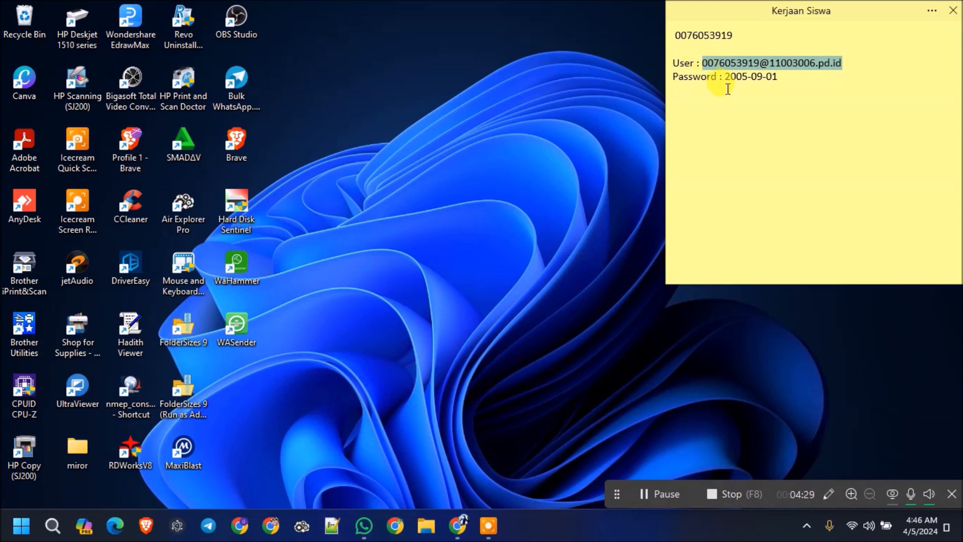
key(ctrl+c)
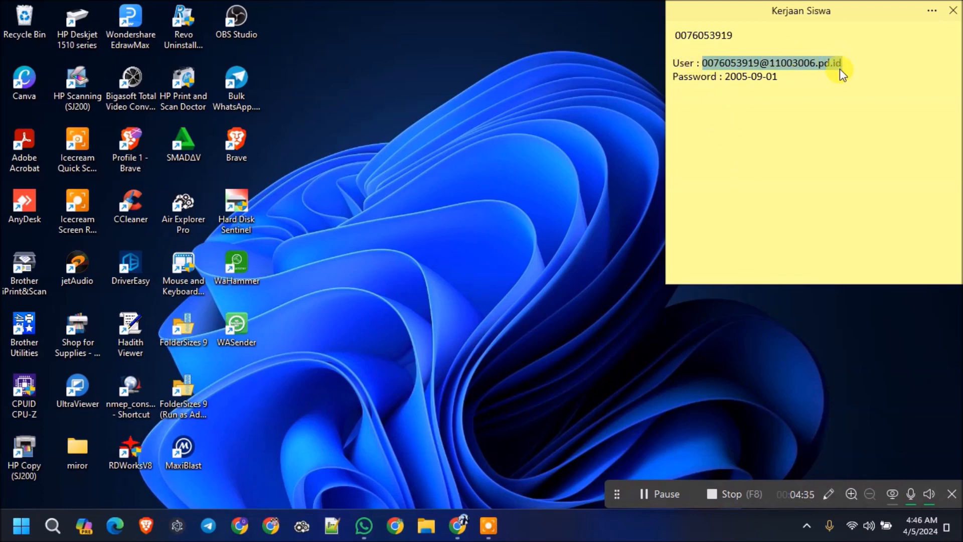
click(458, 526)
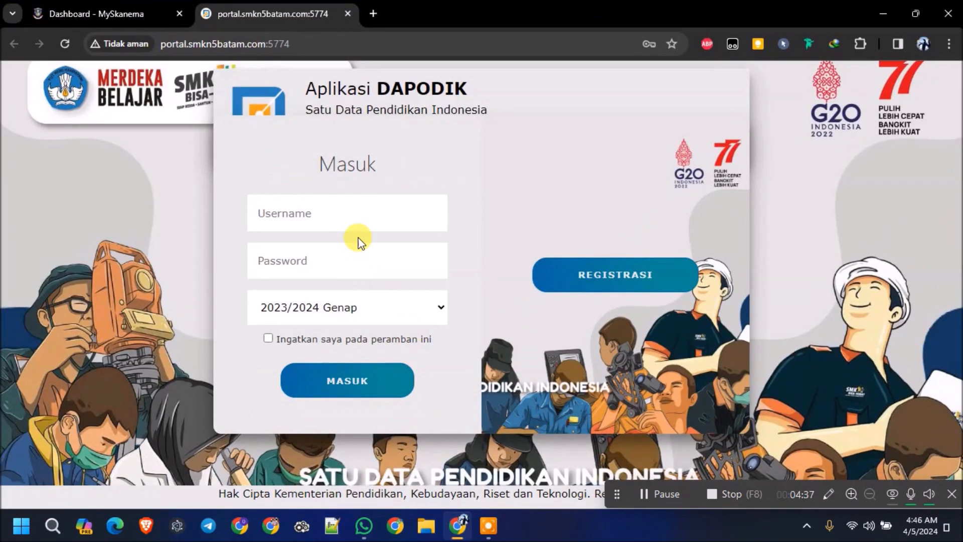
click(358, 227)
key(ctrl+v)
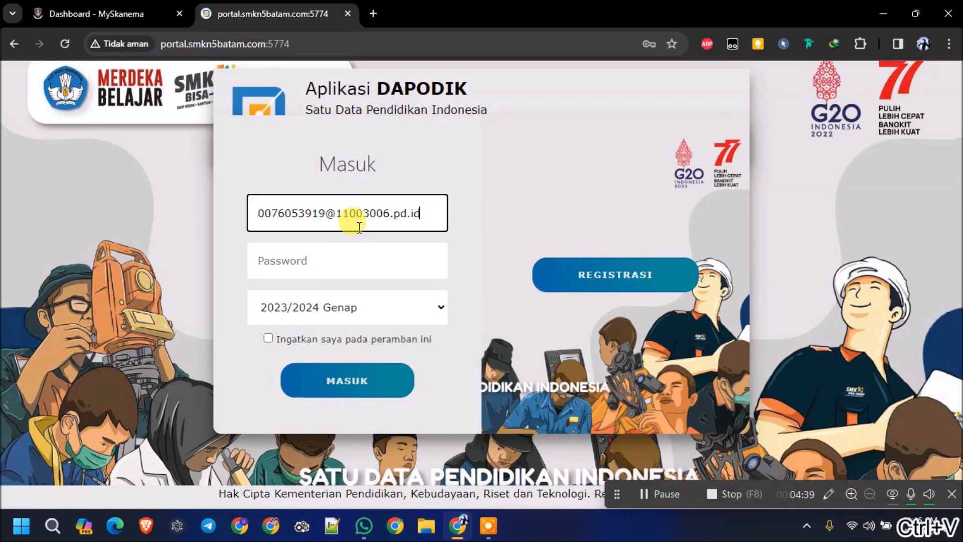
Copy the account password from the Kerjaan Siswa note and paste it into the Password field of the DAPODIK login in Chrome.
click(884, 14)
click(810, 81)
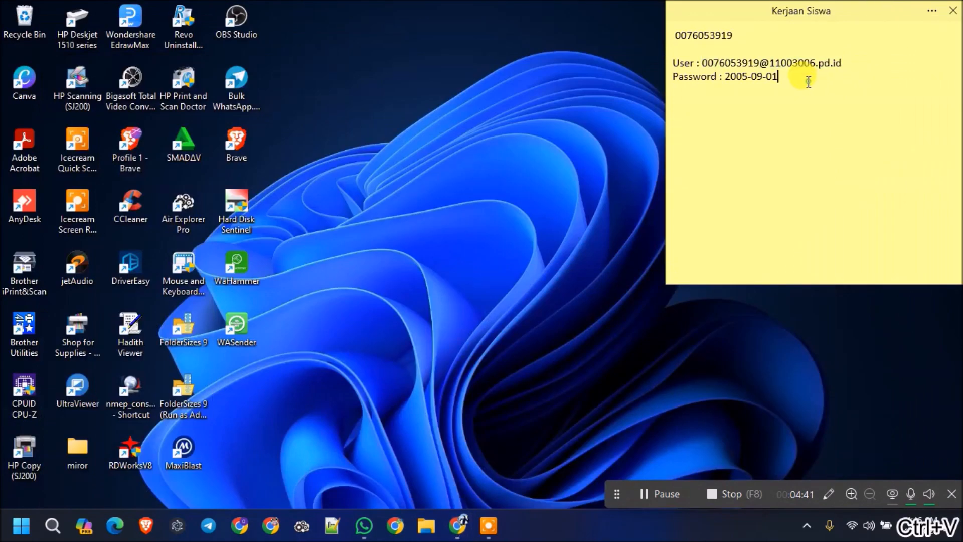
drag(799, 78, 728, 80)
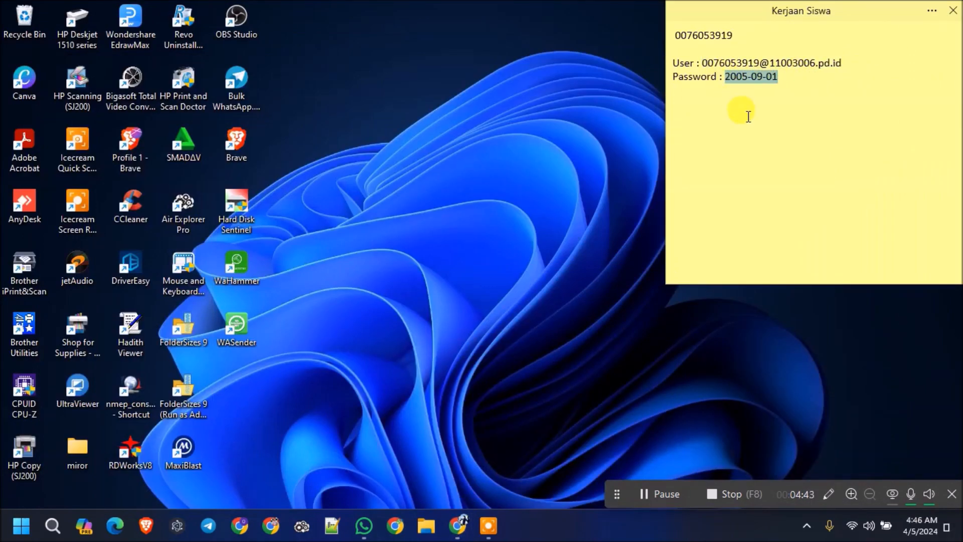
key(ctrl+c)
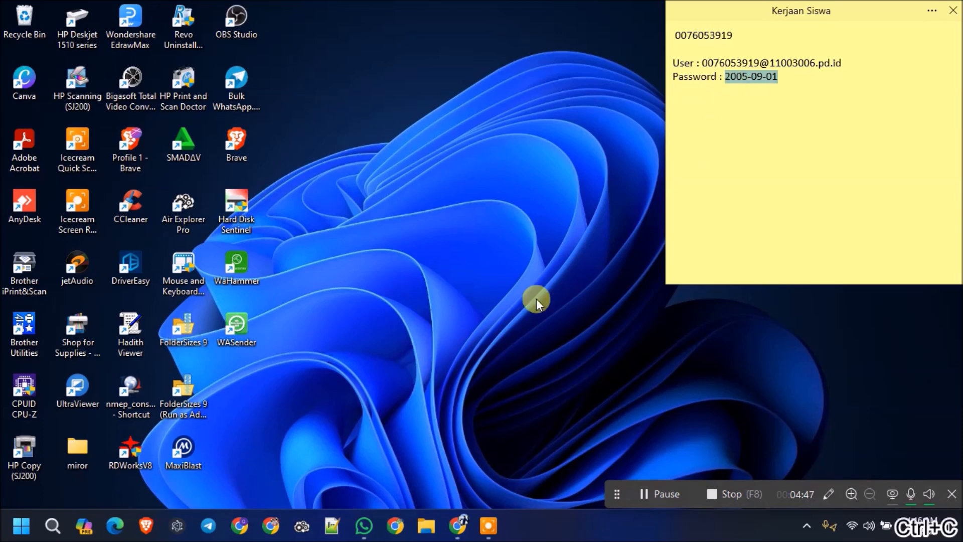
click(467, 533)
click(384, 261)
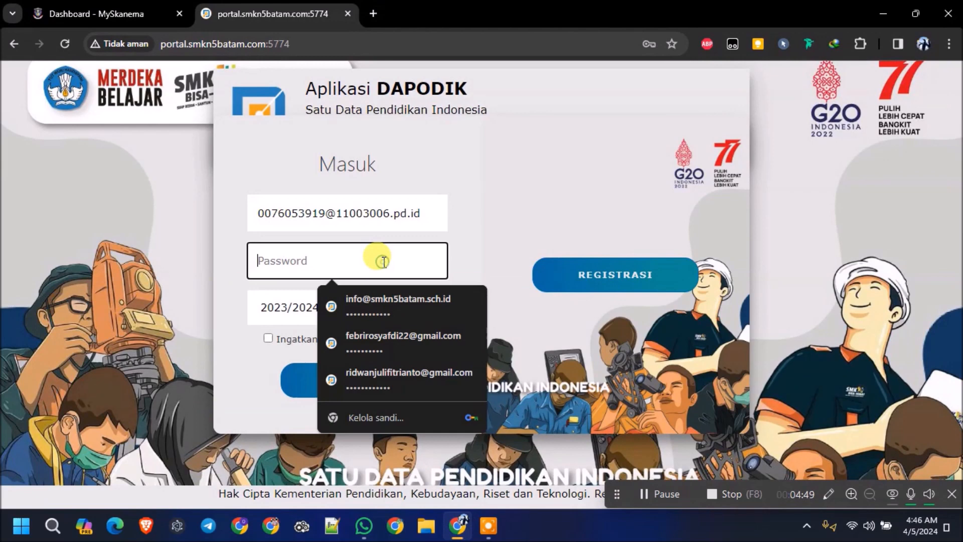
key(ctrl+v)
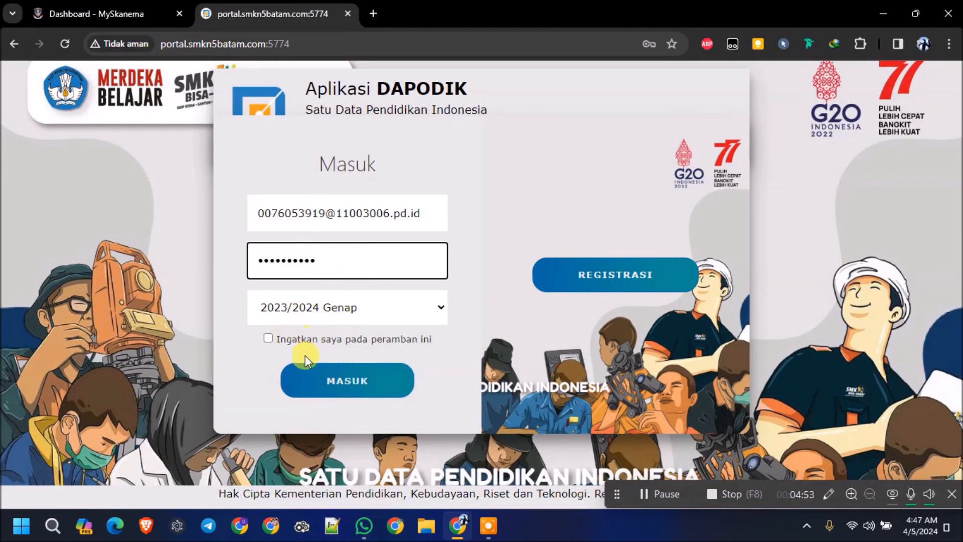
Log in without saving the password in the browser and enter SMK NEGERI 5 BATAM with the Peserta Didik role.
click(335, 385)
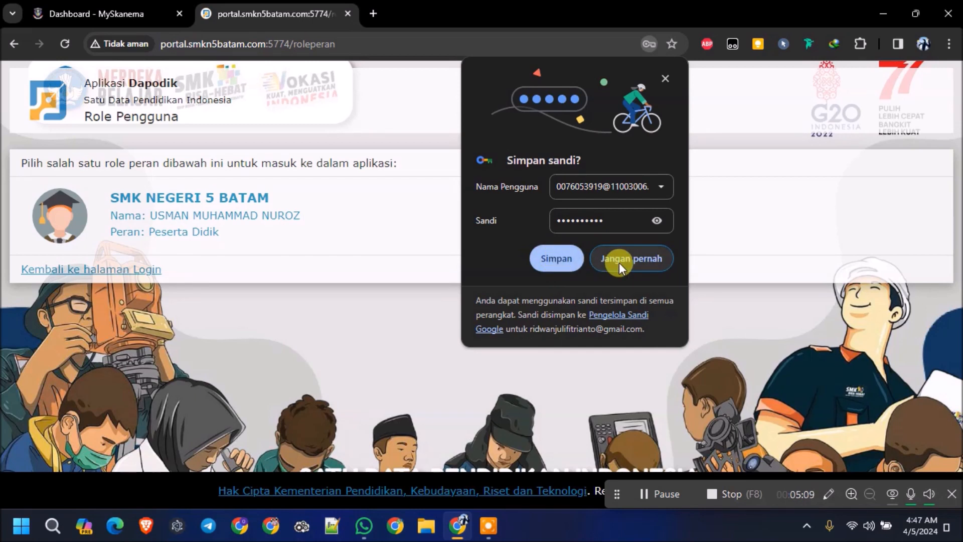
click(636, 260)
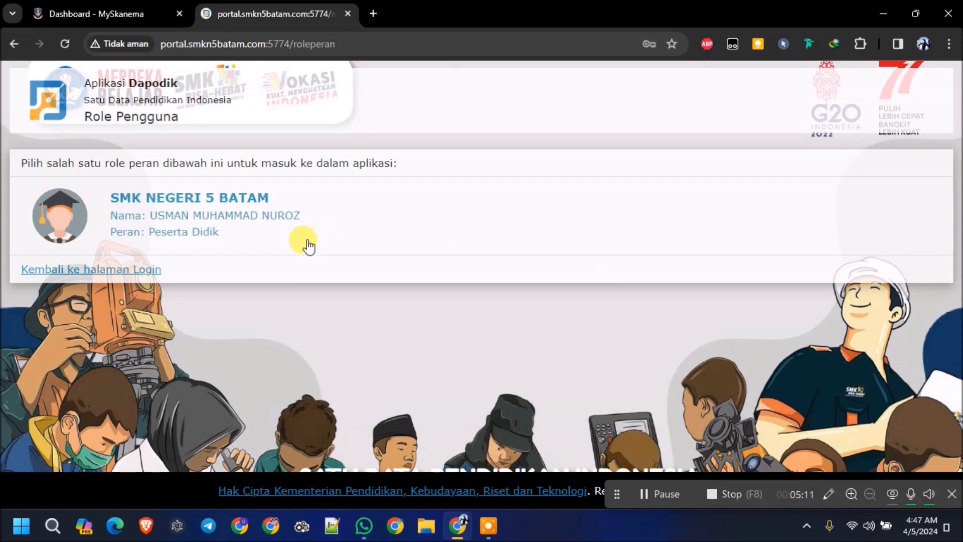
click(171, 226)
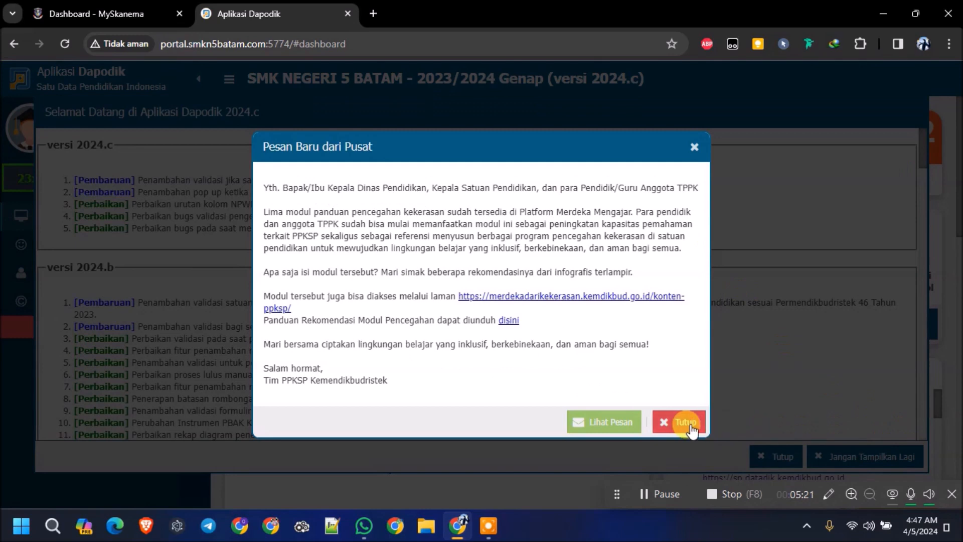
Close the new message from Pusat and stop the version 2024.c change list from being shown again.
click(670, 423)
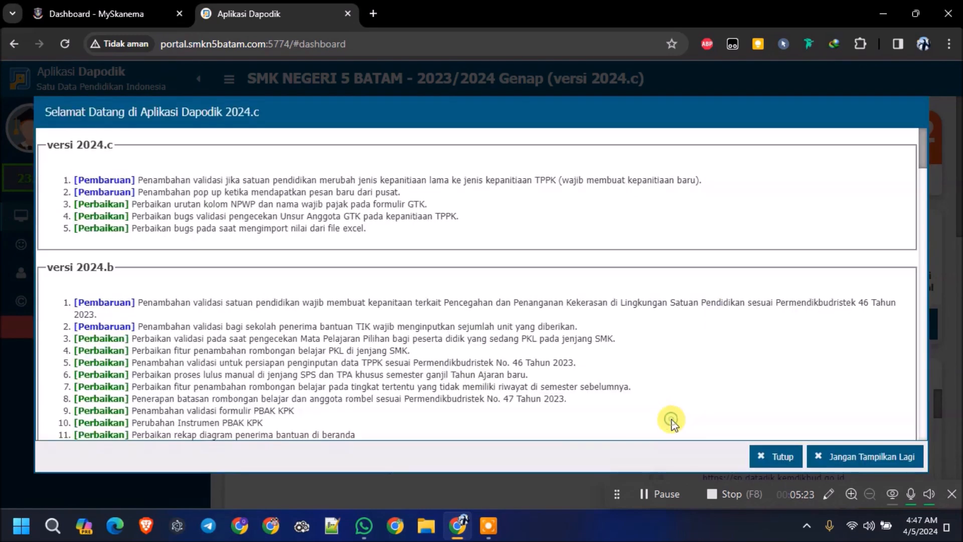
click(879, 460)
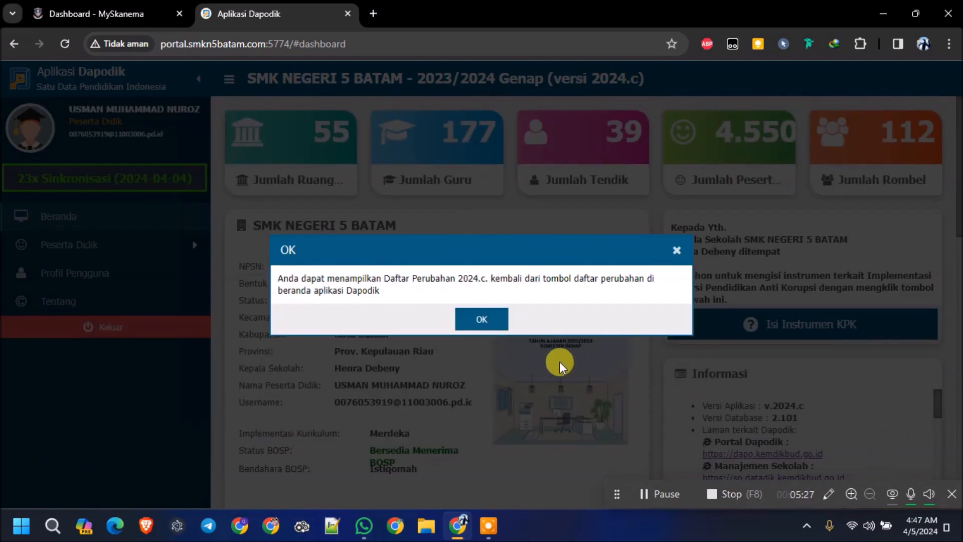
click(482, 326)
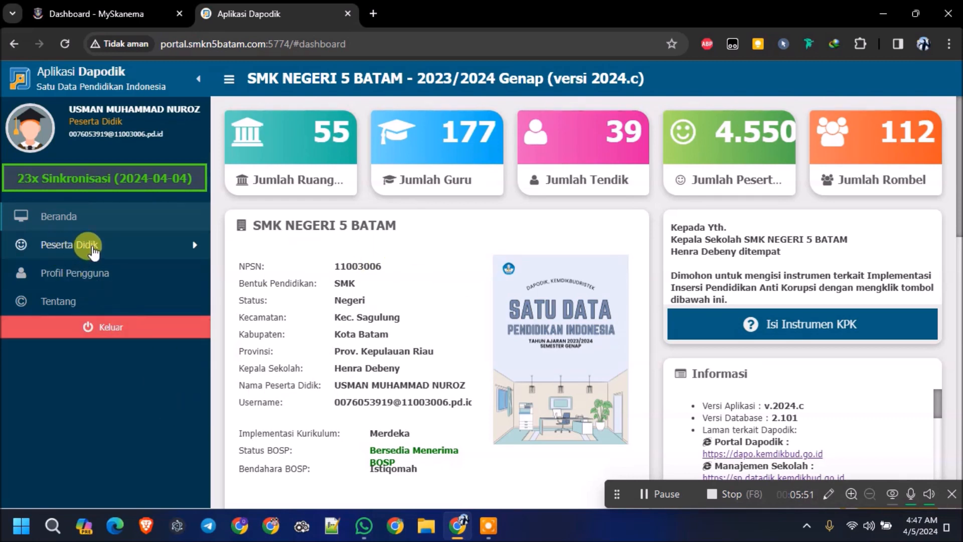
Open the Peserta Didik table, dismiss its information notice and select the student's row.
click(170, 245)
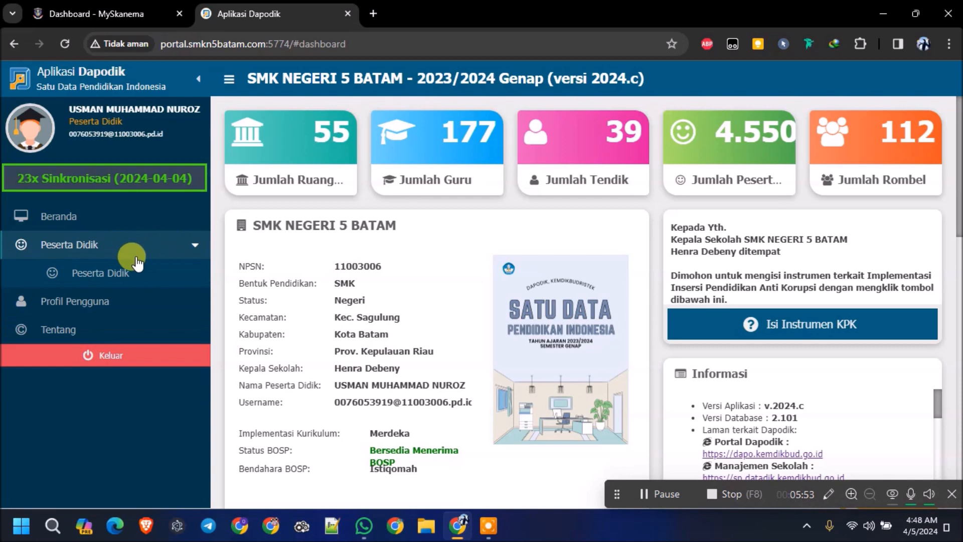
click(110, 273)
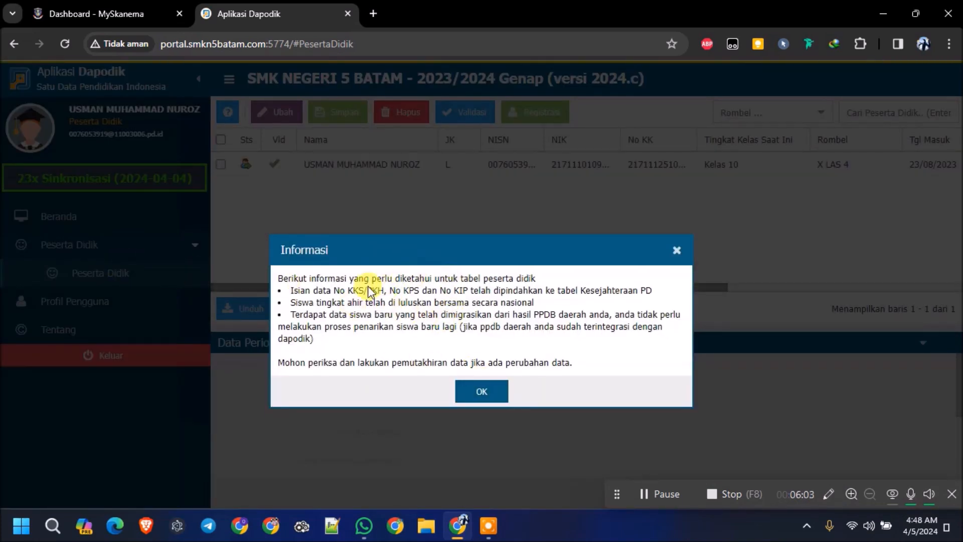
click(488, 395)
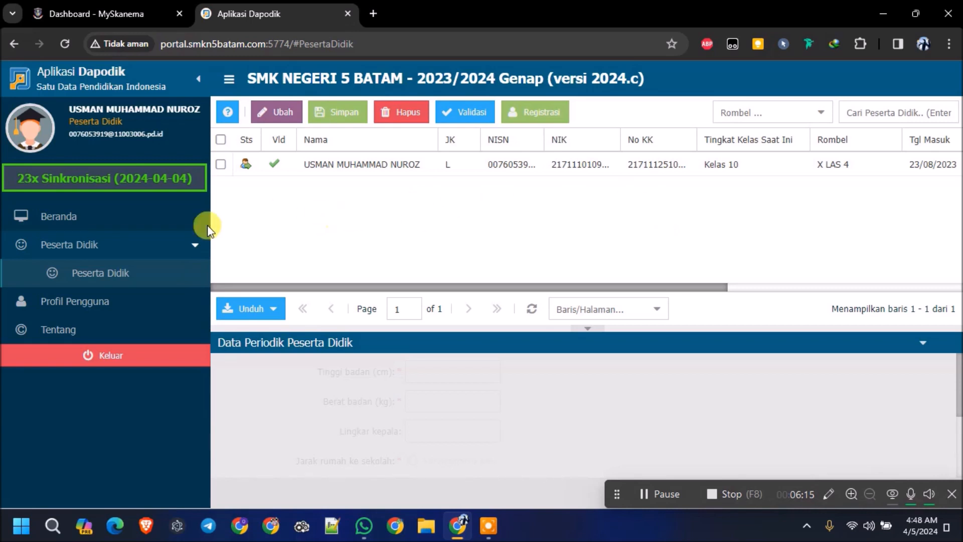
click(363, 167)
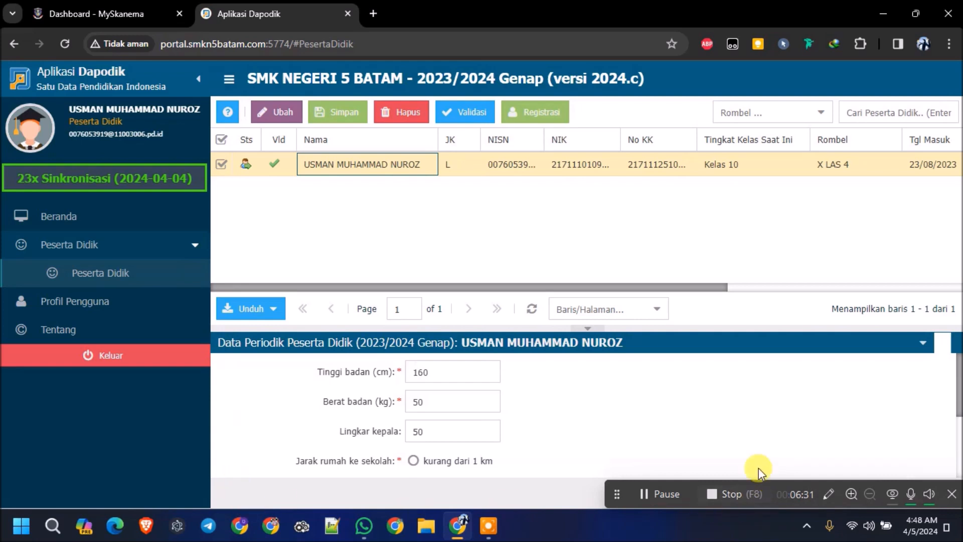
Enlarge the Data Periodik Peserta Didik form to show all of its fields, down to Jumlah saudara kandung.
click(430, 373)
scroll(459, 390, down, 2)
scroll(462, 388, up, 1)
scroll(462, 387, up, 1)
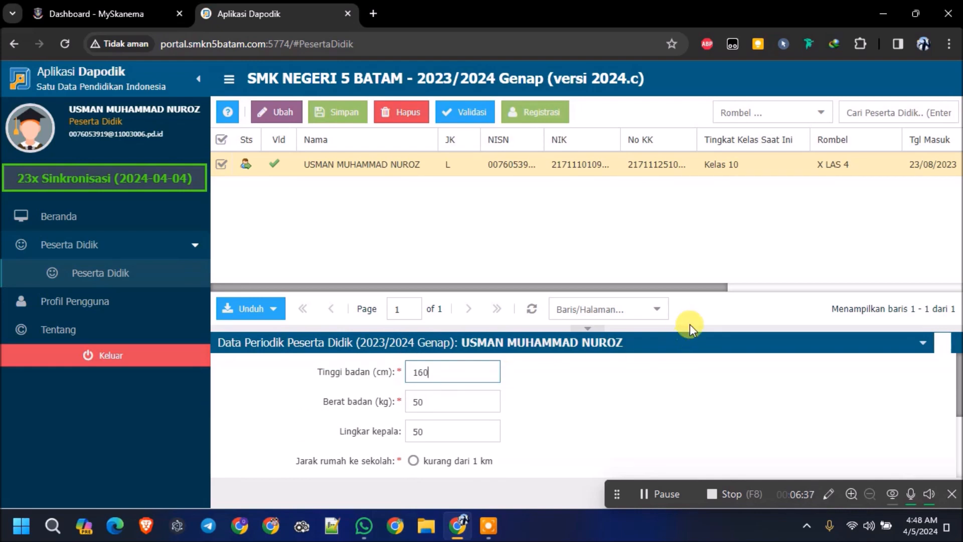
drag(688, 327, 689, 197)
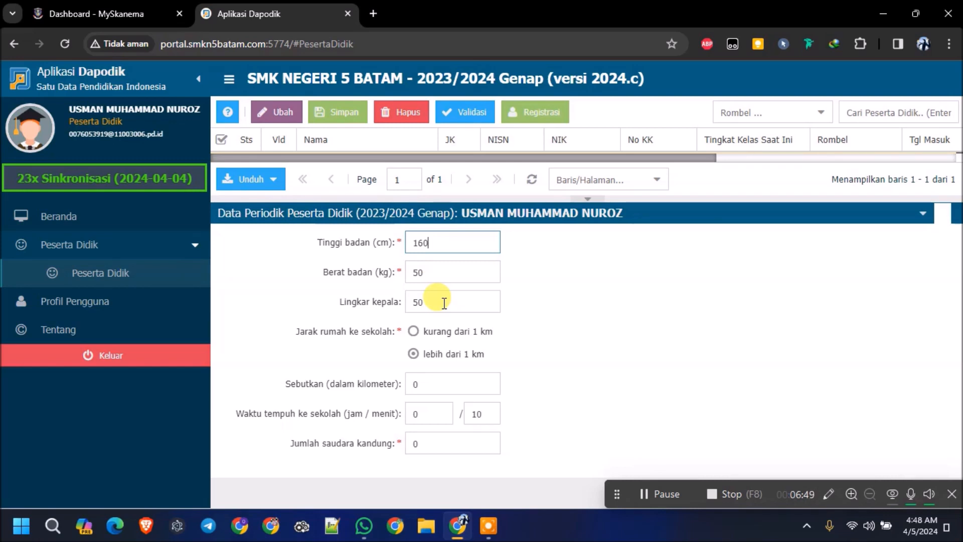
Set the home-to-school distance to "lebih dari 1 km" and enter 2 kilometres.
click(449, 333)
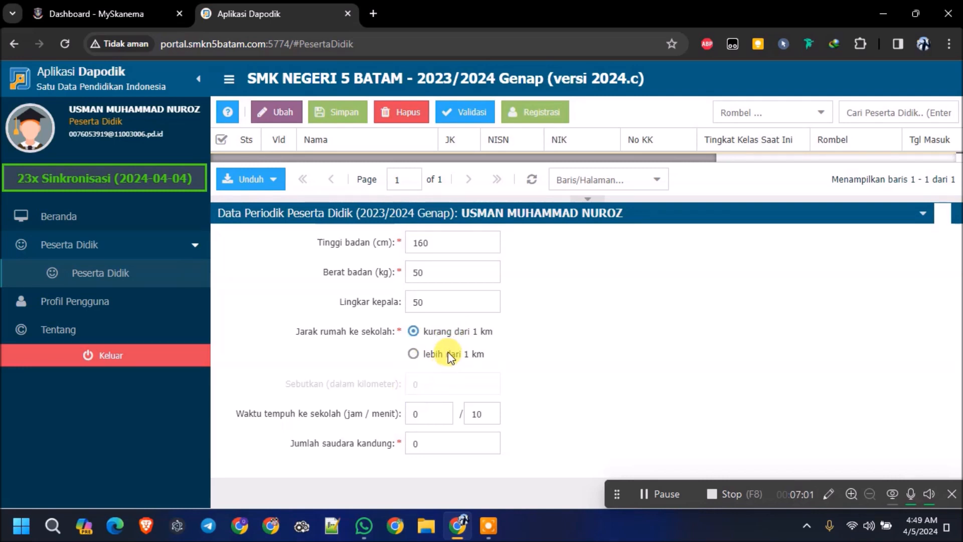
click(449, 354)
click(427, 384)
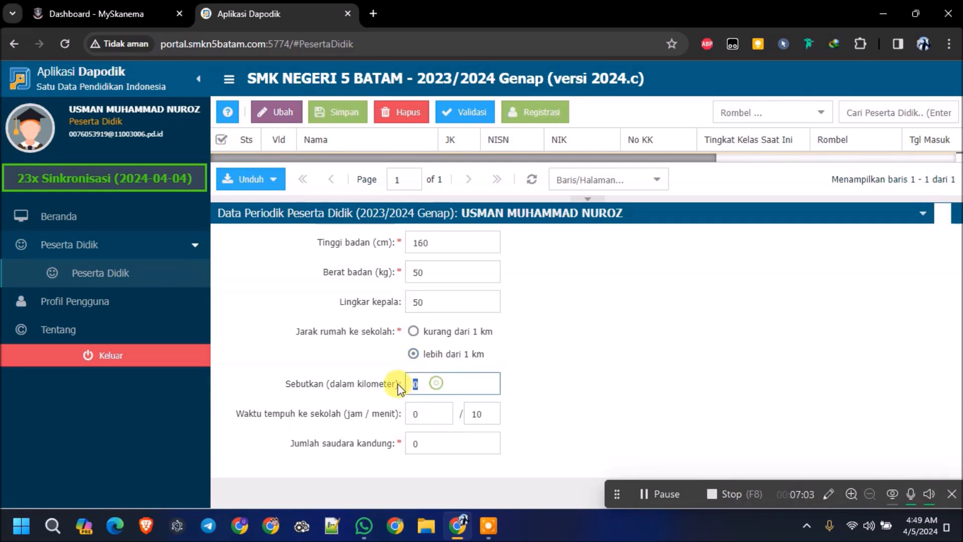
text(2)
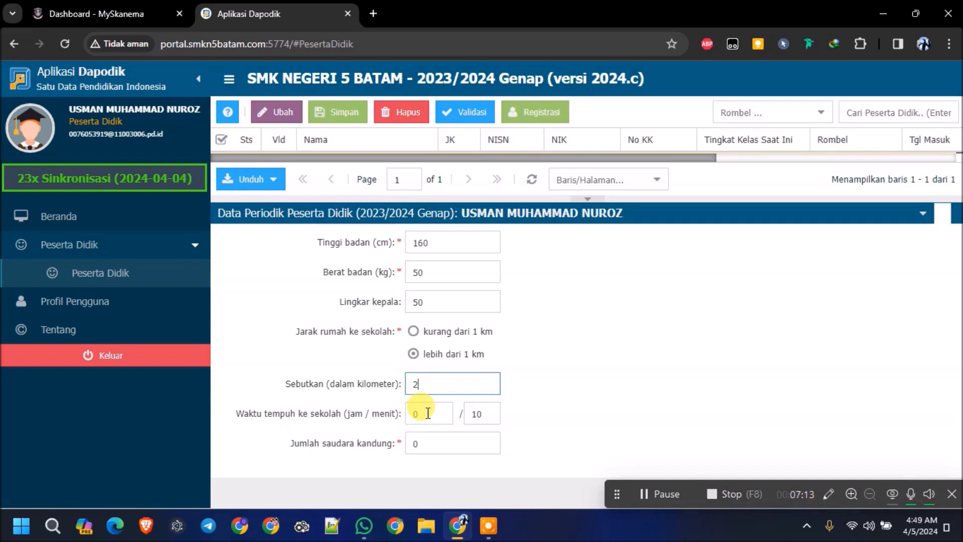
Set the travel time to school to 0 hours and 30 minutes.
click(533, 413)
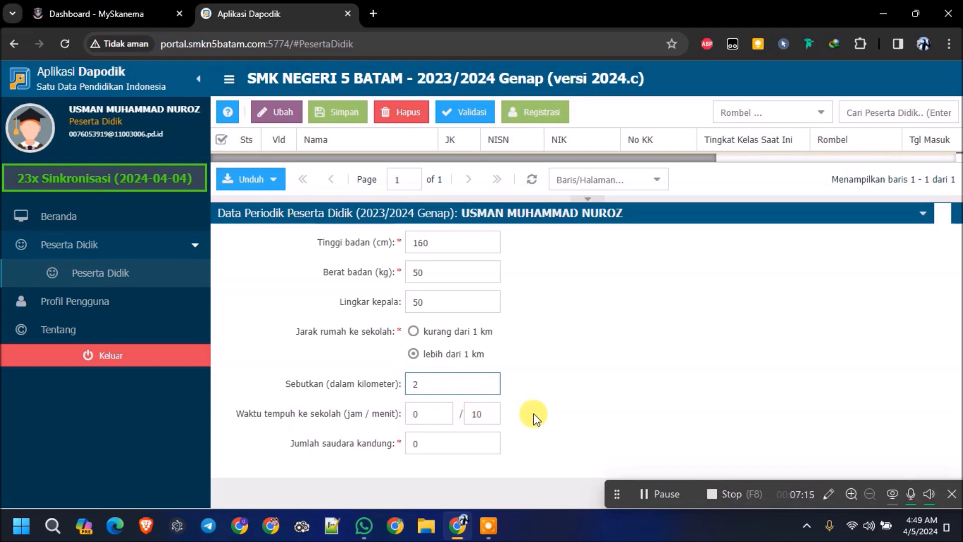
double_click(485, 415)
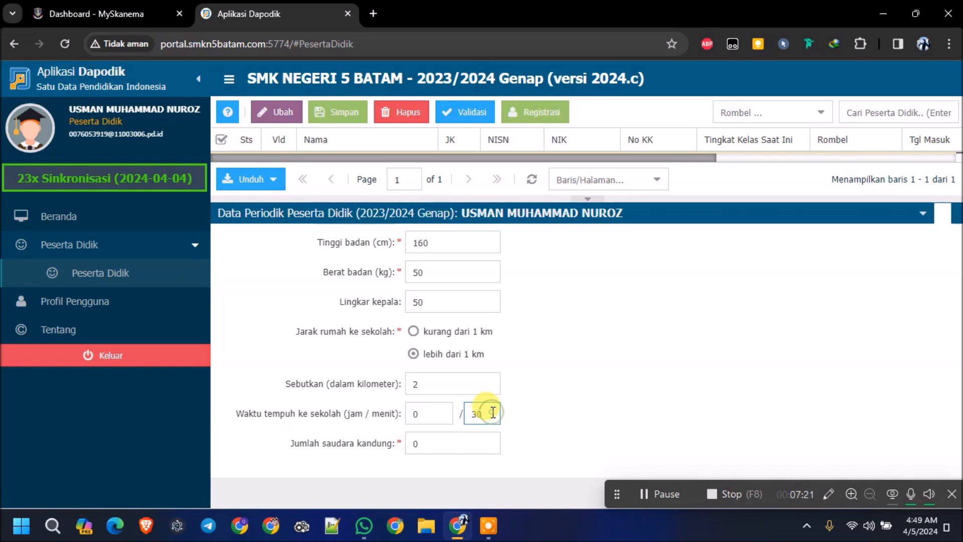
click(439, 414)
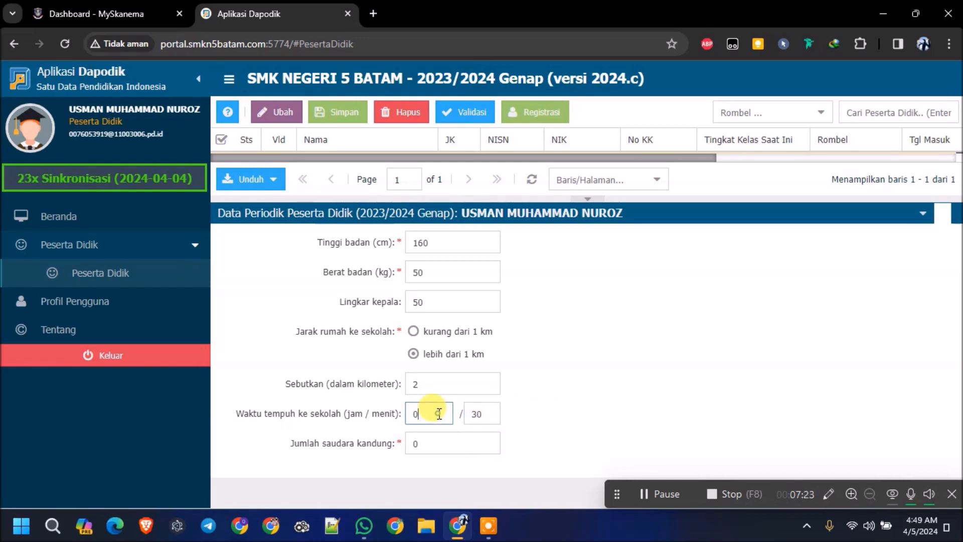
drag(439, 414, 387, 418)
text(1)
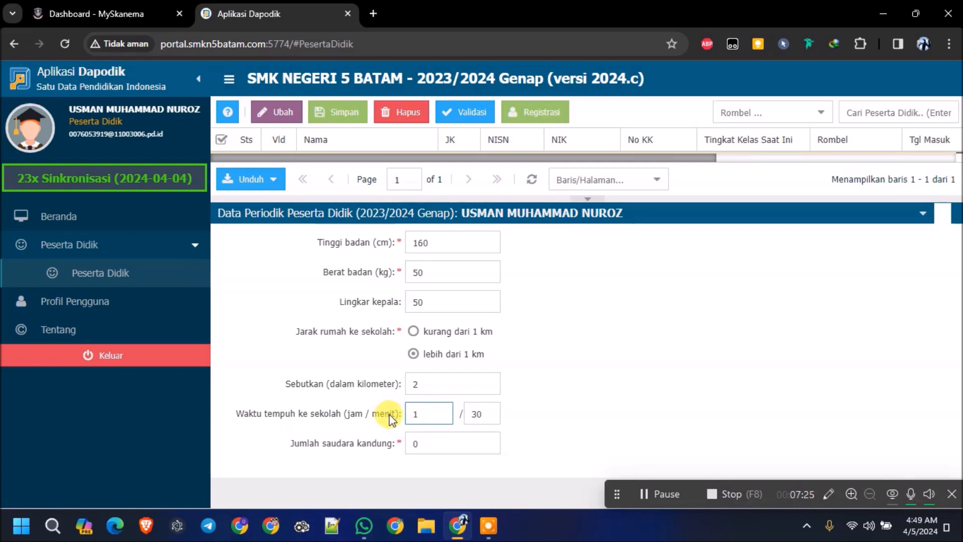
key(BackSpace)
text(0)
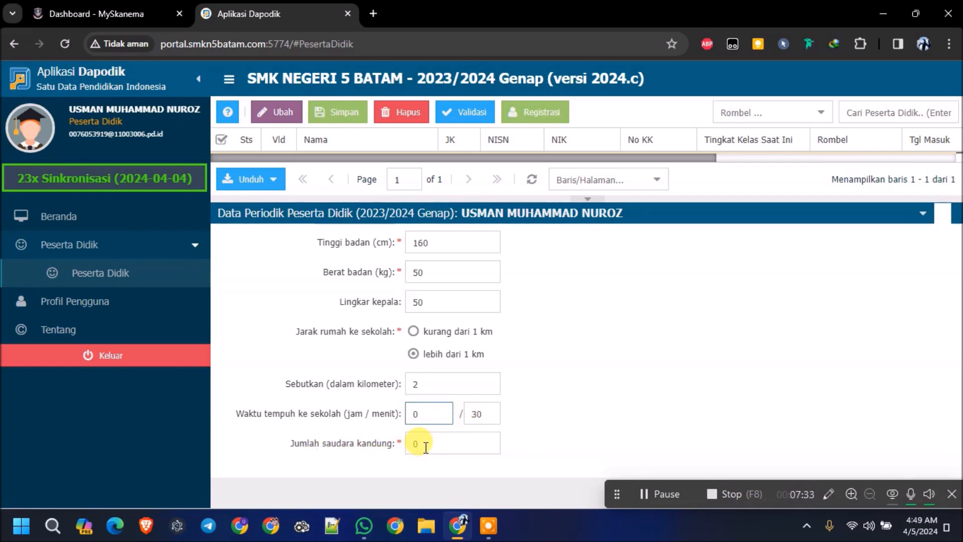
click(458, 444)
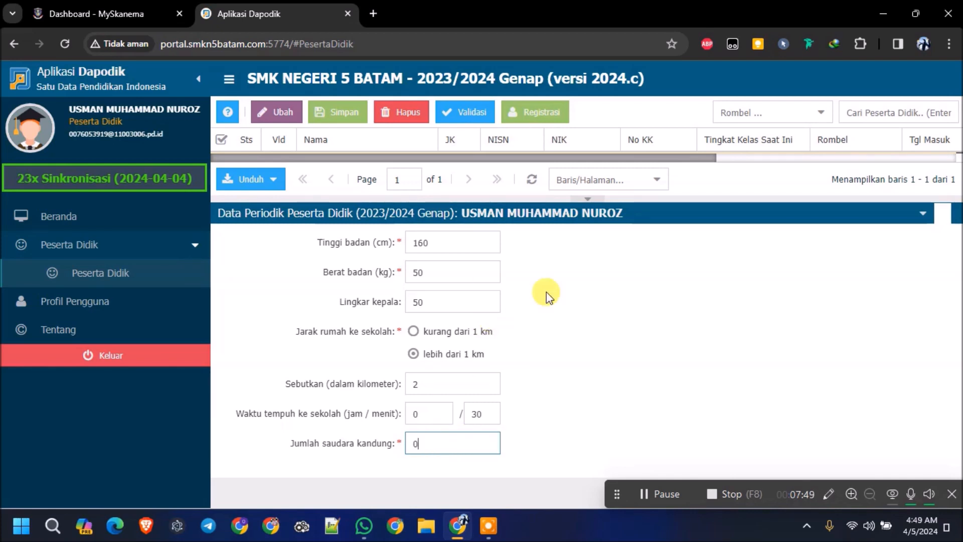
Save the student's periodic data and dismiss the resulting notice.
click(777, 490)
drag(776, 489, 771, 355)
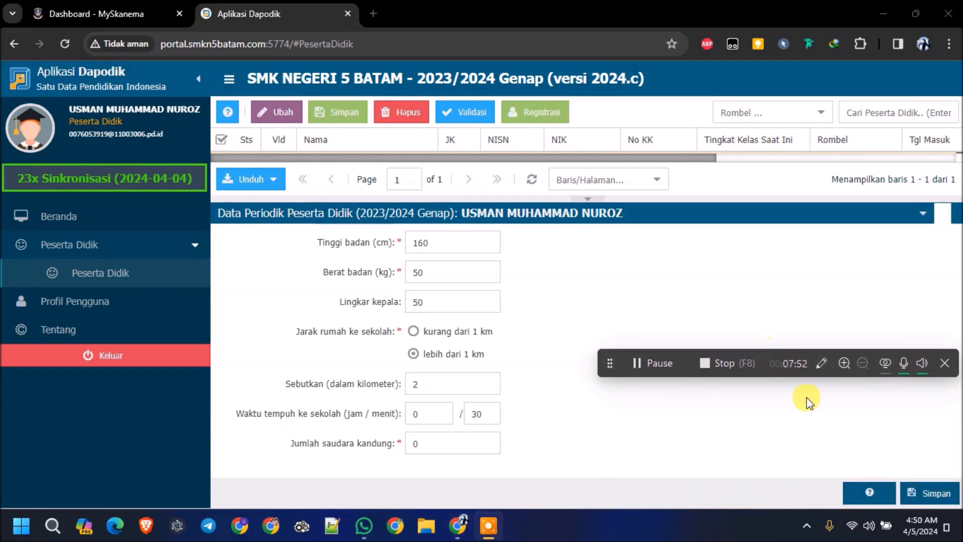
click(936, 493)
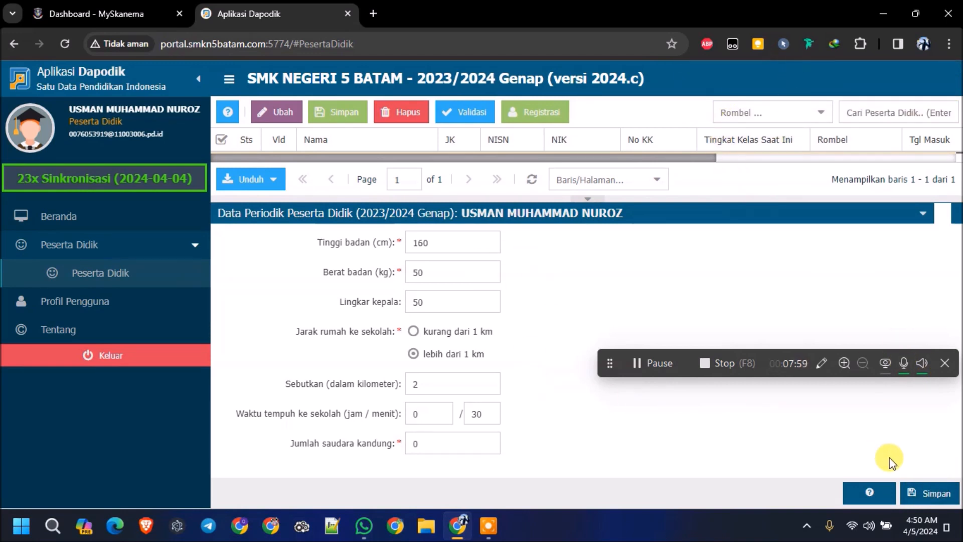
click(927, 496)
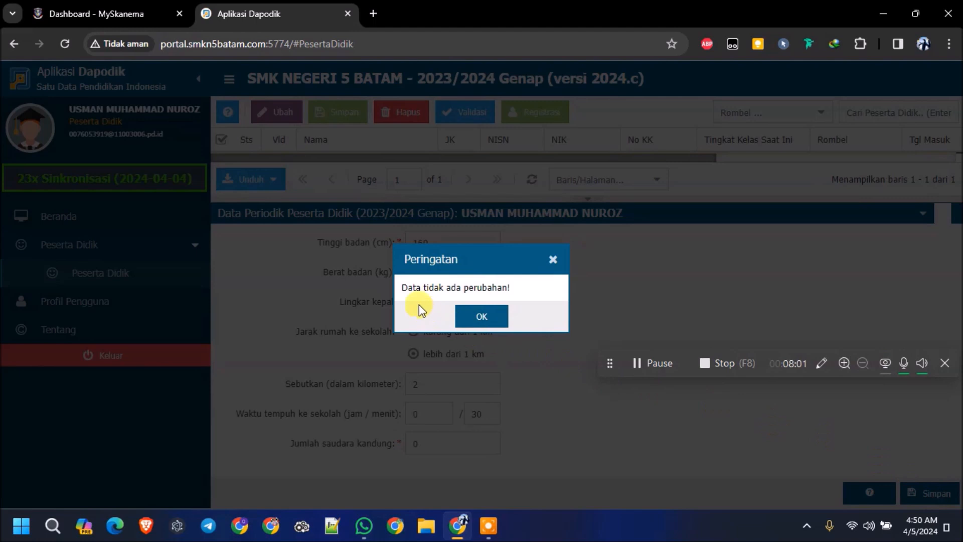
click(482, 316)
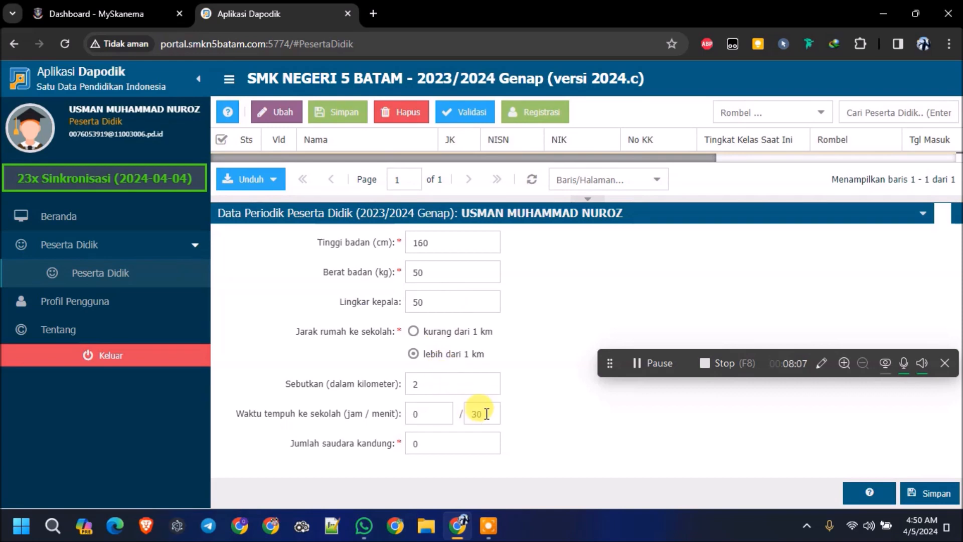
Set the minutes of the travel time to school to 20 and save the periodic data.
key(BackSpace)
key(BackSpace)
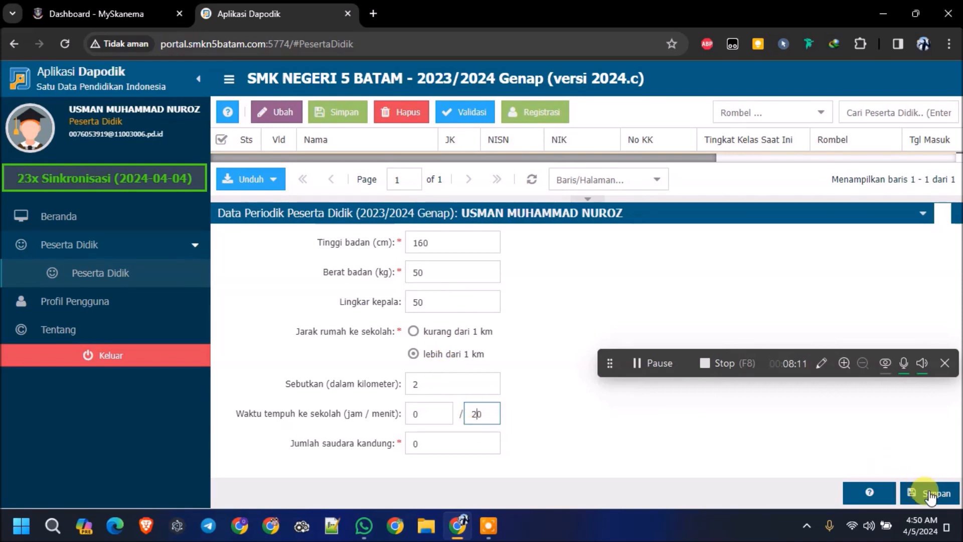
click(929, 493)
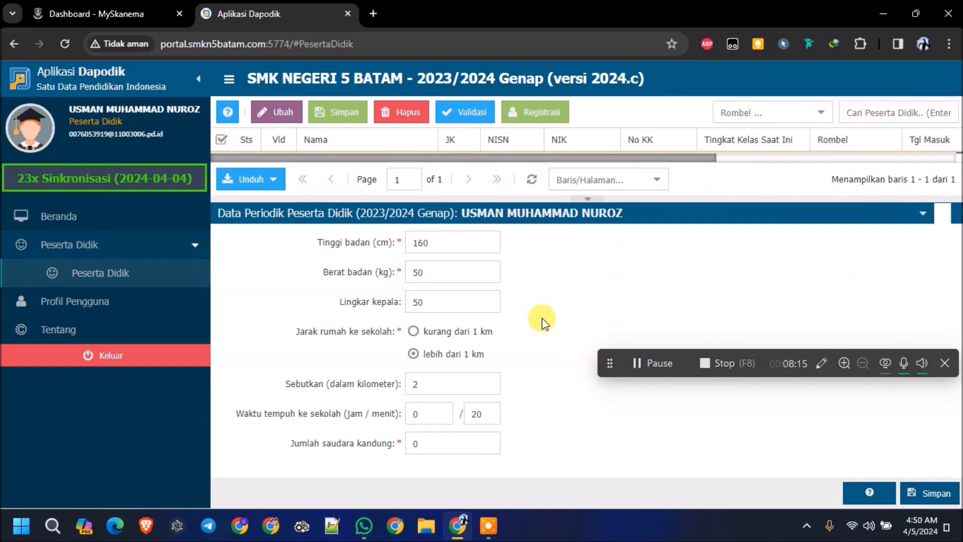
Shrink the periodic data form and open the student's Registrasi form at the Nomor Induk PD / NIS field.
drag(699, 199, 702, 408)
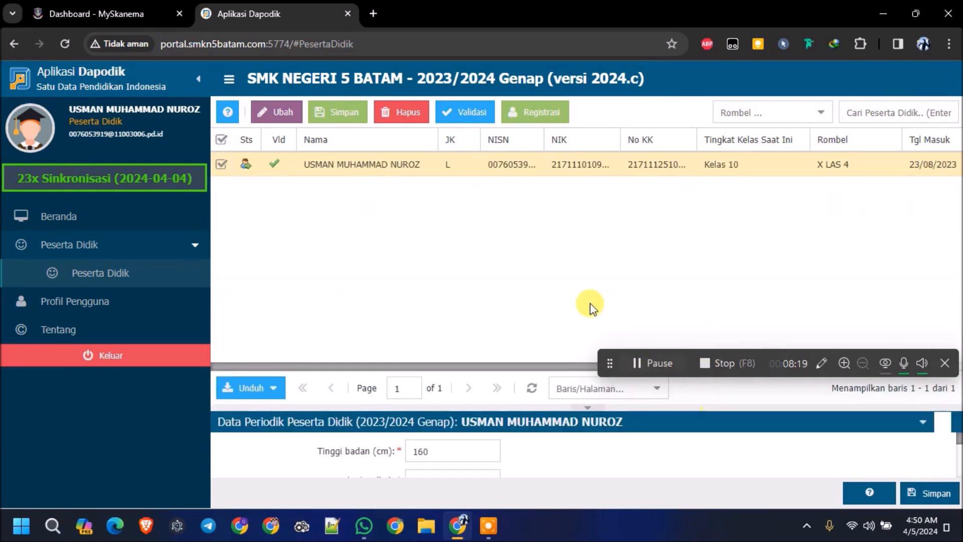
click(545, 117)
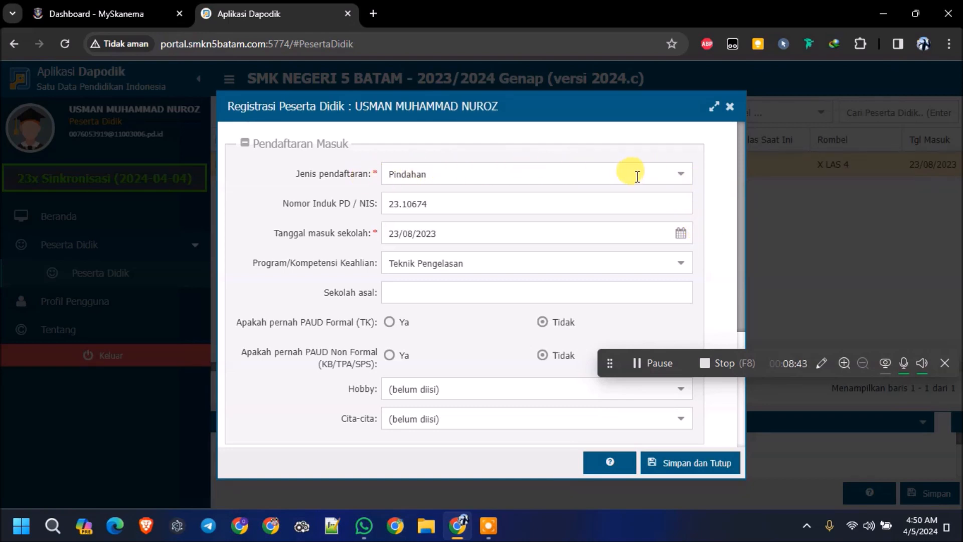
click(437, 205)
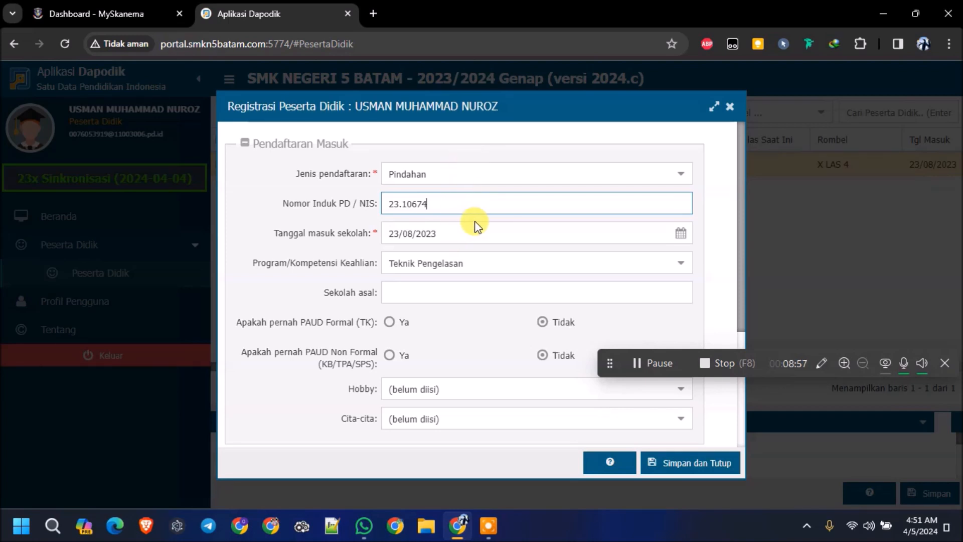
Look through the available options for Program/Kompetensi Keahlian in the registration form, leaving the choice at Teknik Pengelasan.
scroll(474, 225, down, 2)
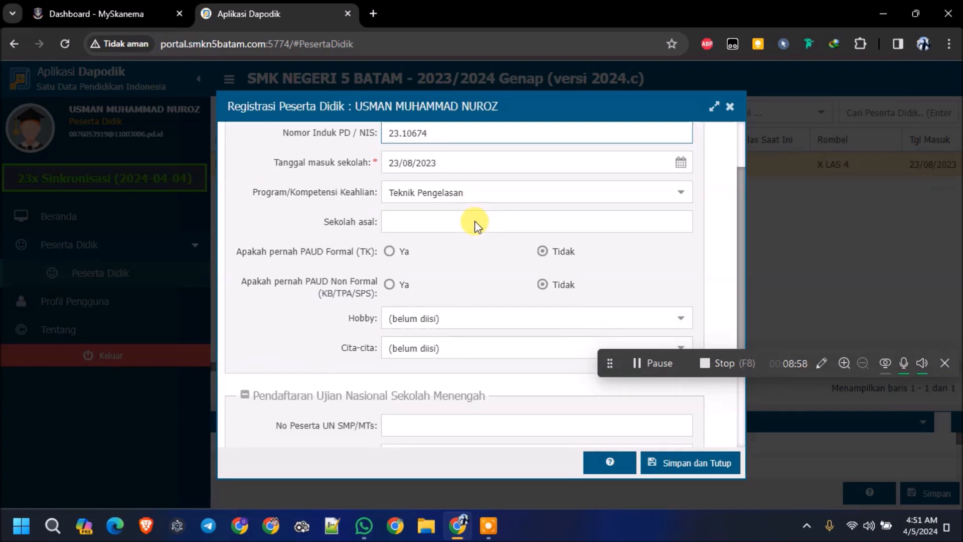
click(680, 198)
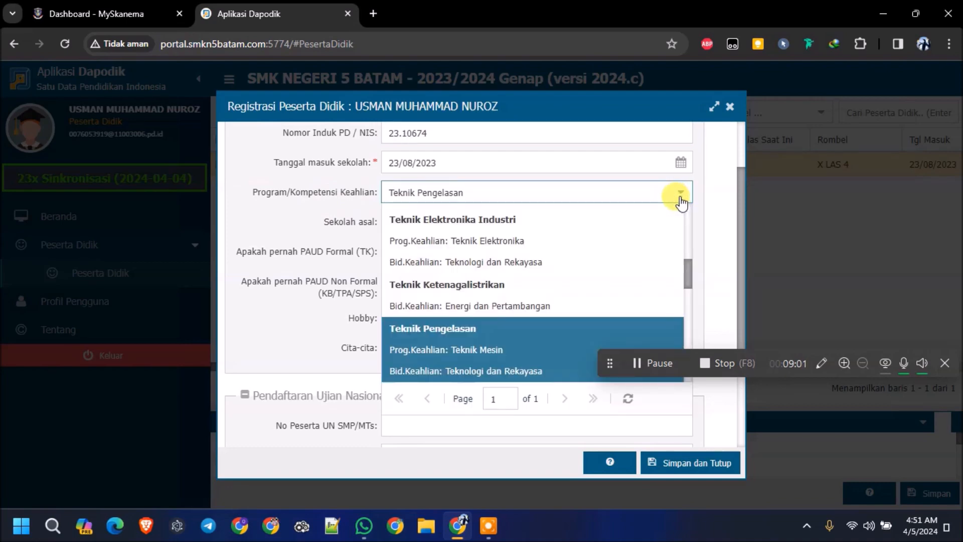
scroll(539, 279, down, 6)
scroll(532, 278, down, 3)
scroll(490, 322, up, 5)
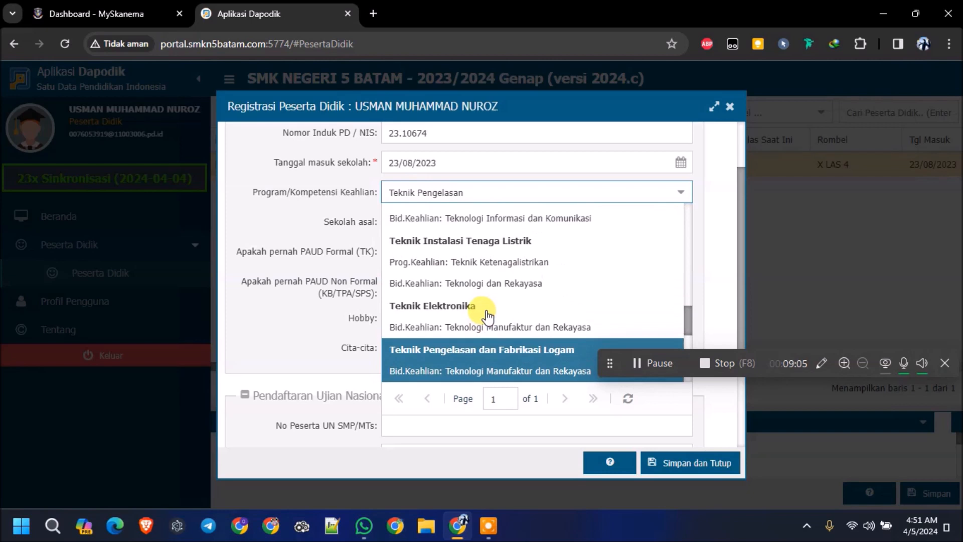
scroll(502, 327, up, 5)
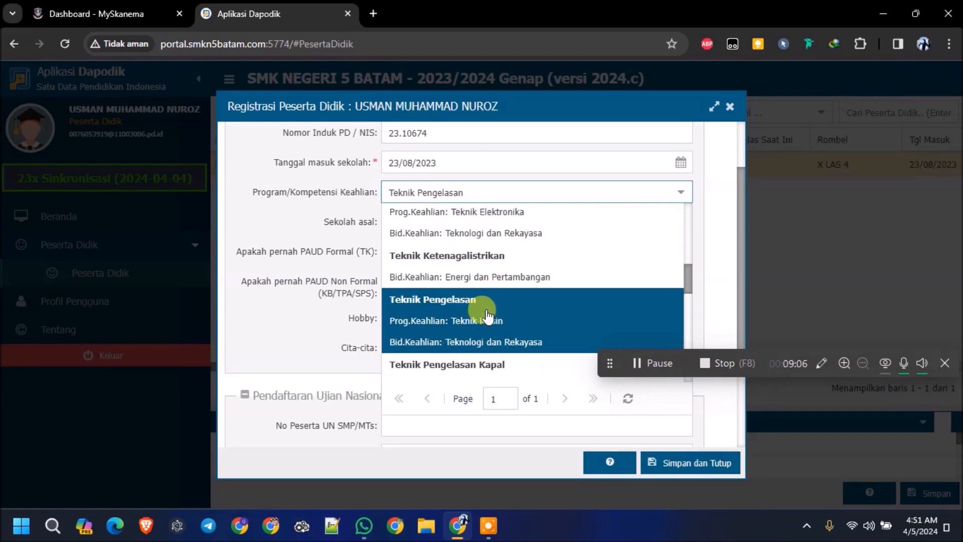
click(703, 203)
click(401, 225)
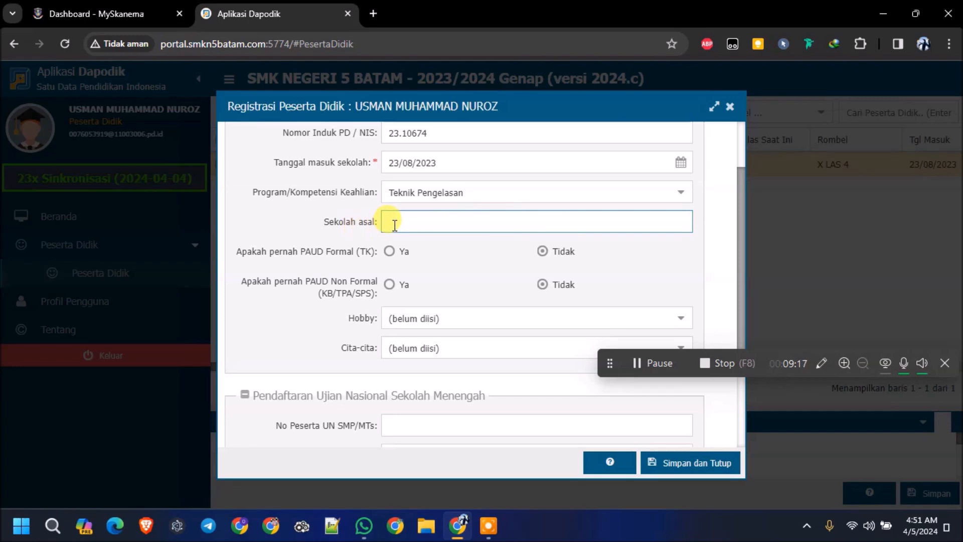
text(M)
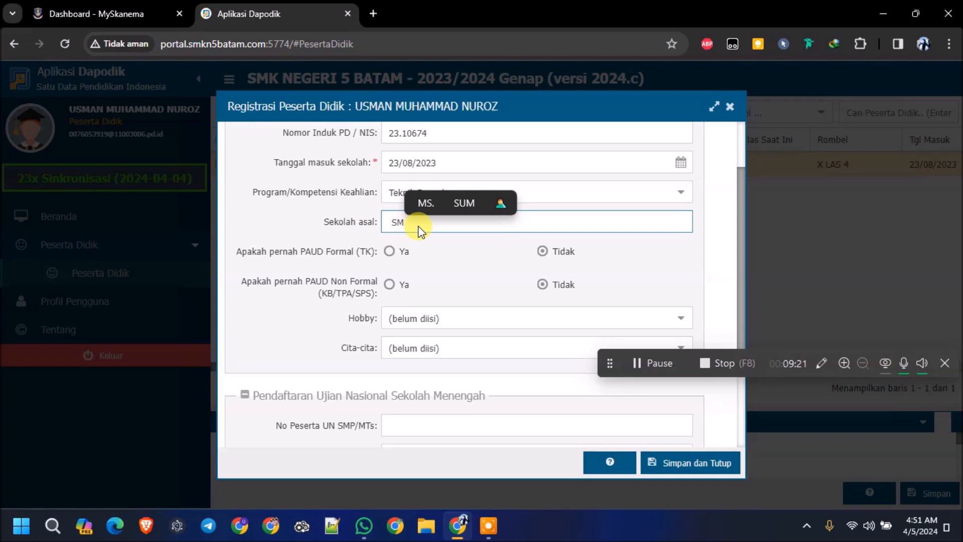
key(BackSpace)
key(BackSpace)
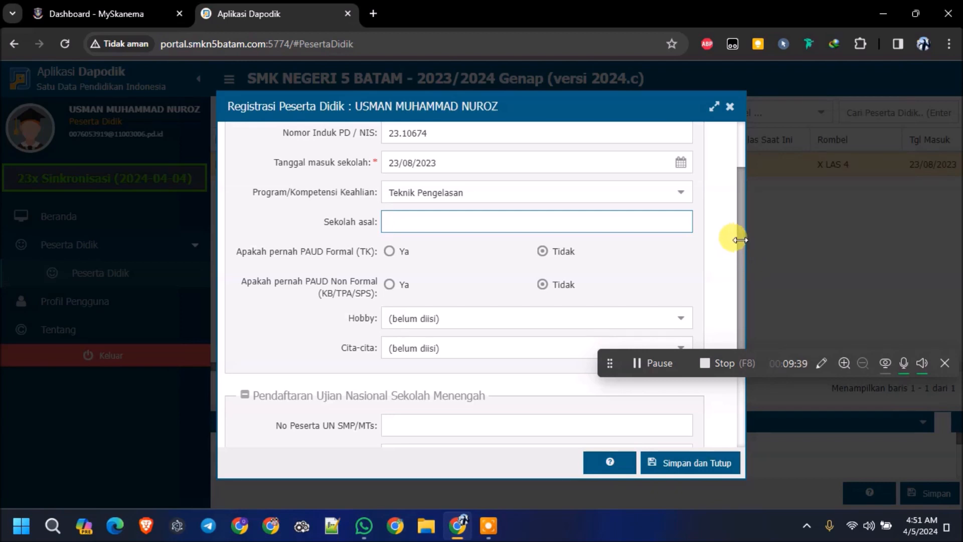
Move the registration dialog aside and examine the No Peserta UN, No Seri Ijazah and No SKHUN SMP/MTs fields.
drag(631, 114, 490, 98)
drag(765, 353, 774, 484)
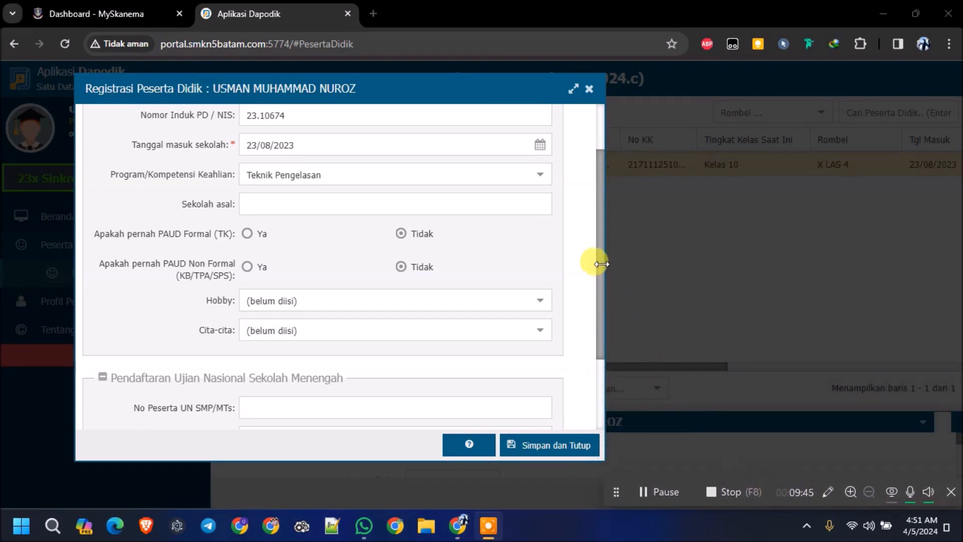
scroll(517, 301, down, 3)
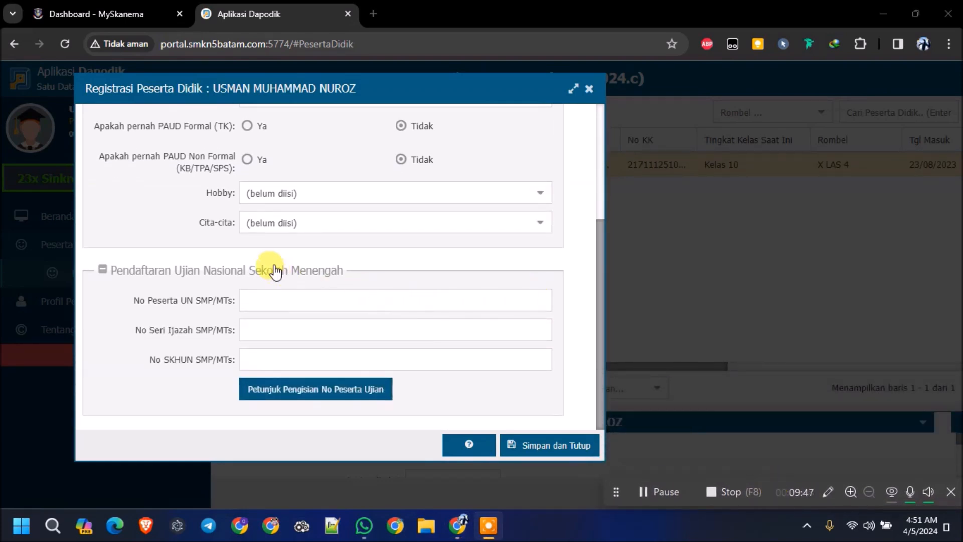
click(263, 300)
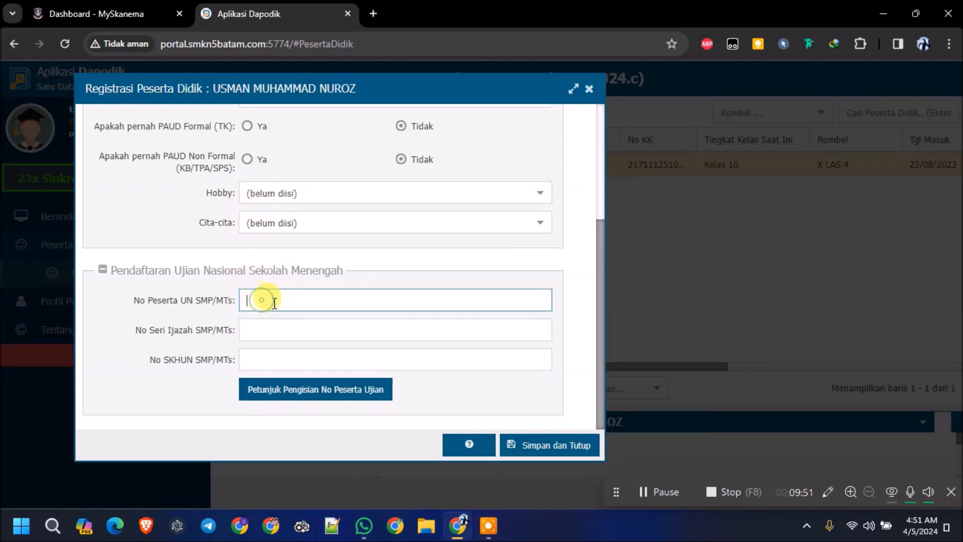
click(265, 358)
click(302, 300)
click(275, 360)
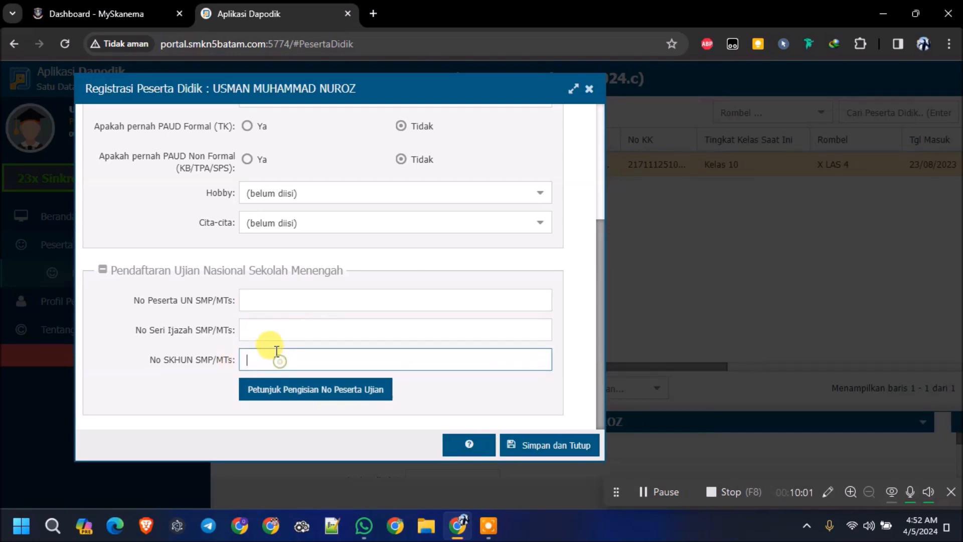
click(257, 299)
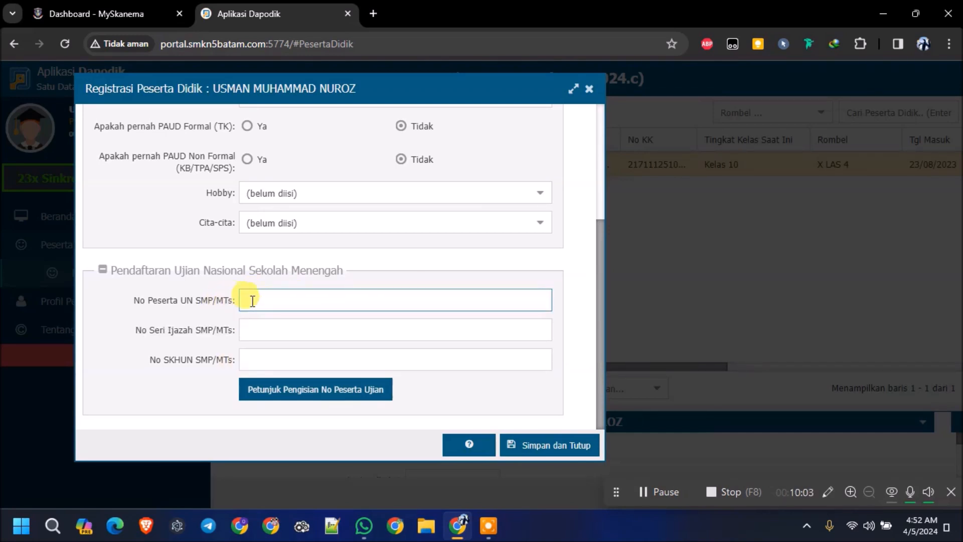
click(255, 328)
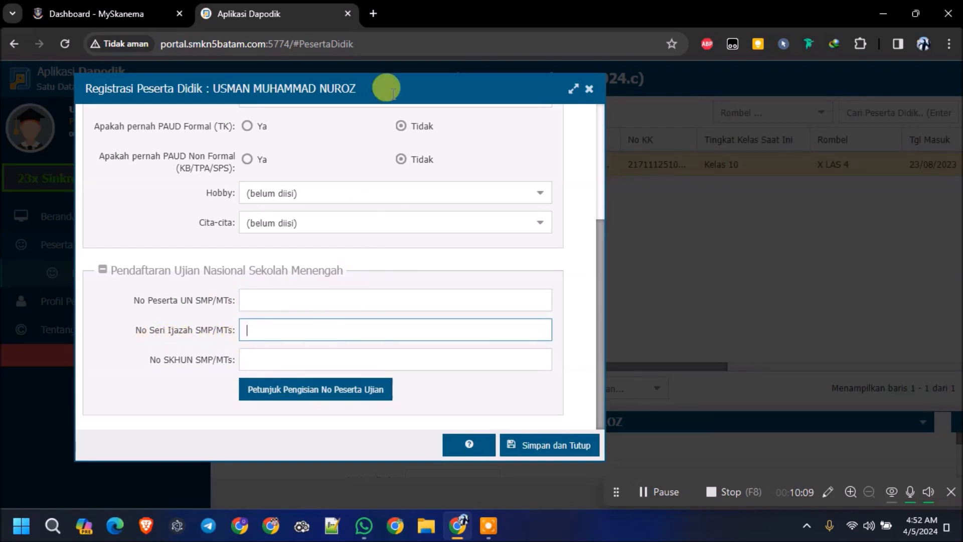
Search Google for "ijasah" in a new browser tab and show the image results.
click(379, 18)
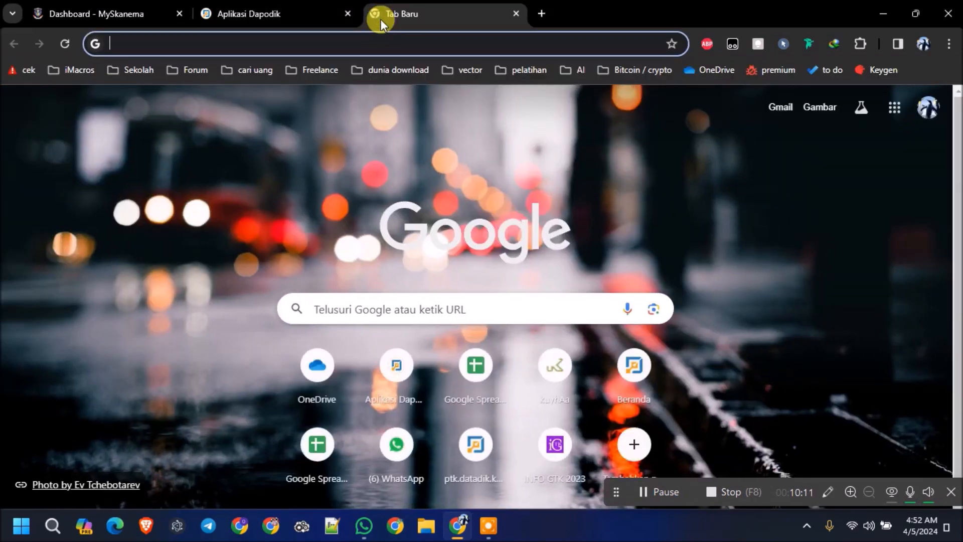
text(ijasah)
key(Return)
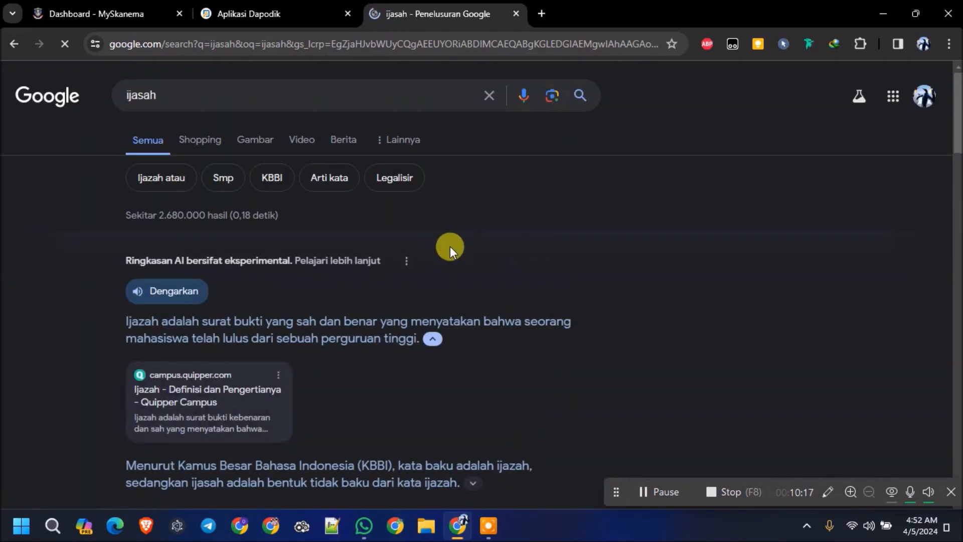
click(254, 142)
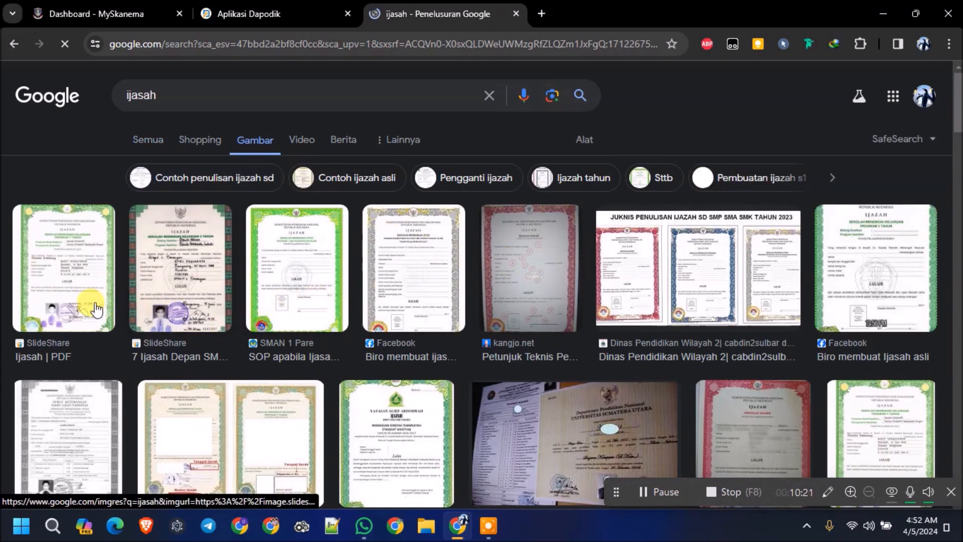
View the "Juknis Penulisan Ijazah SD SMP SMA SMK Tahun 2023" image in its own tab, then close that tab.
scroll(96, 309, down, 1)
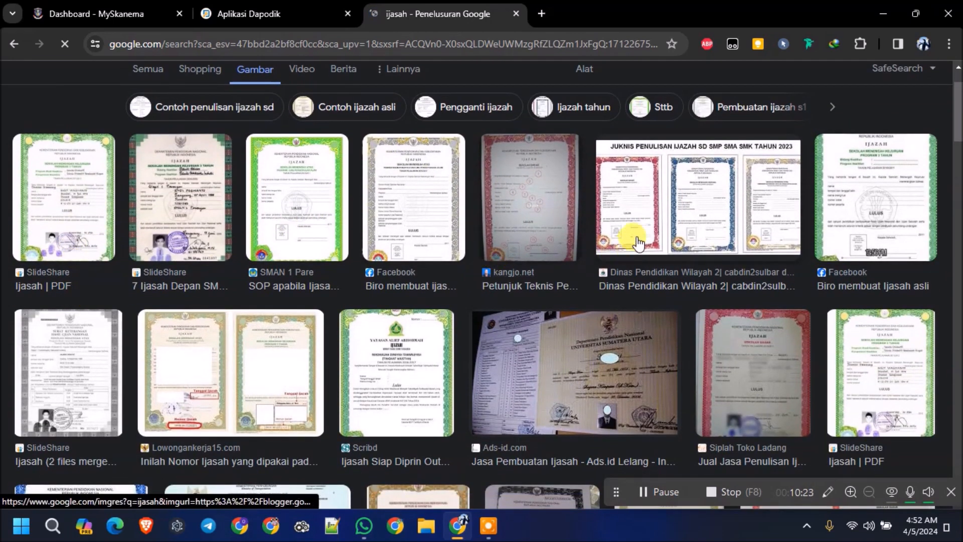
click(708, 225)
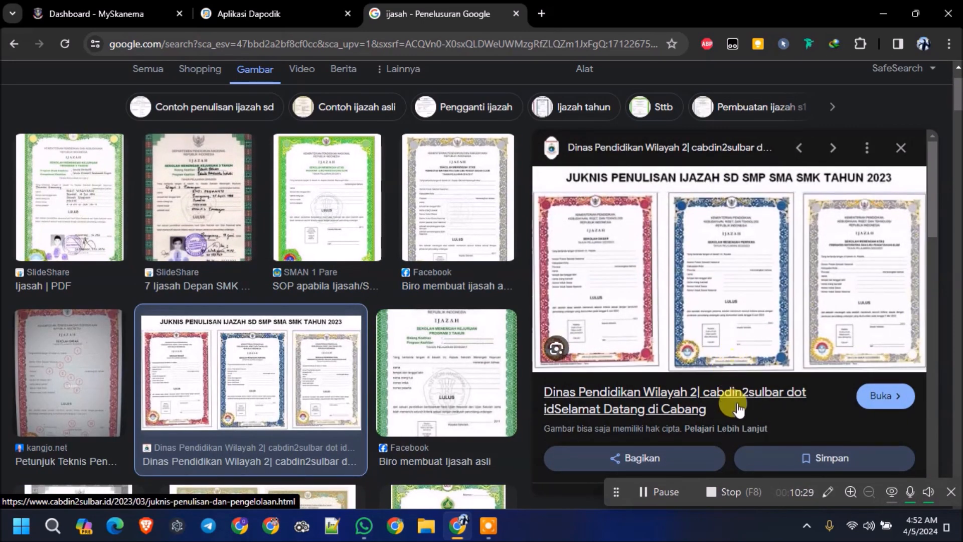
right_click(737, 318)
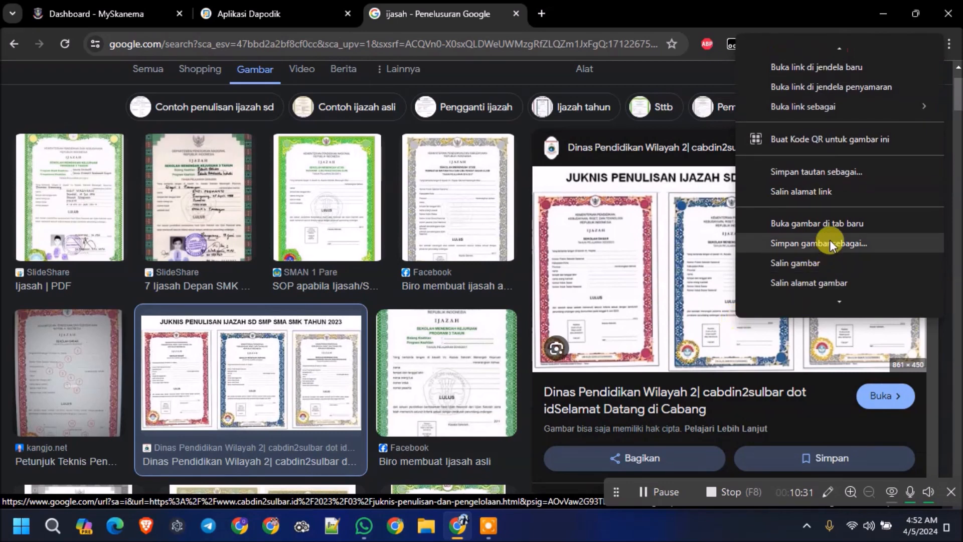
scroll(818, 258, down, 3)
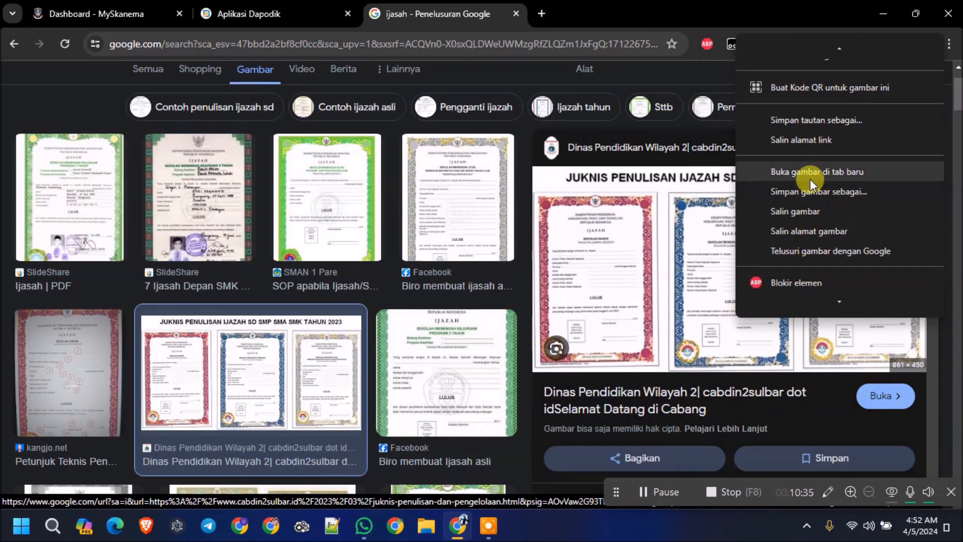
click(811, 176)
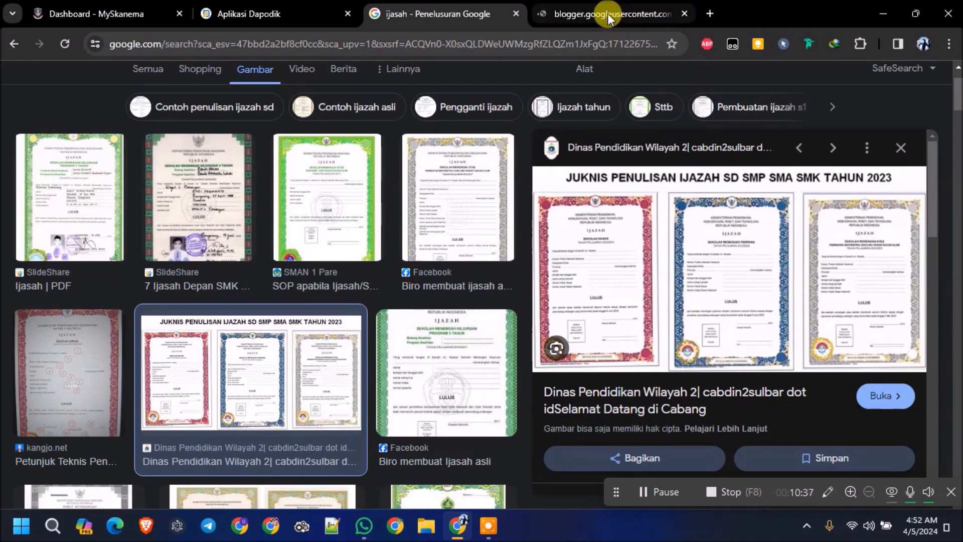
click(607, 14)
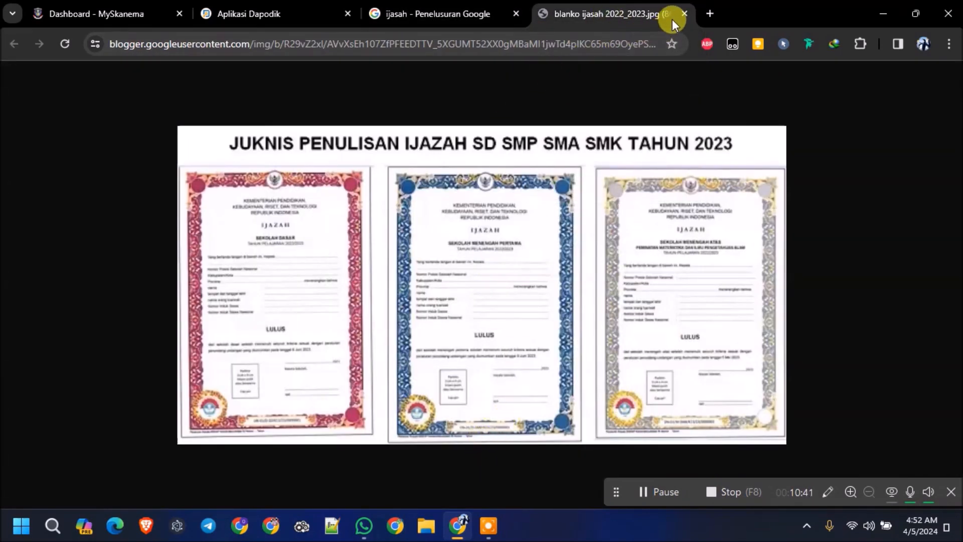
click(685, 14)
scroll(818, 275, down, 6)
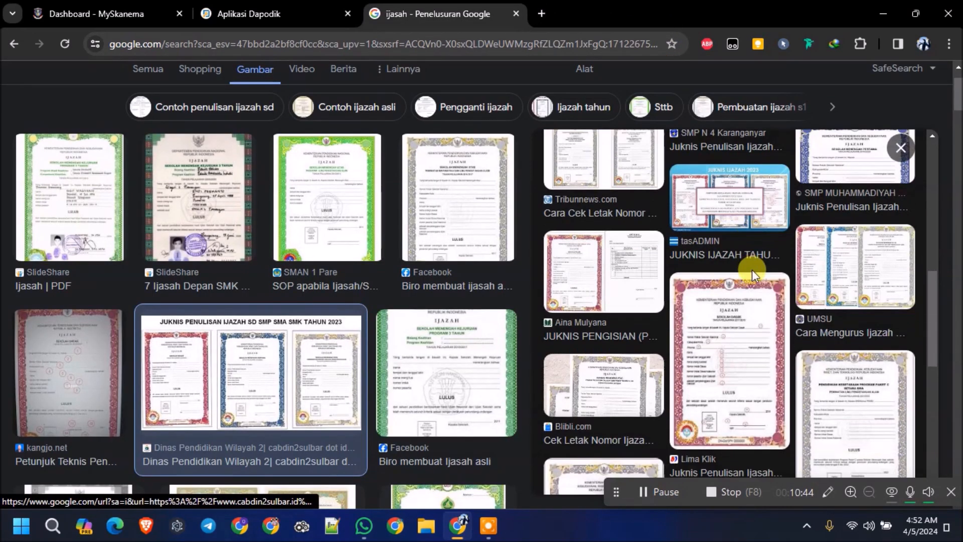
click(732, 433)
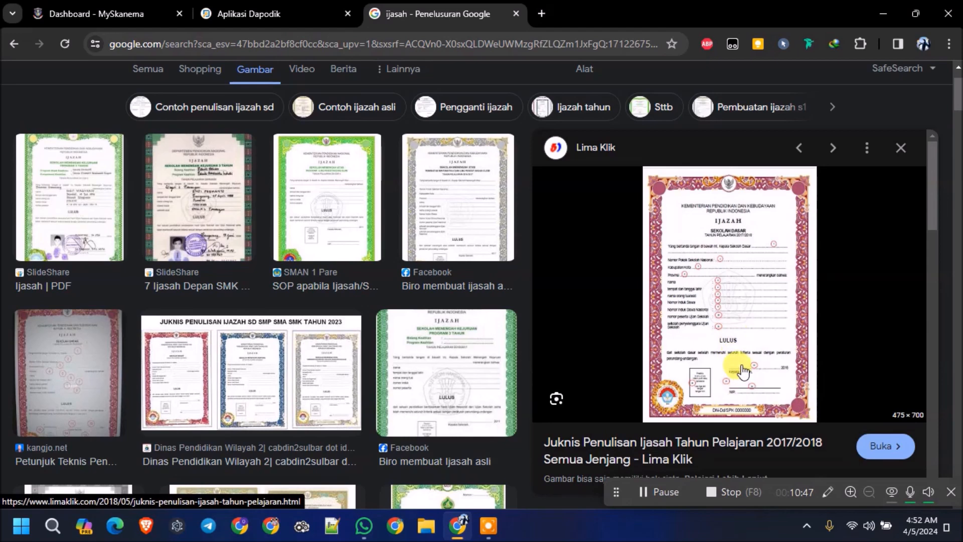
right_click(743, 372)
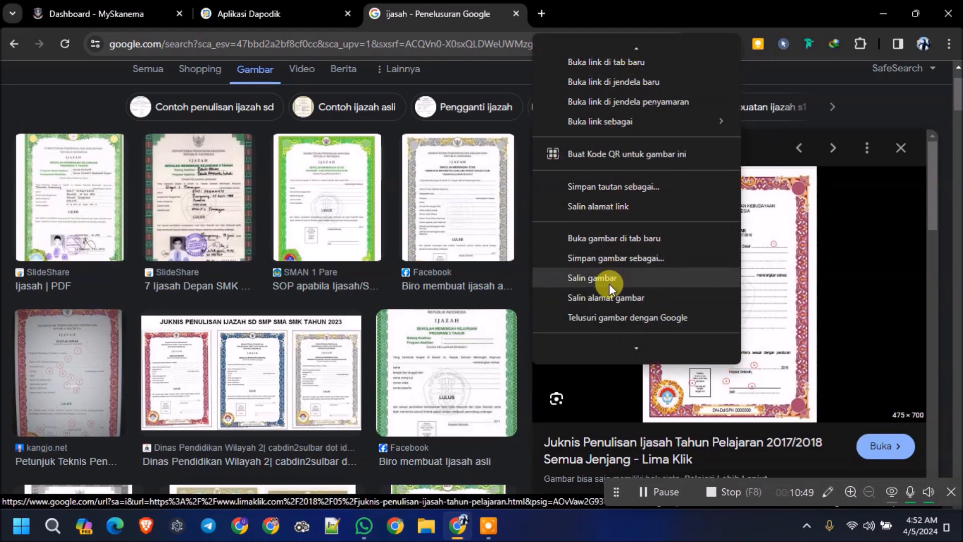
scroll(609, 284, down, 1)
click(618, 216)
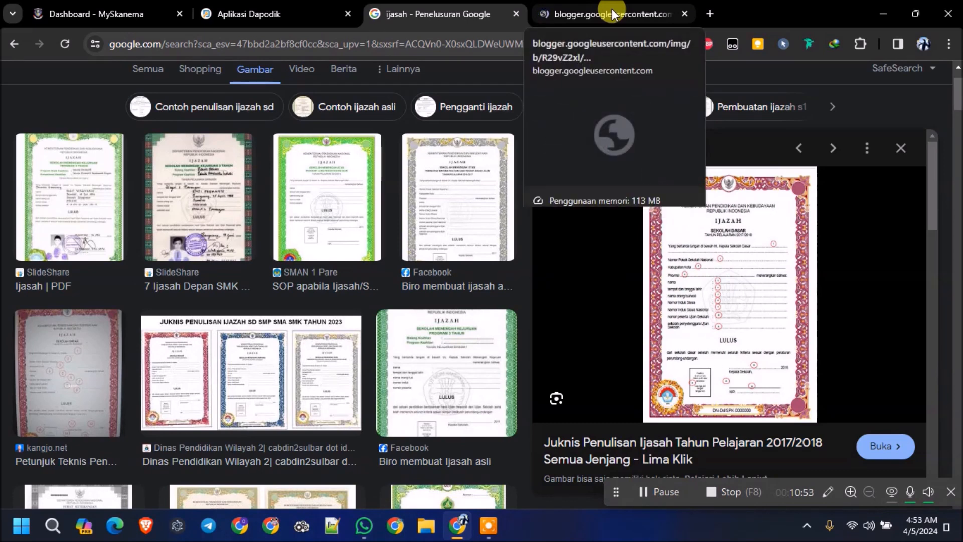
click(613, 13)
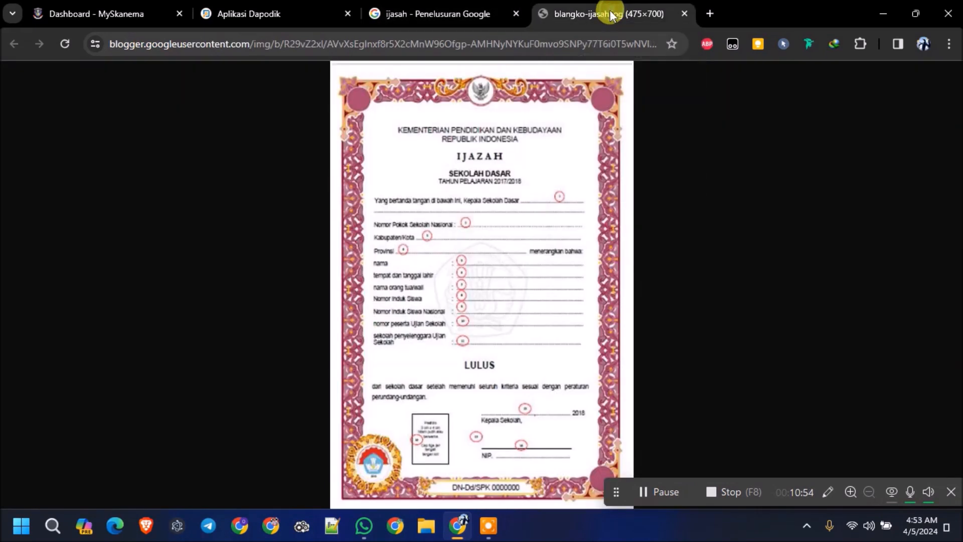
click(494, 490)
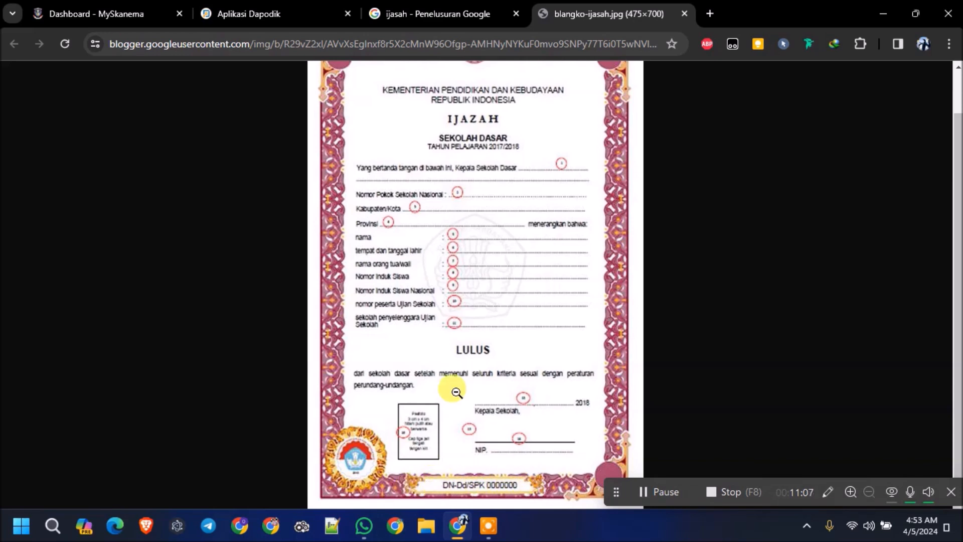
Return to Dapodik, dismiss the message from Pusat and close the registration form without saving.
click(278, 15)
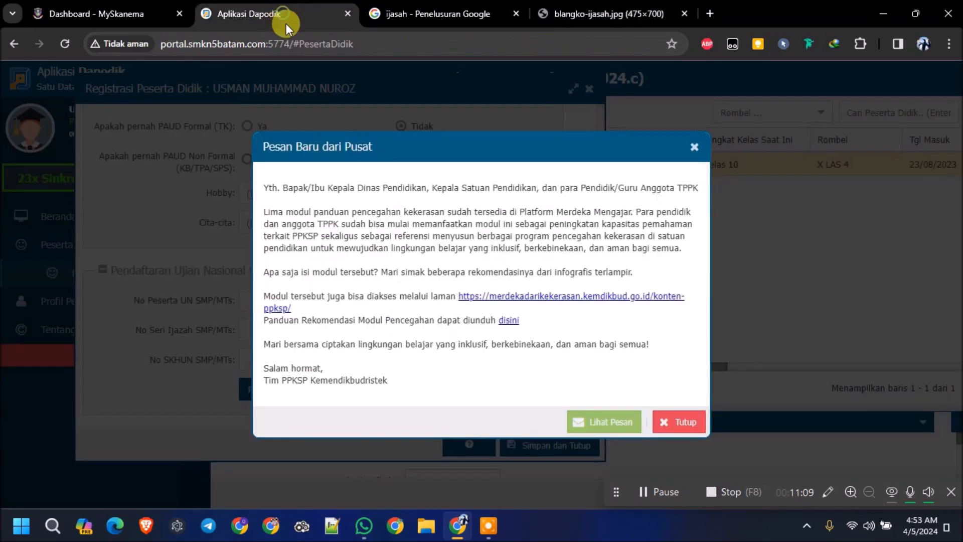
click(684, 423)
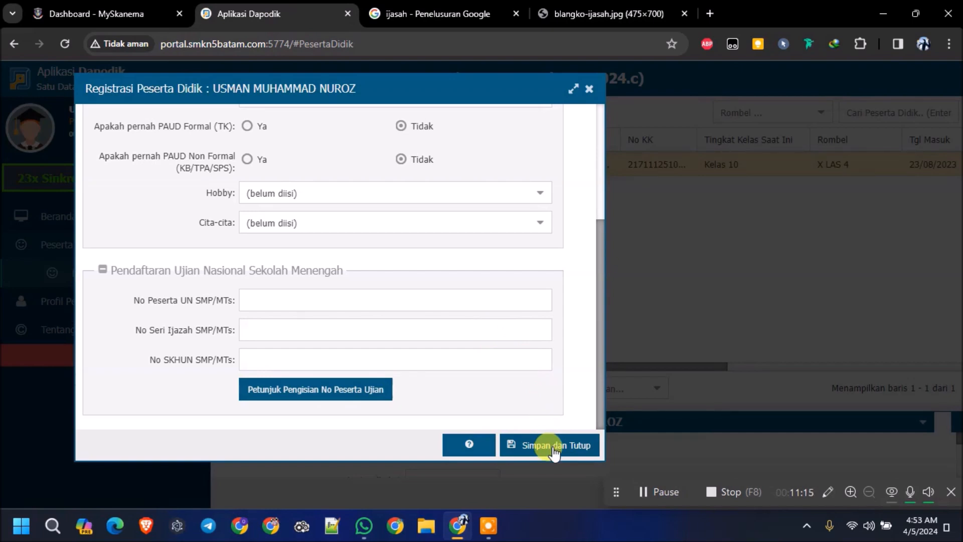
click(589, 89)
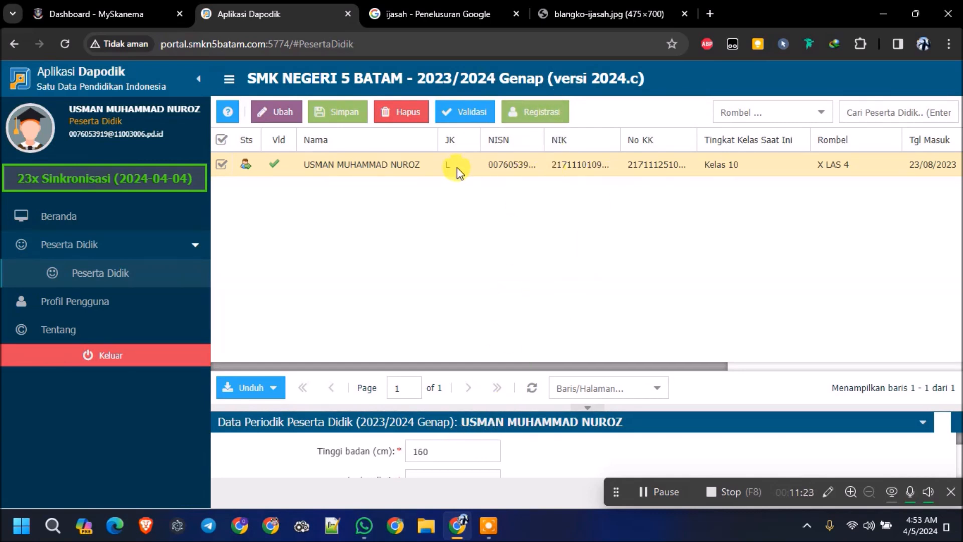
Open the student's record for editing and look over the first fields of the Data Pribadi section.
click(365, 166)
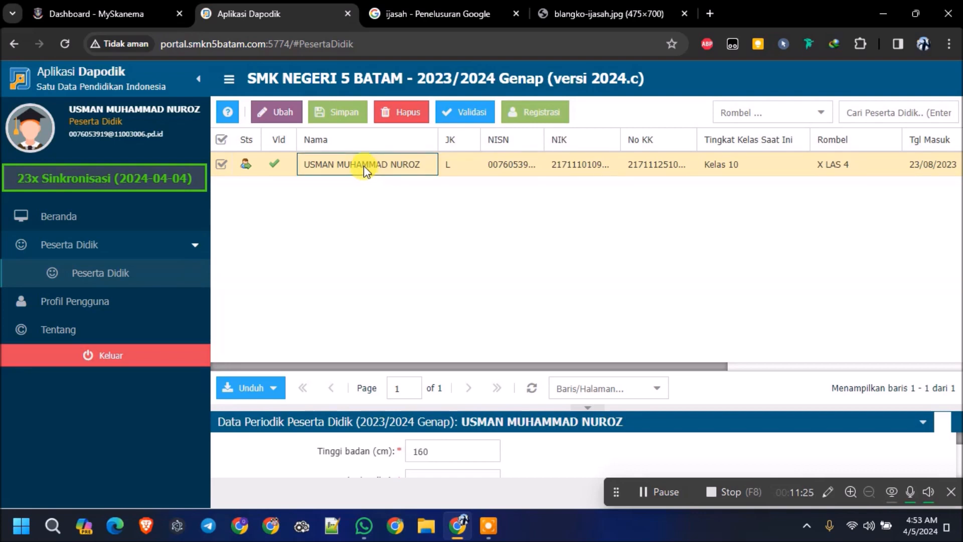
click(292, 121)
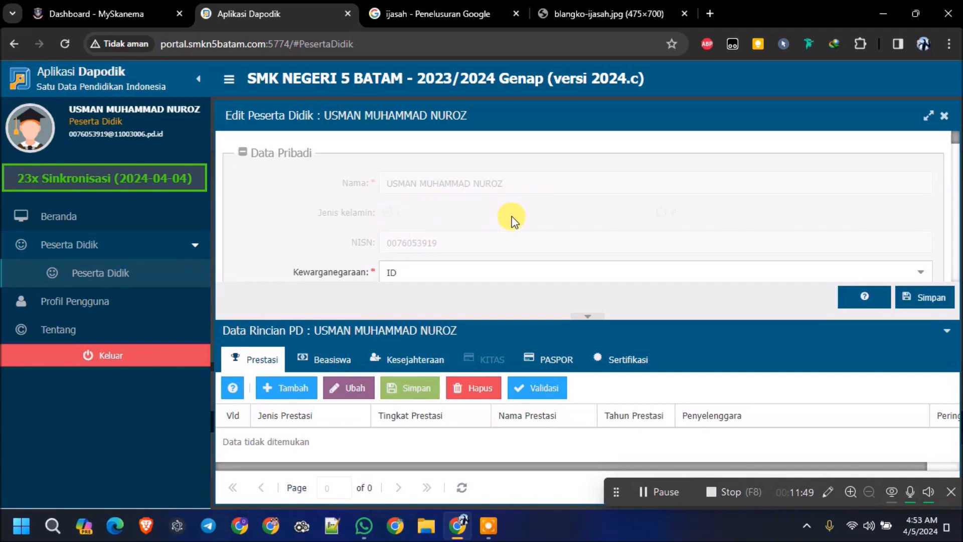
scroll(508, 195, down, 1)
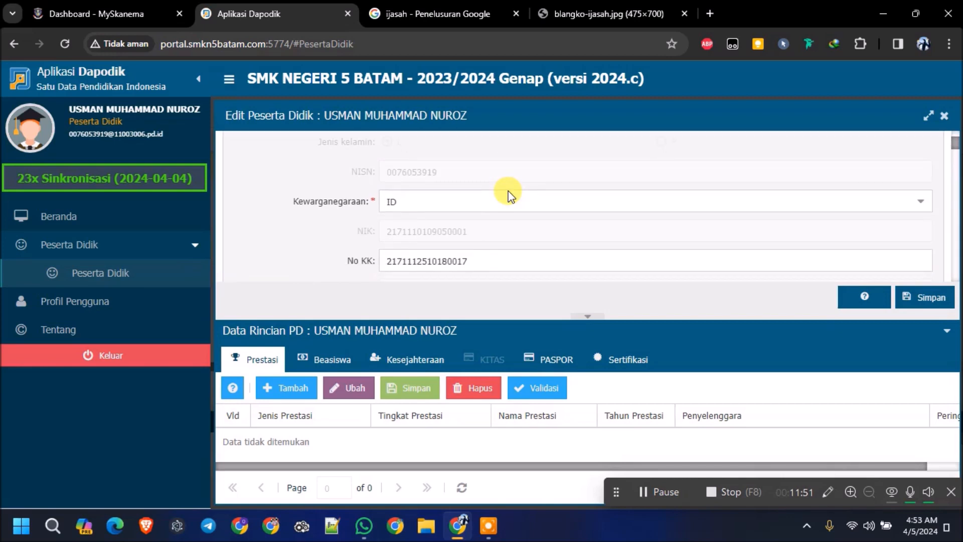
scroll(452, 215, up, 1)
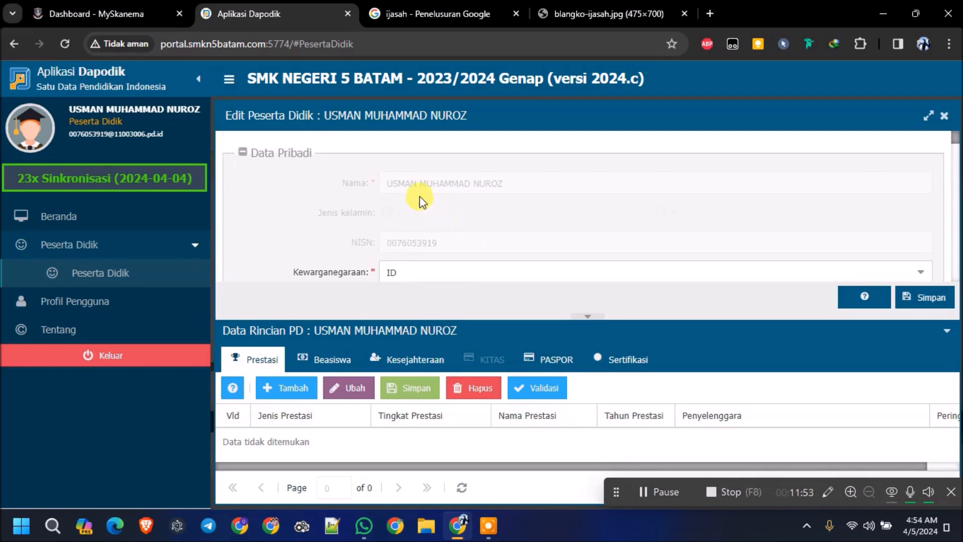
Look over the Data Pribadi fields of the student's record down to No KK.
scroll(442, 199, down, 1)
scroll(441, 180, up, 1)
scroll(419, 202, down, 1)
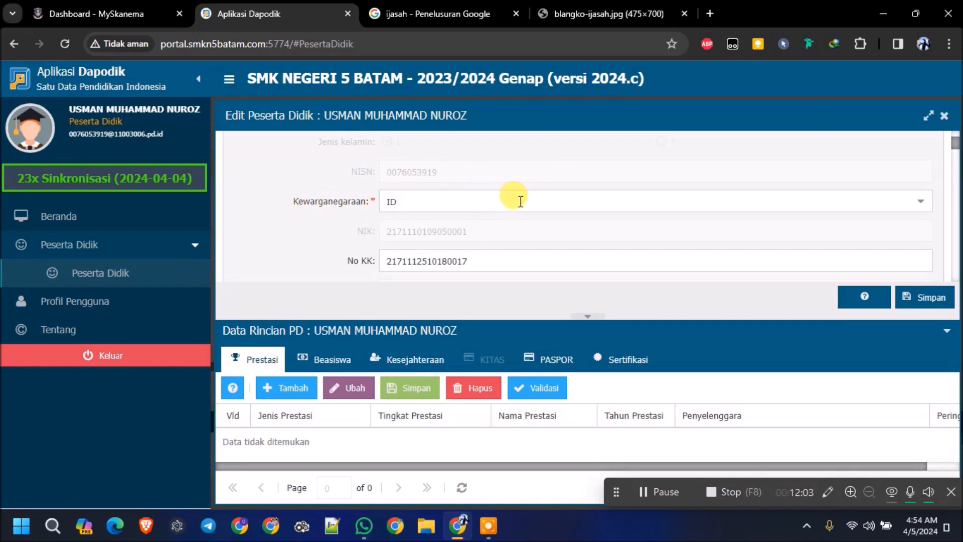
scroll(520, 203, down, 1)
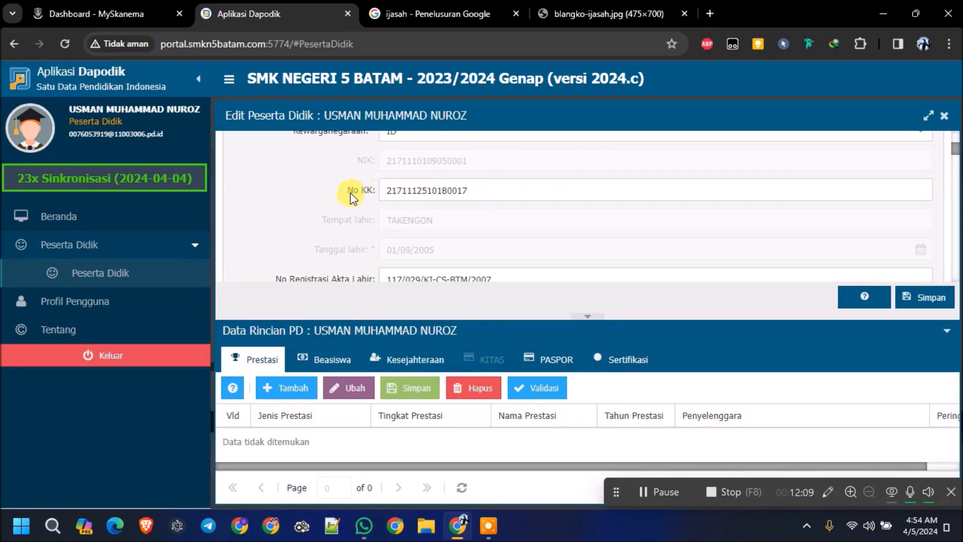
Close the certificate image tab, search Google Images for "kk" and preview UMSU's Kartu Keluarga picture to examine its number.
click(610, 15)
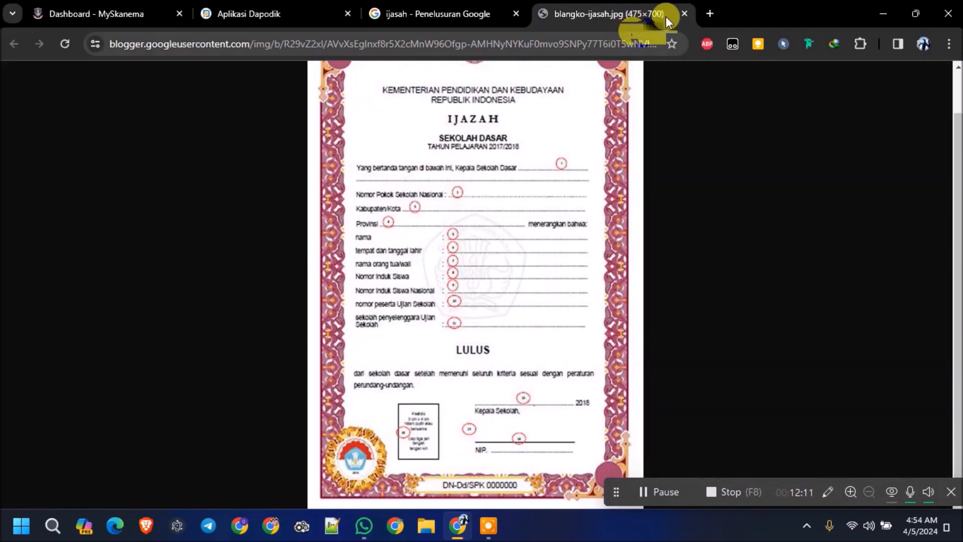
click(686, 14)
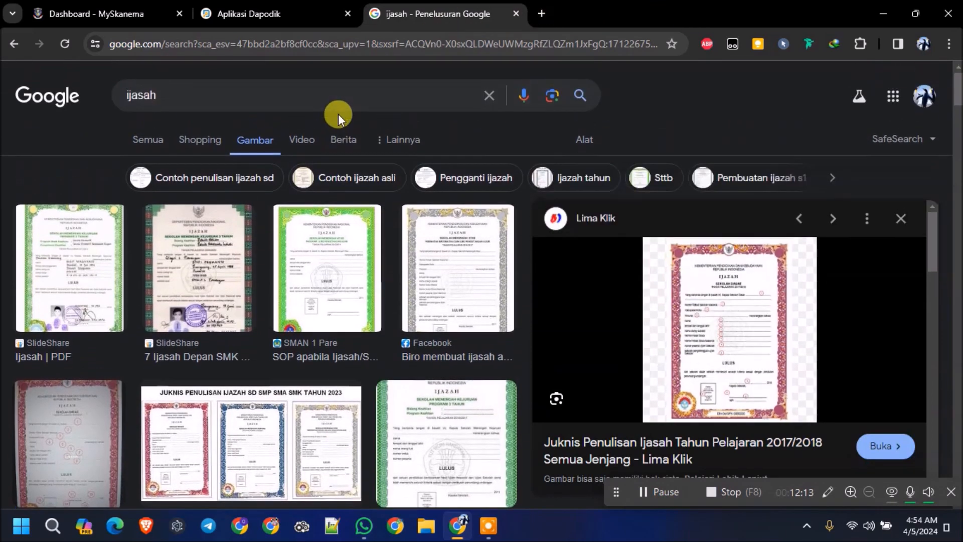
double_click(300, 95)
text(kk)
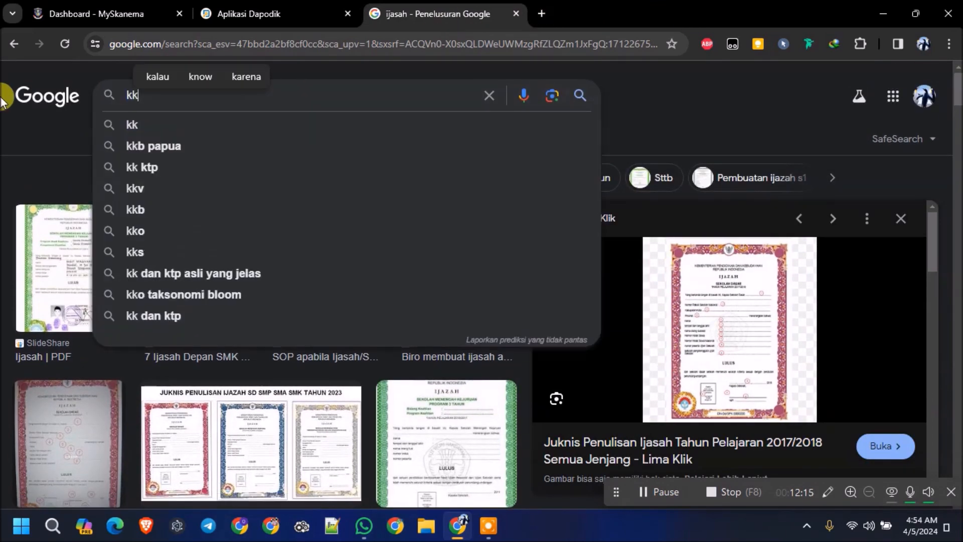
key(Return)
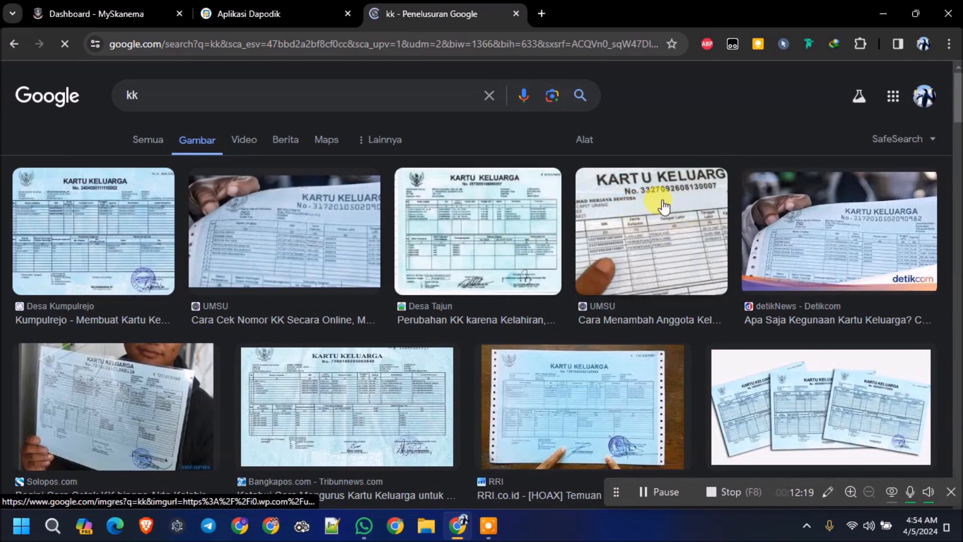
click(632, 214)
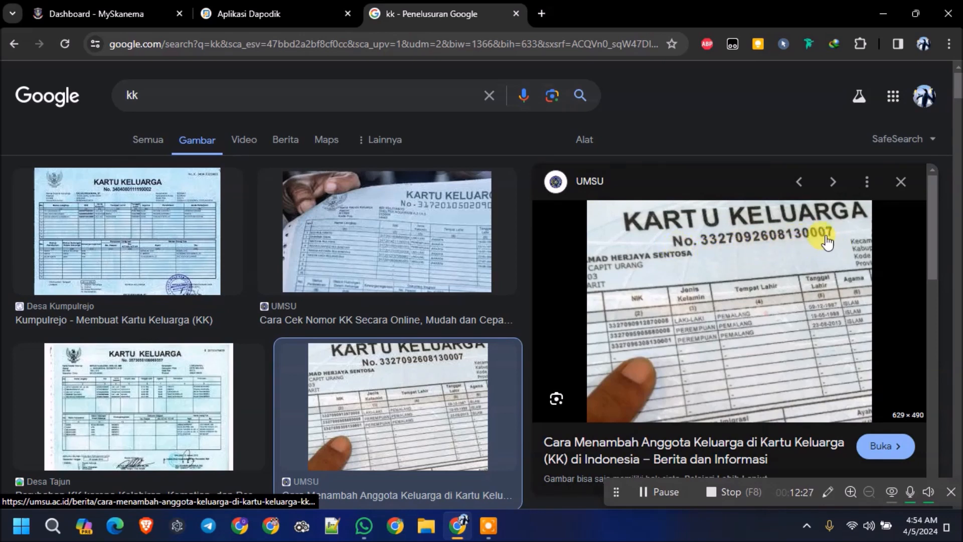
Check the No Registrasi Akta Lahir field in Dapodik, and search Google Images for "akte".
click(282, 14)
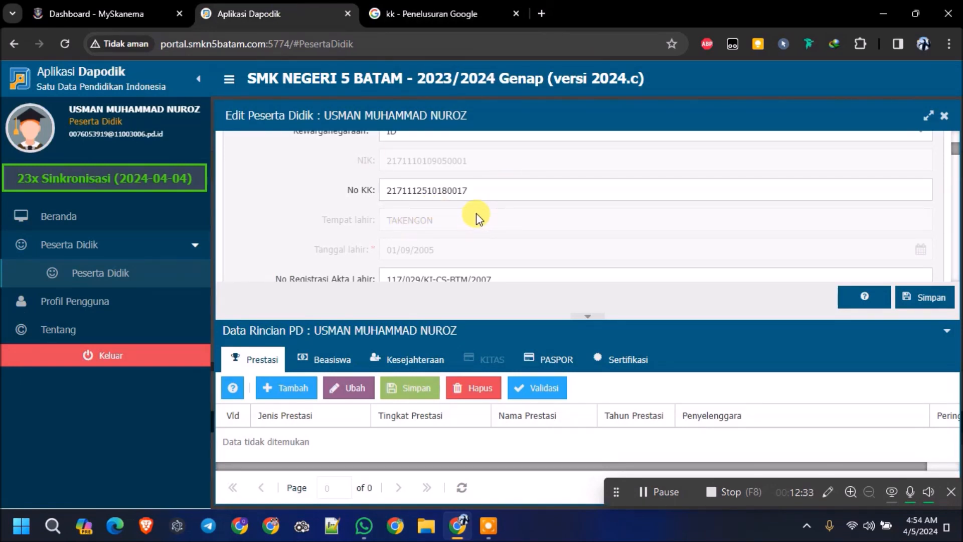
scroll(476, 217, down, 1)
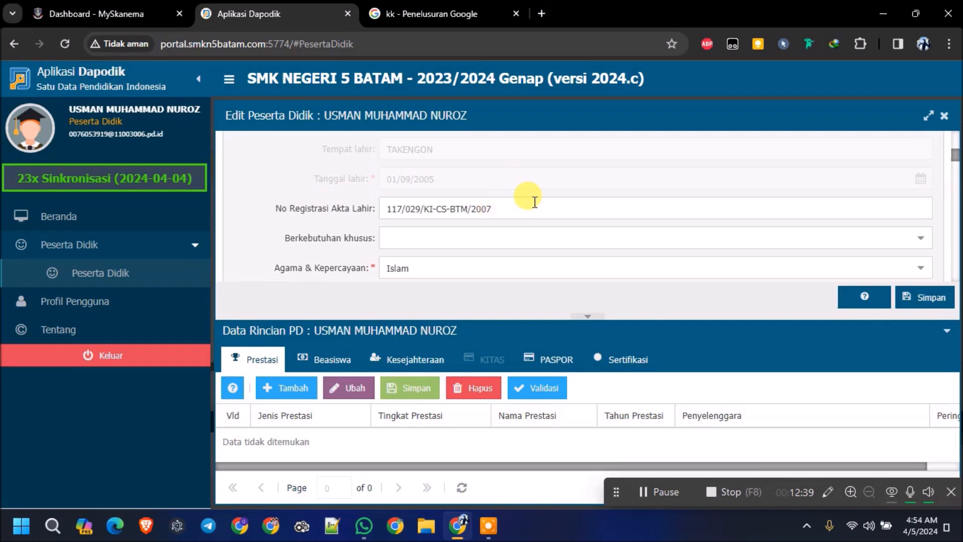
click(482, 13)
click(283, 93)
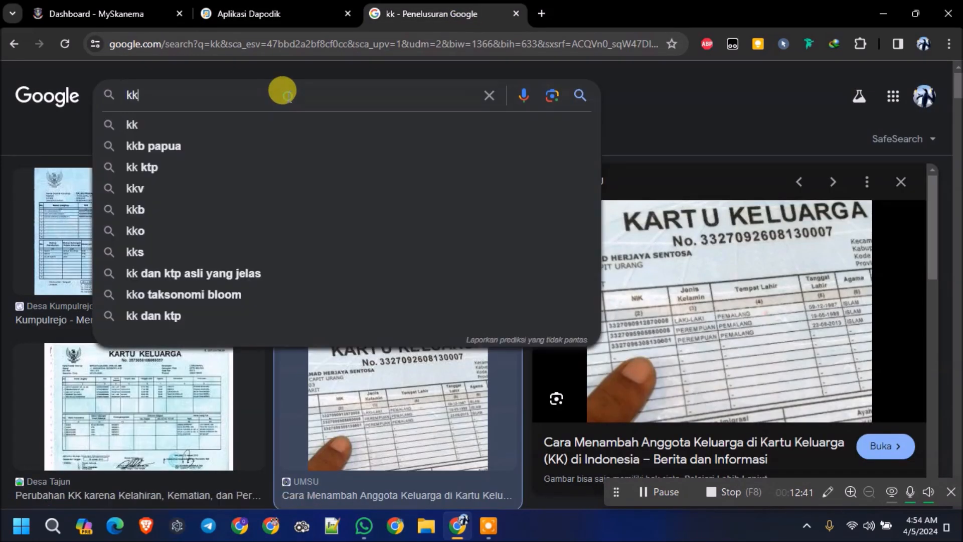
key(BackSpace)
text(a)
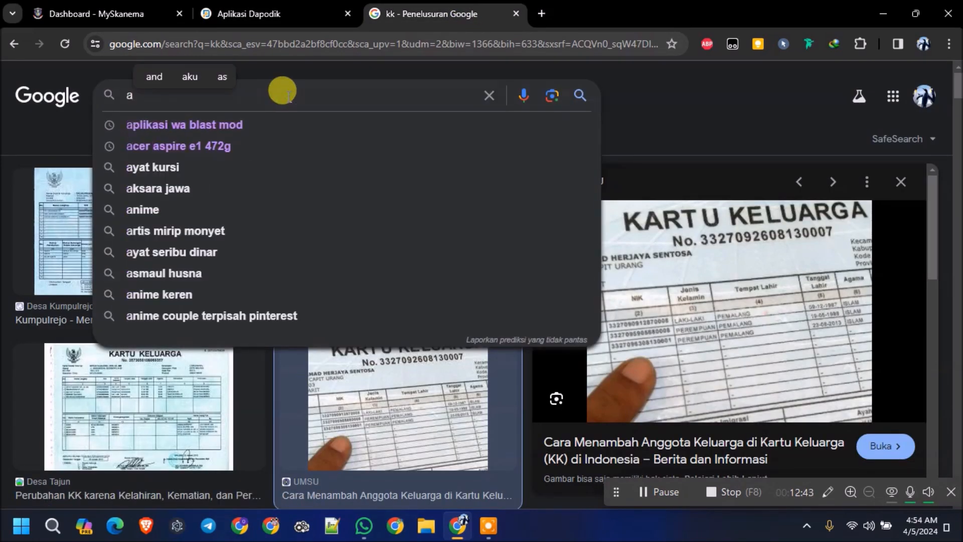
text(kte)
key(Return)
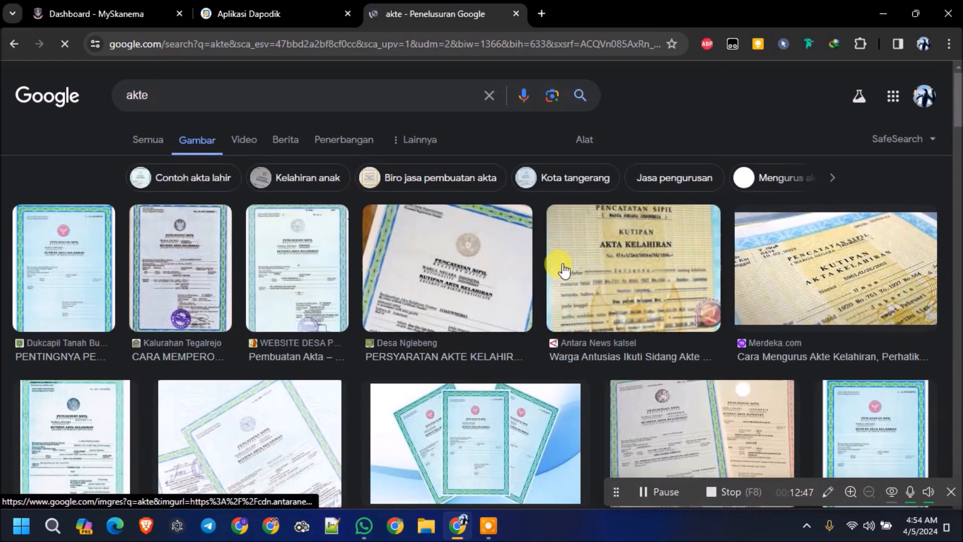
Browse the akte results and open the orange Sastra Inggris certificate and the RT 003 RW 09 certificate in new tabs.
scroll(710, 392, down, 1)
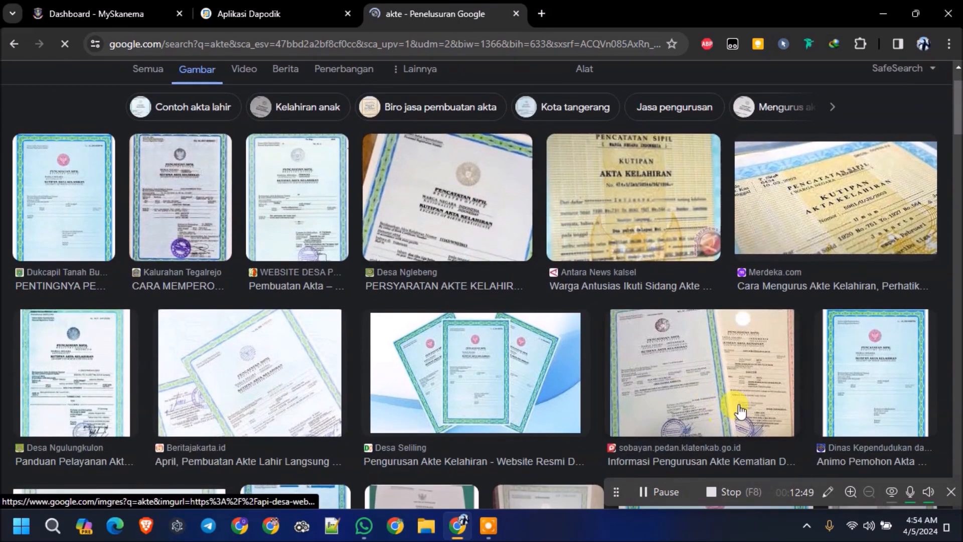
scroll(722, 382, down, 2)
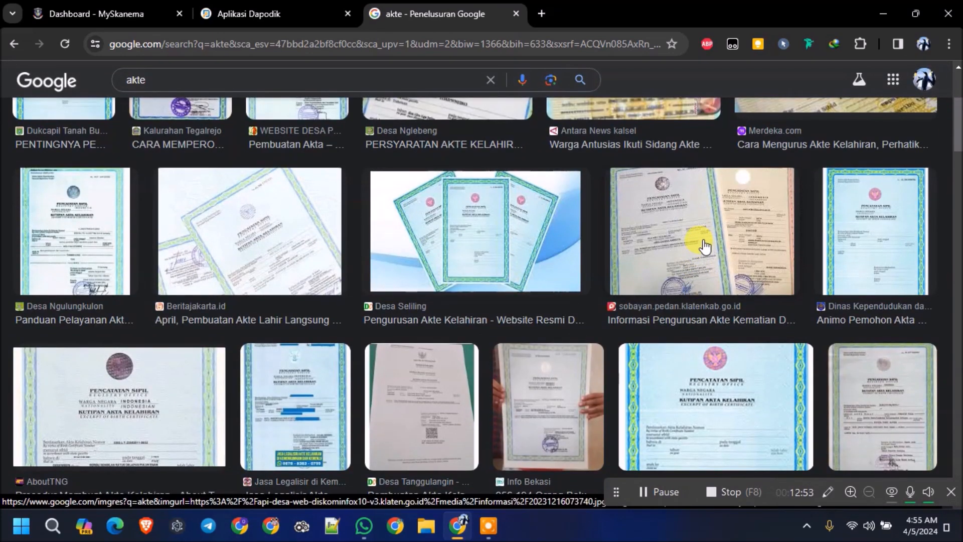
scroll(693, 256, down, 5)
scroll(231, 261, up, 5)
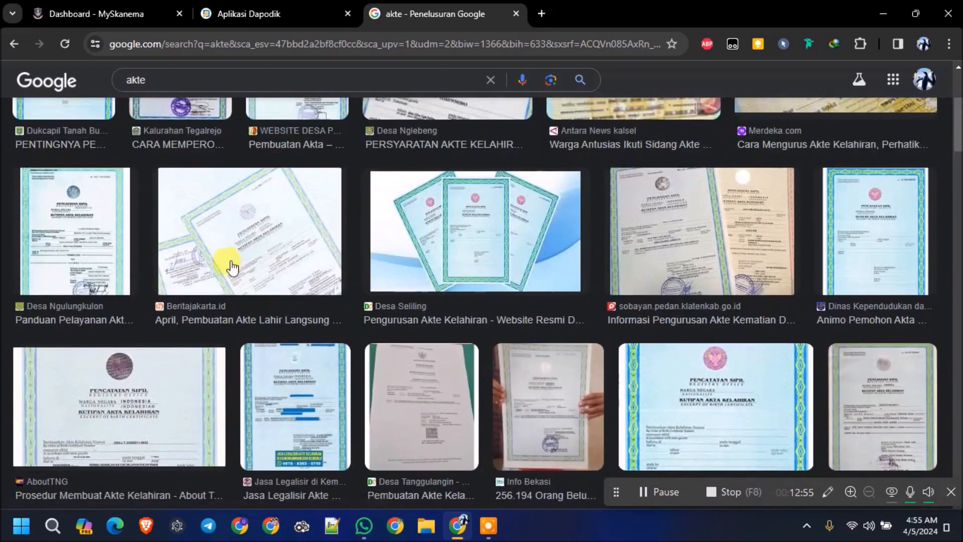
scroll(231, 260, down, 3)
right_click(74, 397)
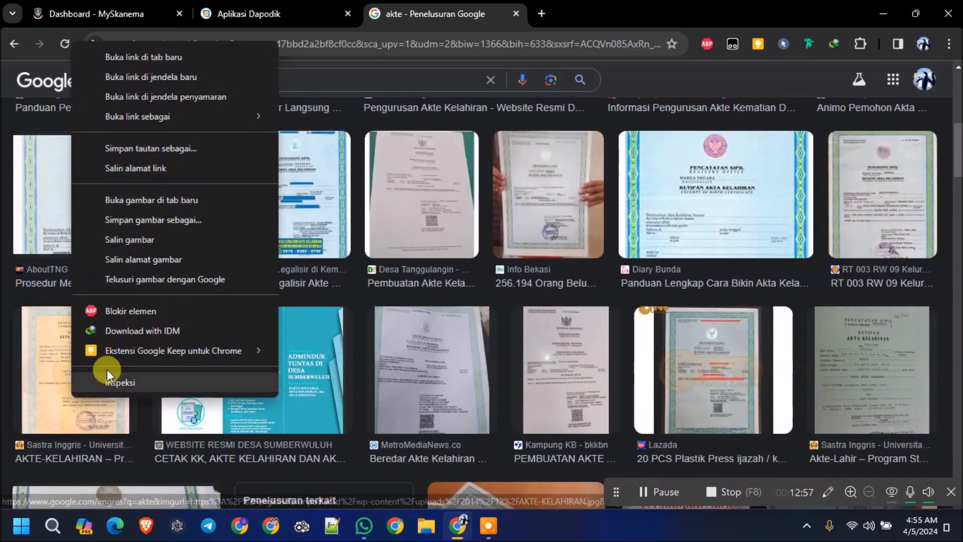
click(173, 61)
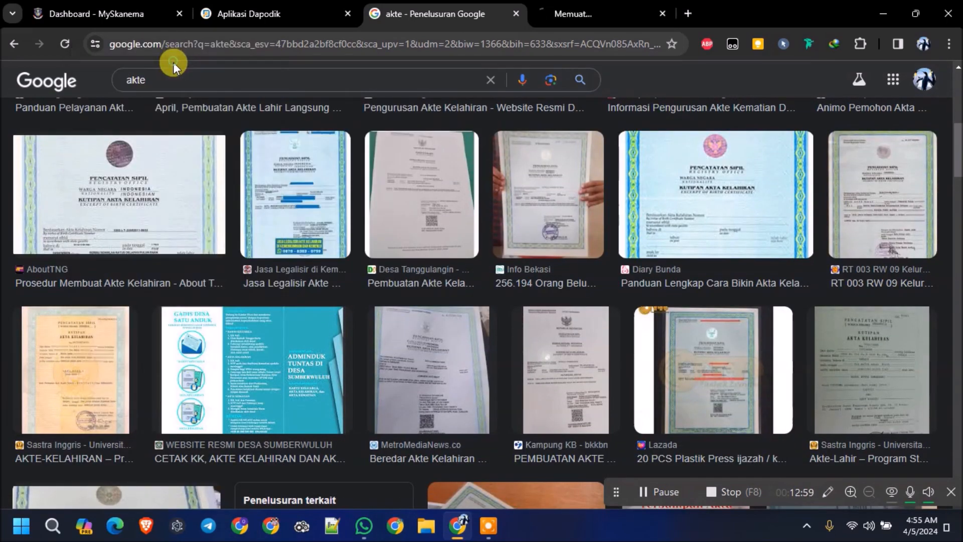
right_click(880, 205)
click(784, 215)
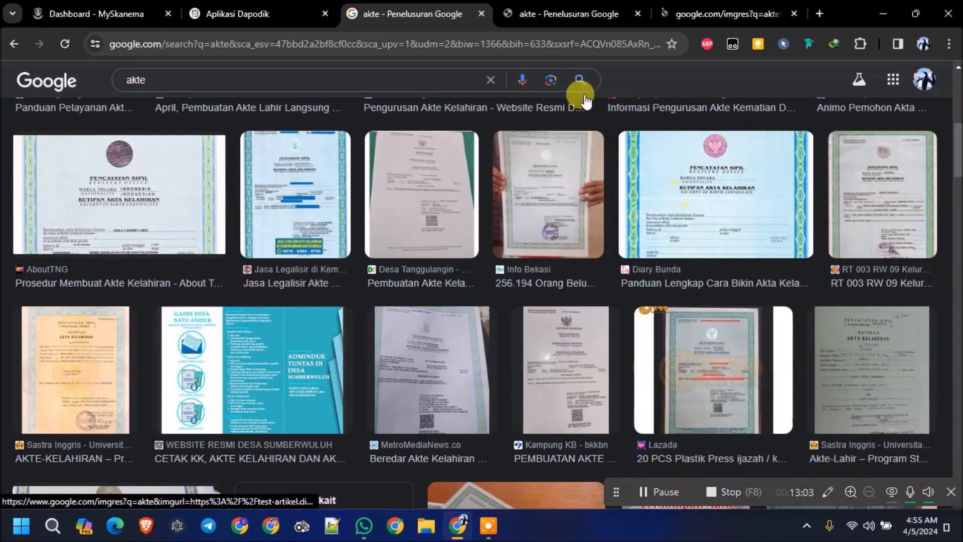
View both opened birth certificates, examine the number on the Sastra Inggris one, and close the source page opened from it.
click(611, 20)
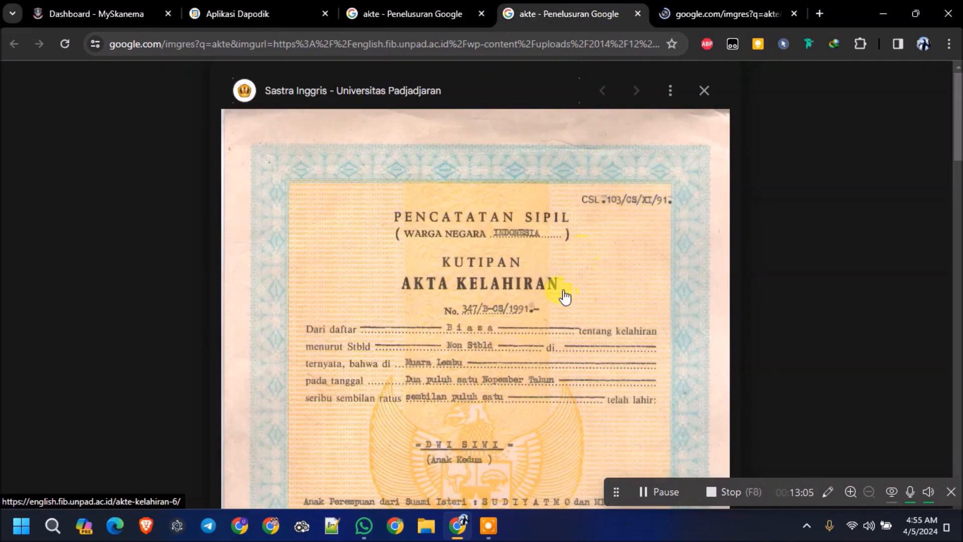
click(706, 16)
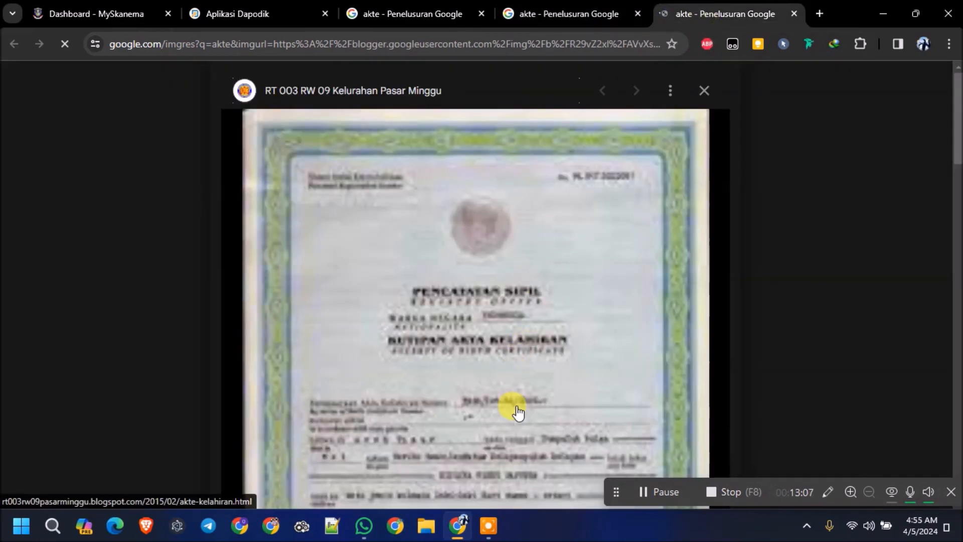
click(574, 16)
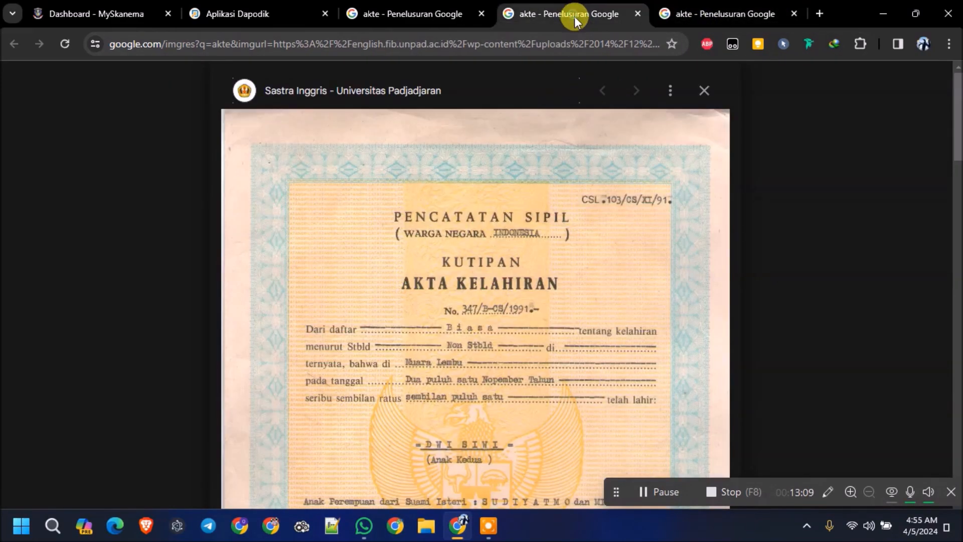
scroll(472, 276, down, 3)
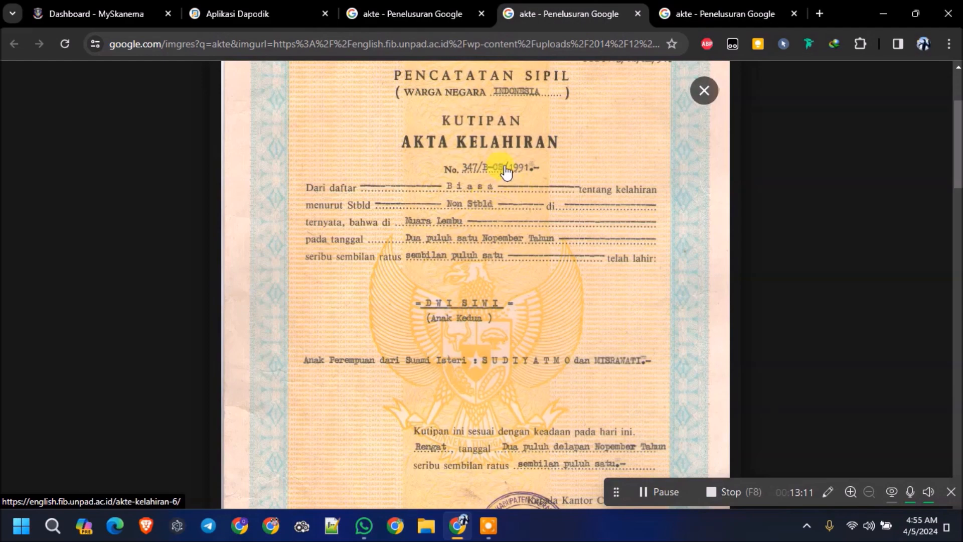
scroll(502, 175, up, 3)
scroll(481, 236, down, 6)
scroll(469, 155, up, 3)
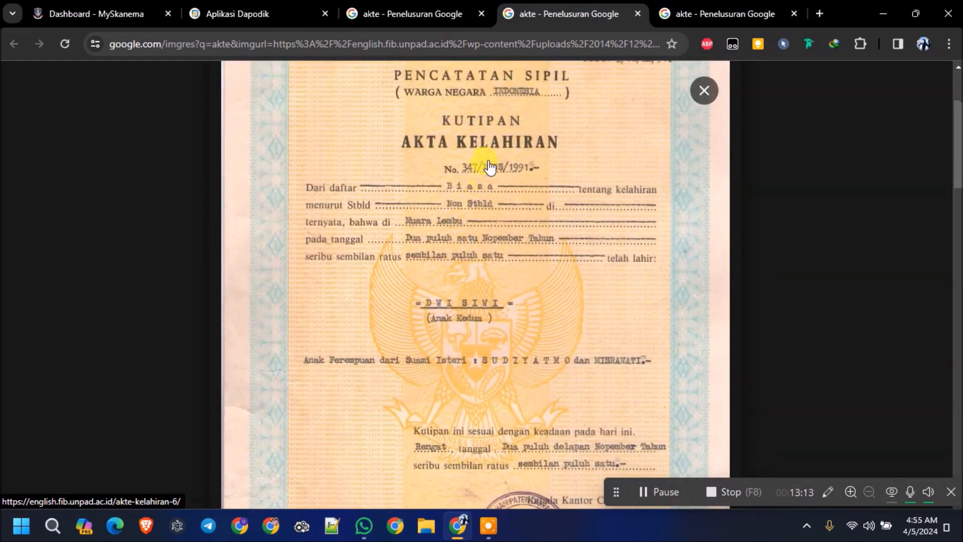
click(485, 186)
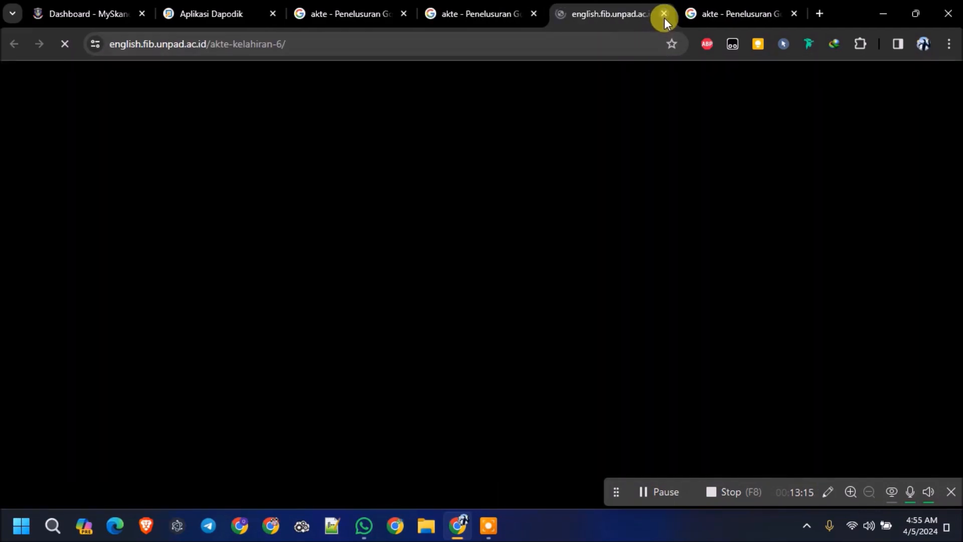
click(666, 14)
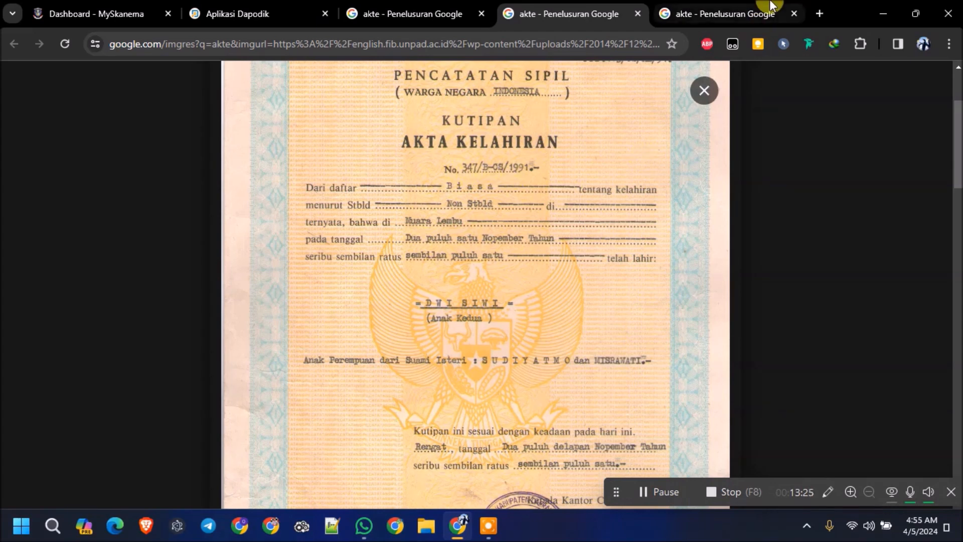
Compare where the birth certificate number stands on the RT 003 RW 09 certificate and on the Sastra Inggris one.
click(739, 11)
scroll(461, 203, down, 3)
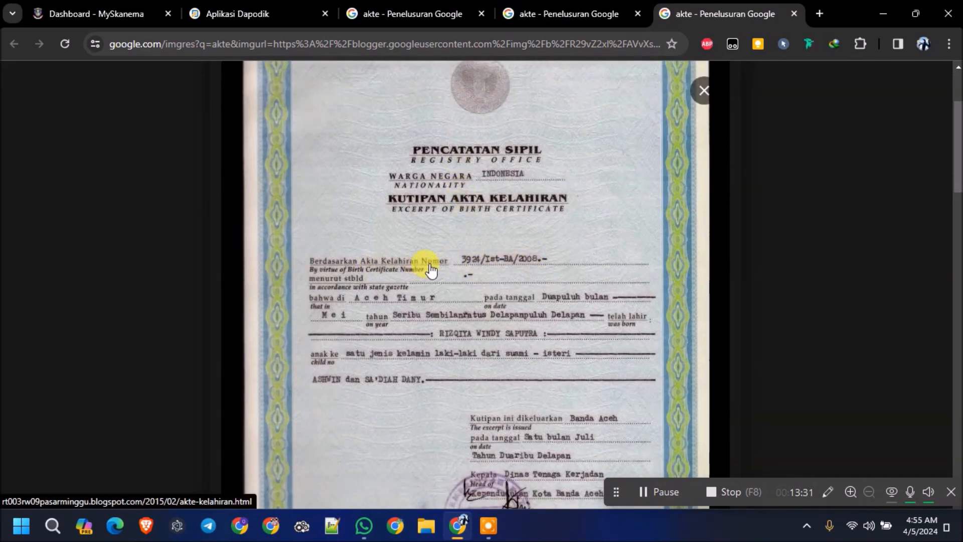
click(555, 6)
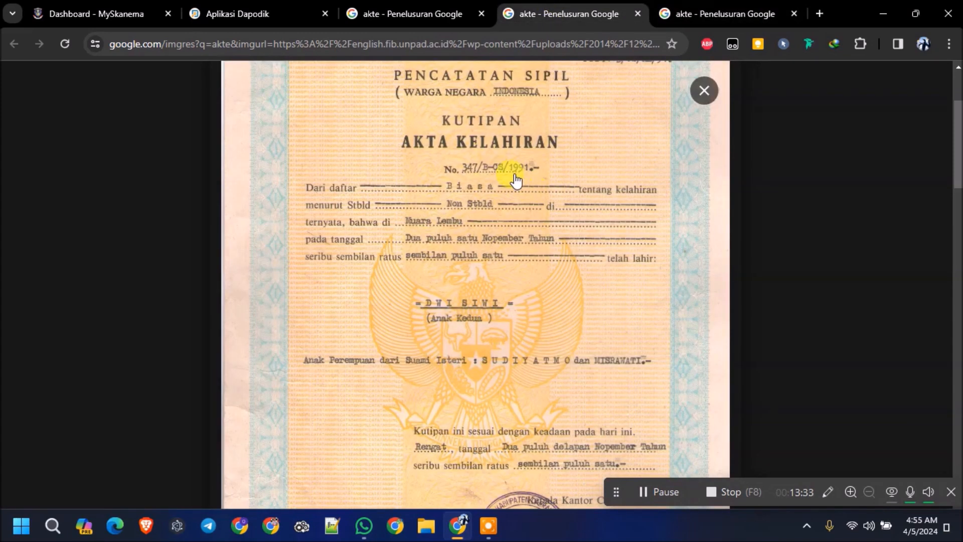
click(690, 19)
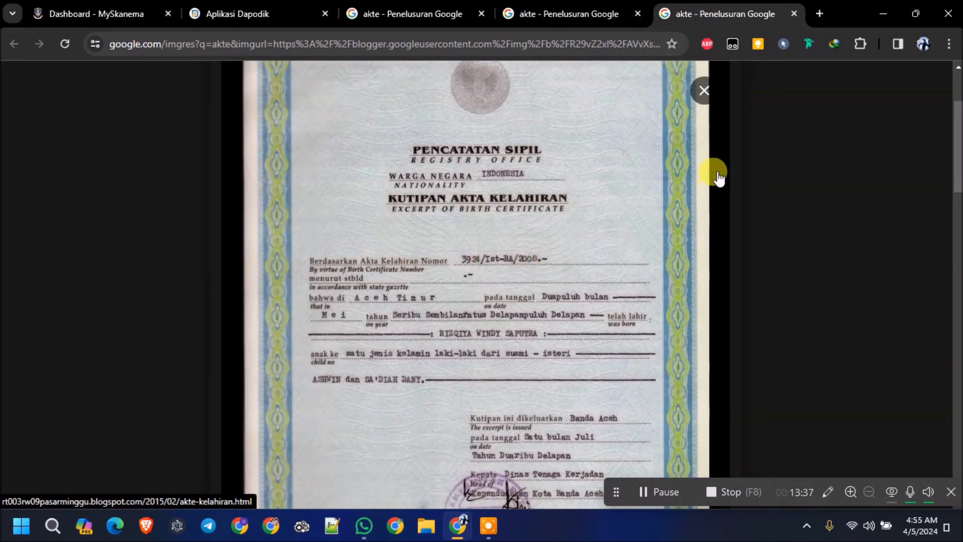
Close both birth certificate tabs and the Google search tab to return to the student's record in Dapodik.
click(800, 14)
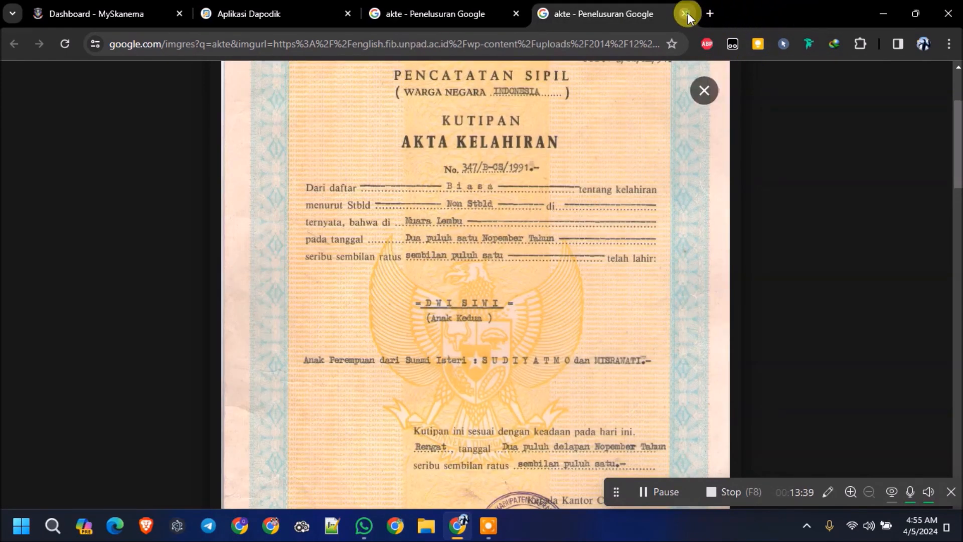
click(688, 14)
click(516, 15)
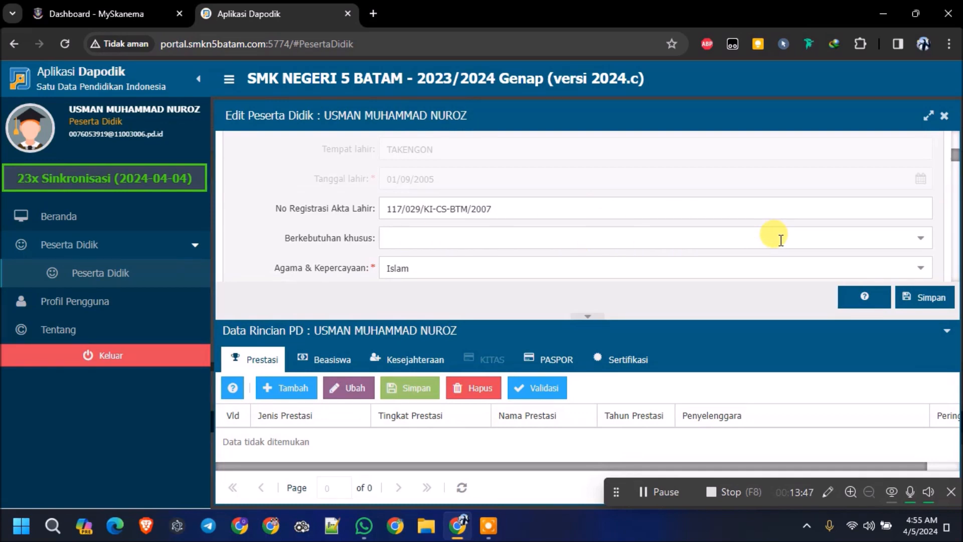
Look through the Berkebutuhan khusus options without choosing one, and look over the religion and address fields down to Desa/Kelurahan.
click(921, 239)
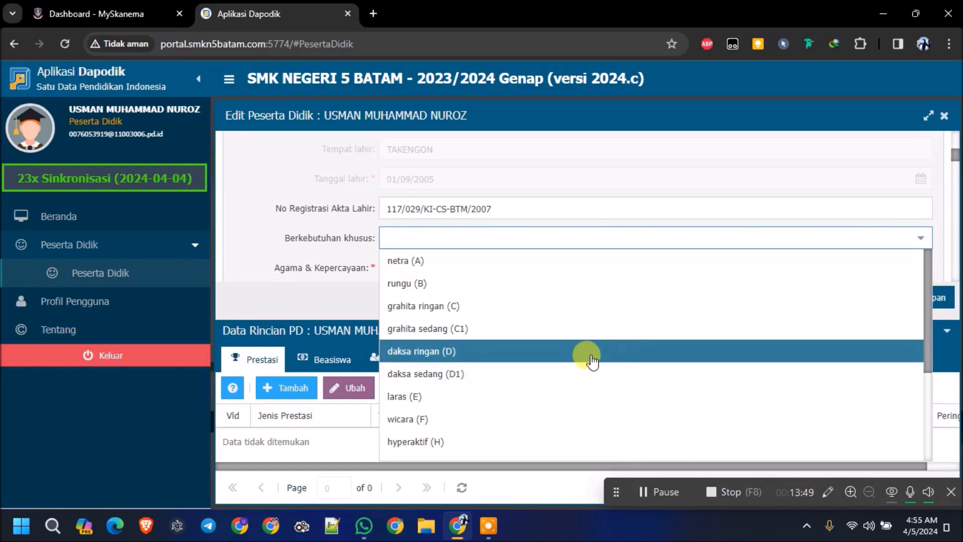
scroll(469, 442, down, 3)
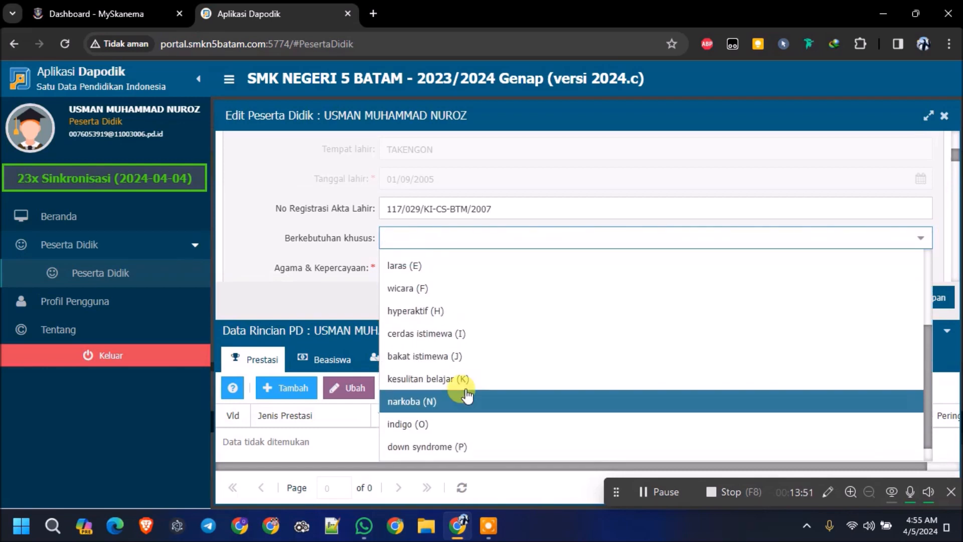
scroll(468, 397, up, 3)
click(273, 227)
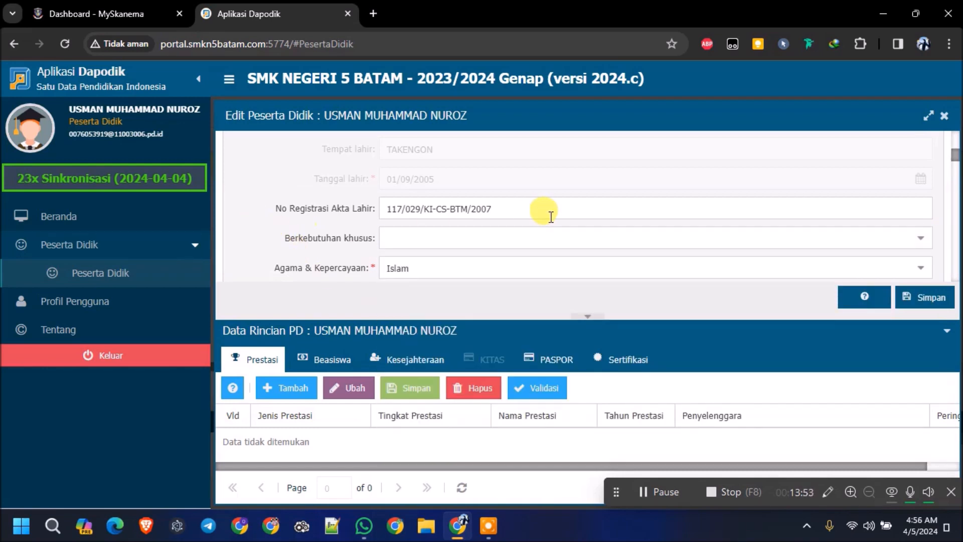
scroll(746, 230, down, 1)
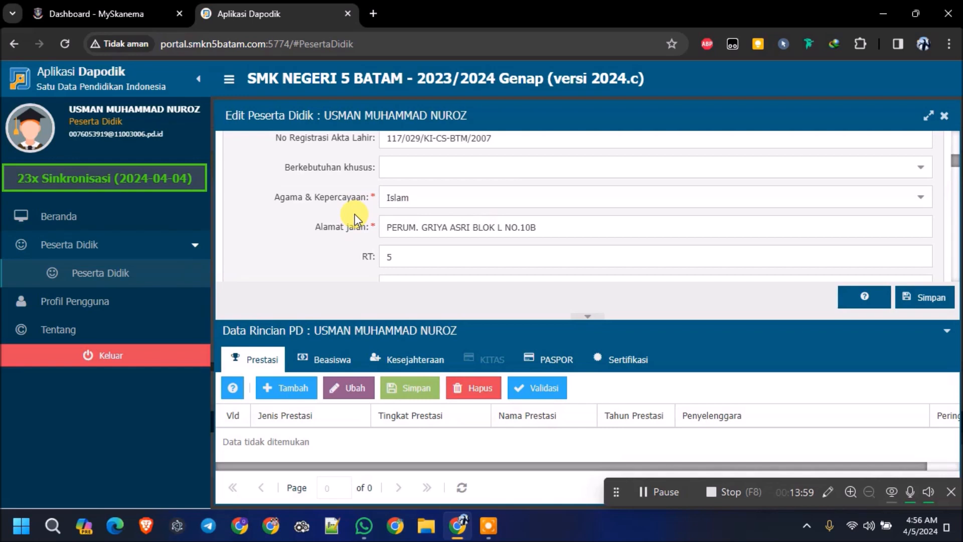
scroll(355, 213, down, 1)
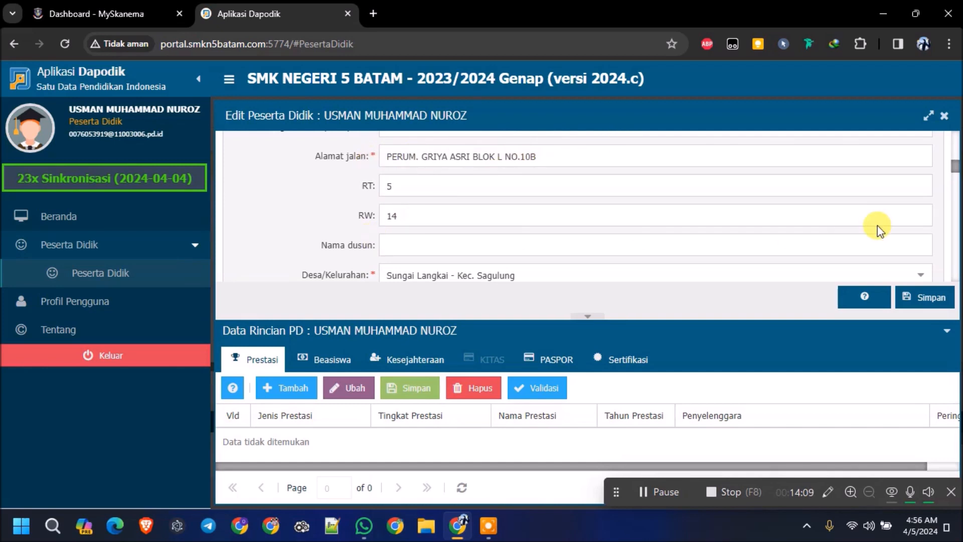
Clear the Desa/Kelurahan field, search for the student's village by name and select the matching entry with its district and city.
scroll(442, 203, down, 1)
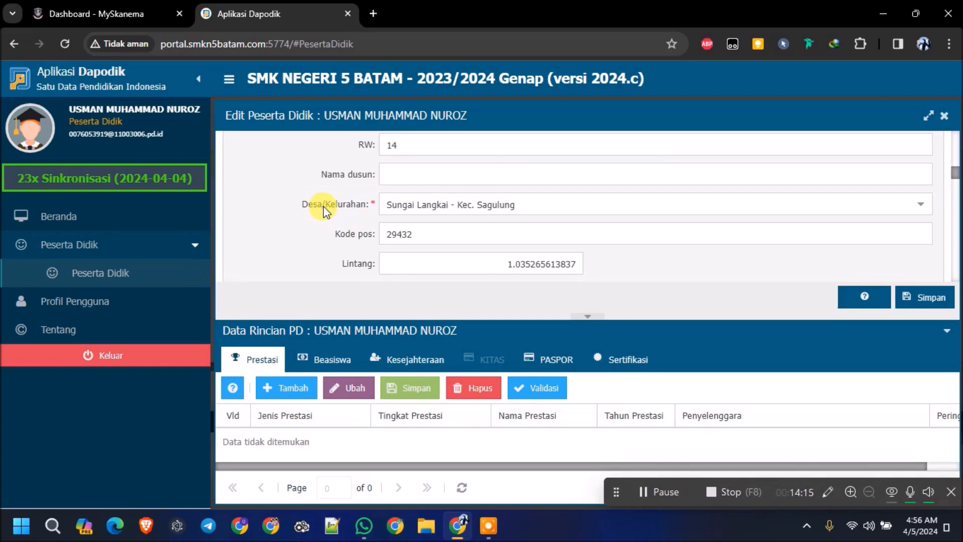
click(920, 206)
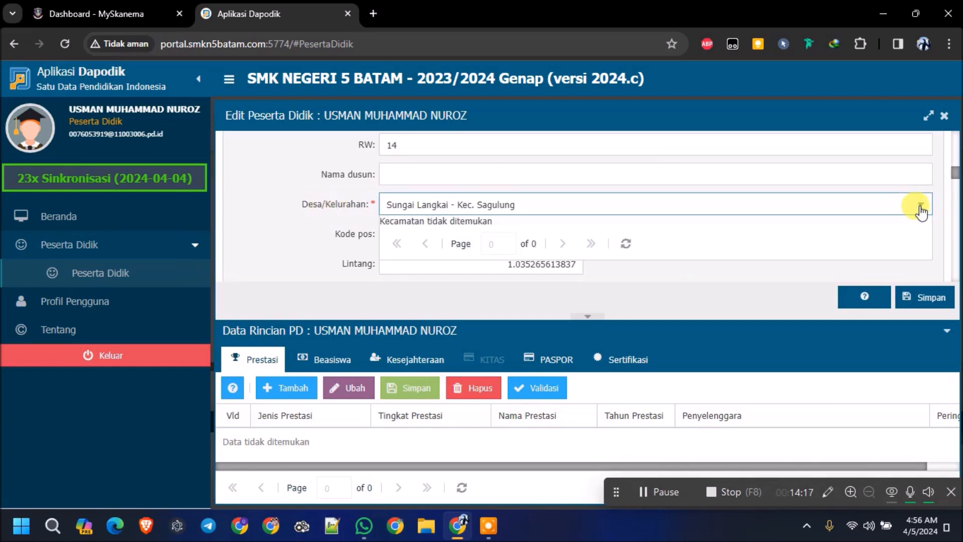
click(537, 214)
click(281, 231)
click(537, 200)
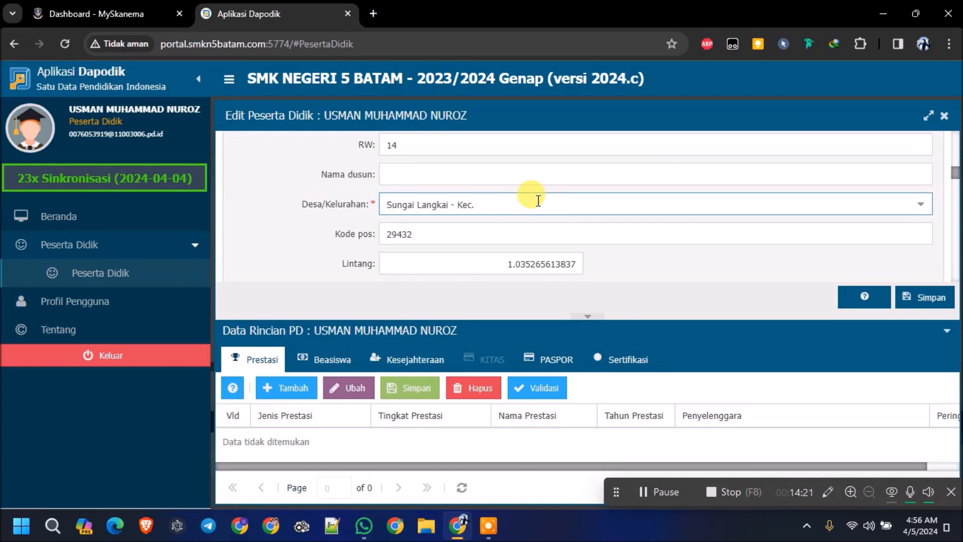
key(BackSpace)
key(BackSpace)
key(BackSpace)
key(BackSpace)
key(BackSpace)
key(BackSpace)
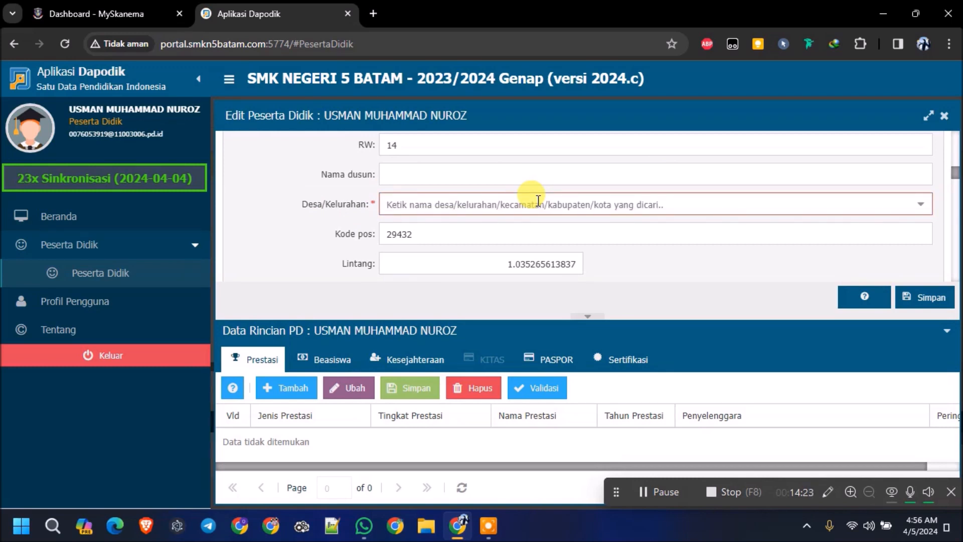
text(su)
text(n)
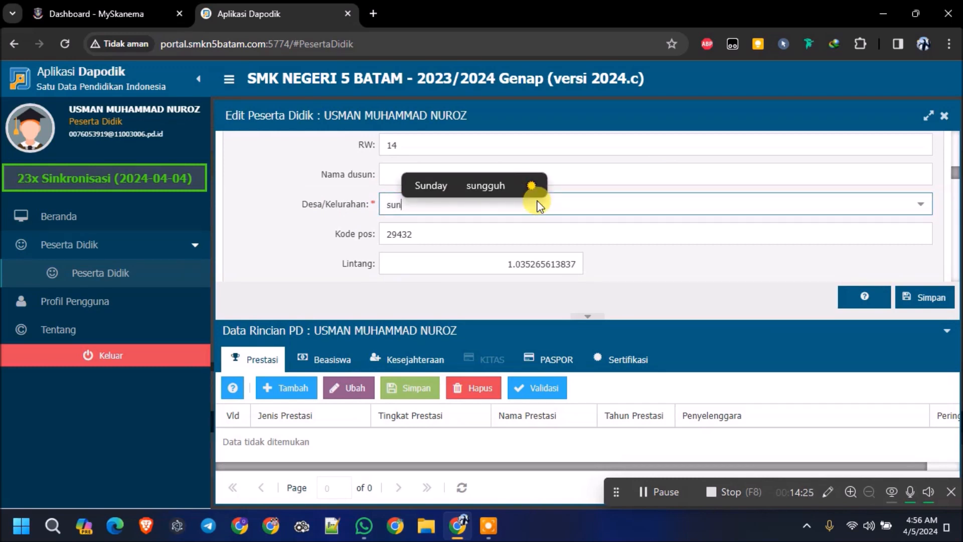
text(gai l)
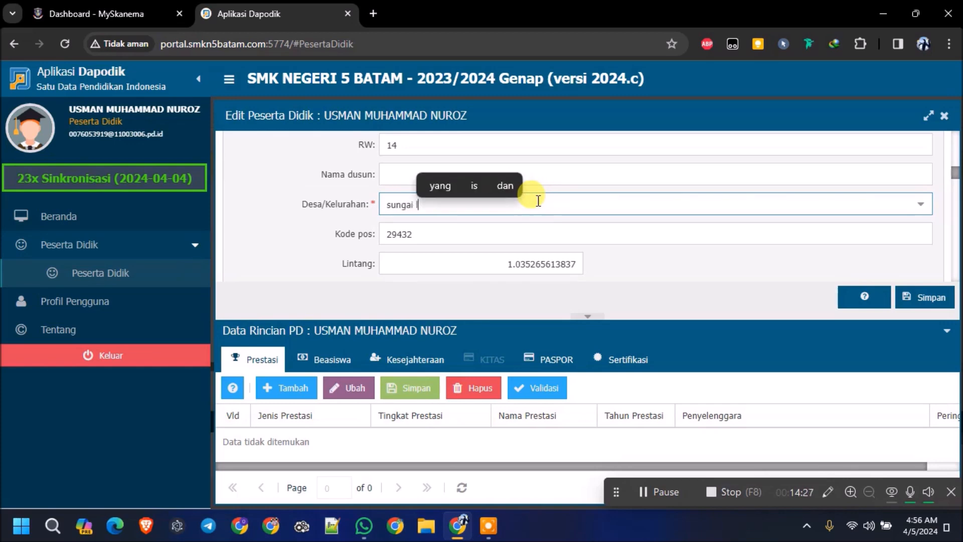
text(angkai)
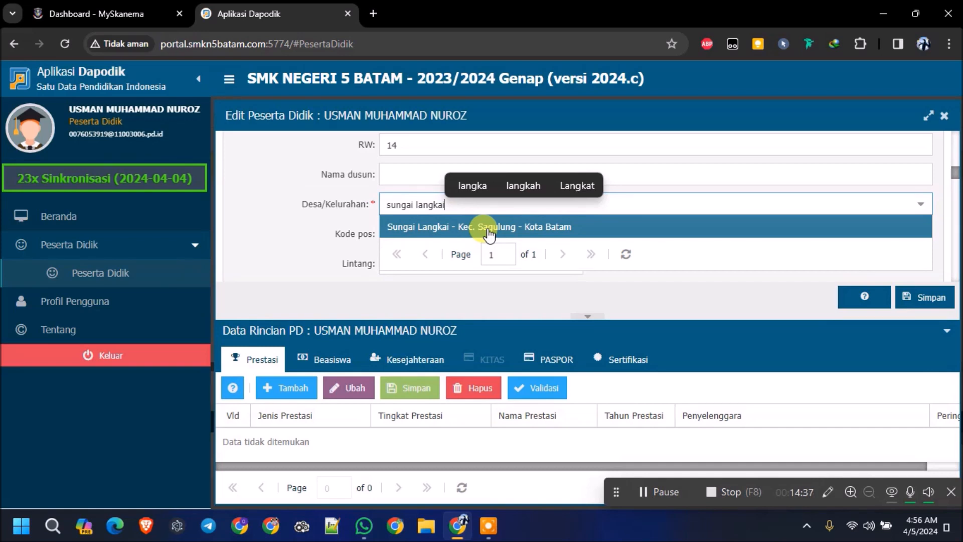
click(426, 230)
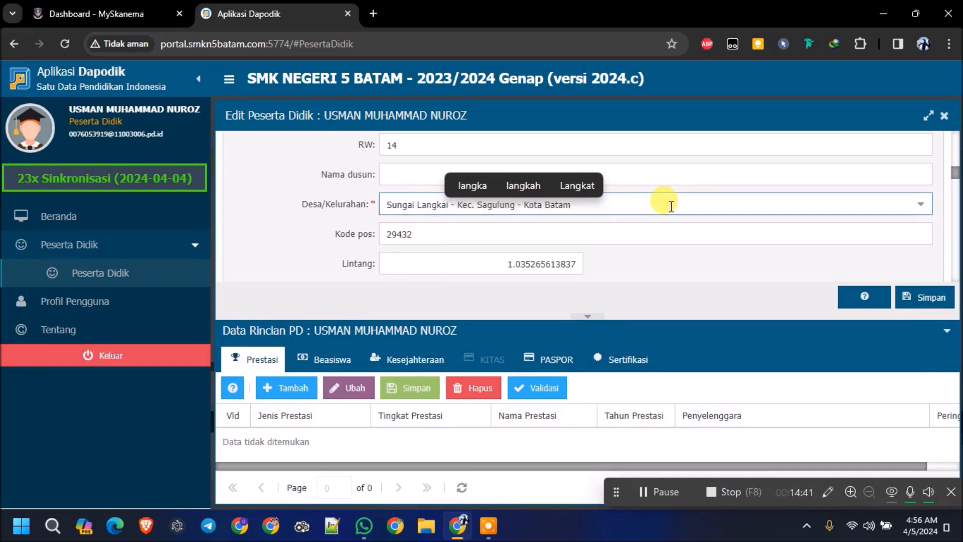
Change the last digit of the Kode pos field to enter the student's postal code.
click(442, 234)
key(BackSpace)
text(1)
scroll(409, 226, down, 1)
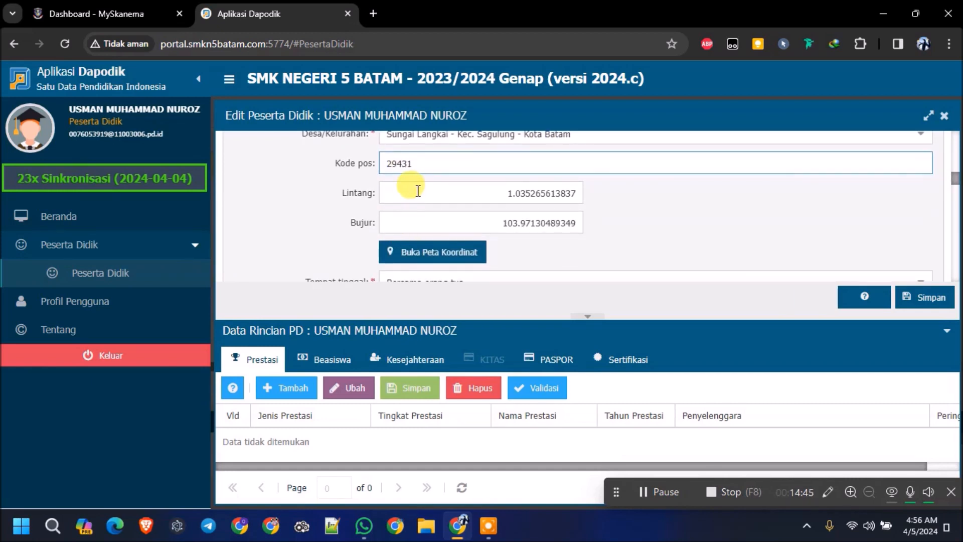
scroll(409, 190, up, 1)
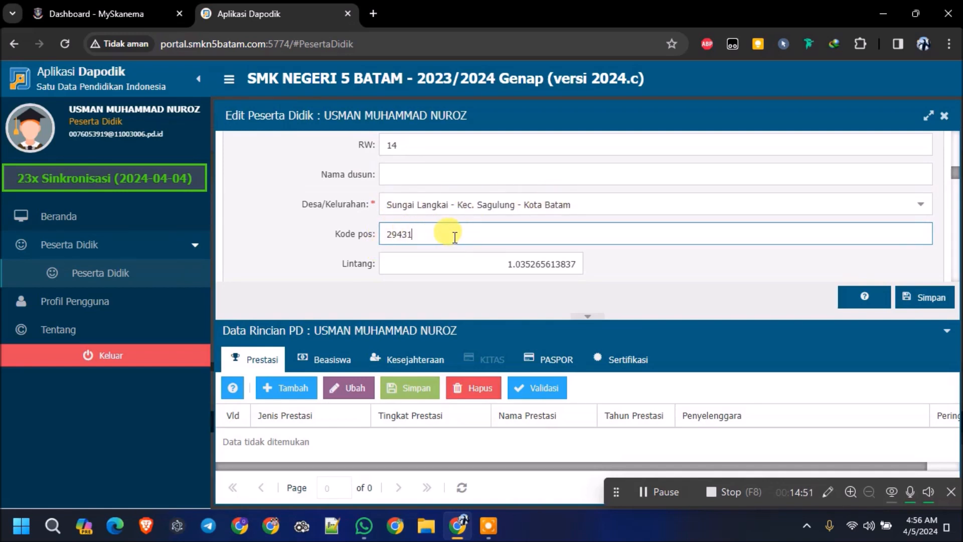
Try moving the location marker next to Gereja Methodist Indonesia on the coordinate map, and close the map without applying the coordinates.
scroll(667, 249, down, 2)
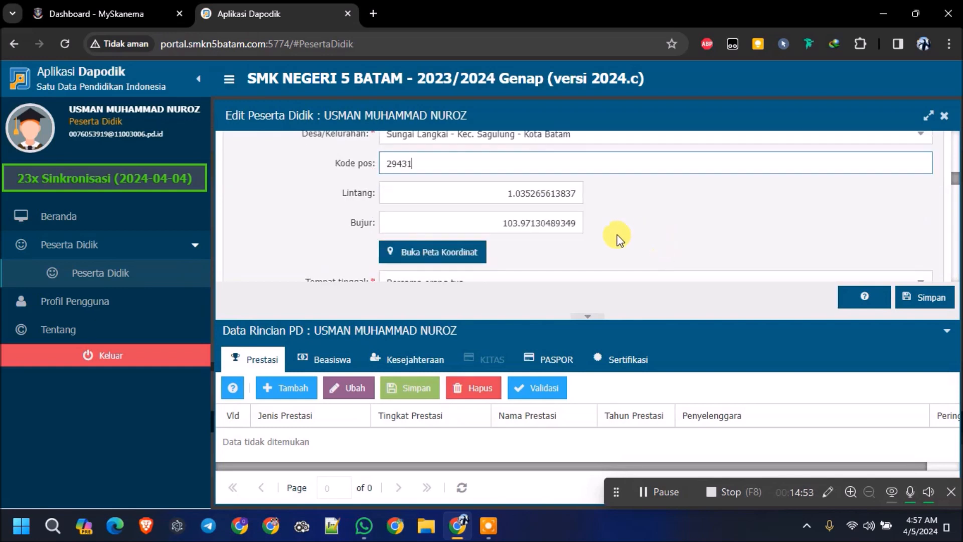
click(444, 255)
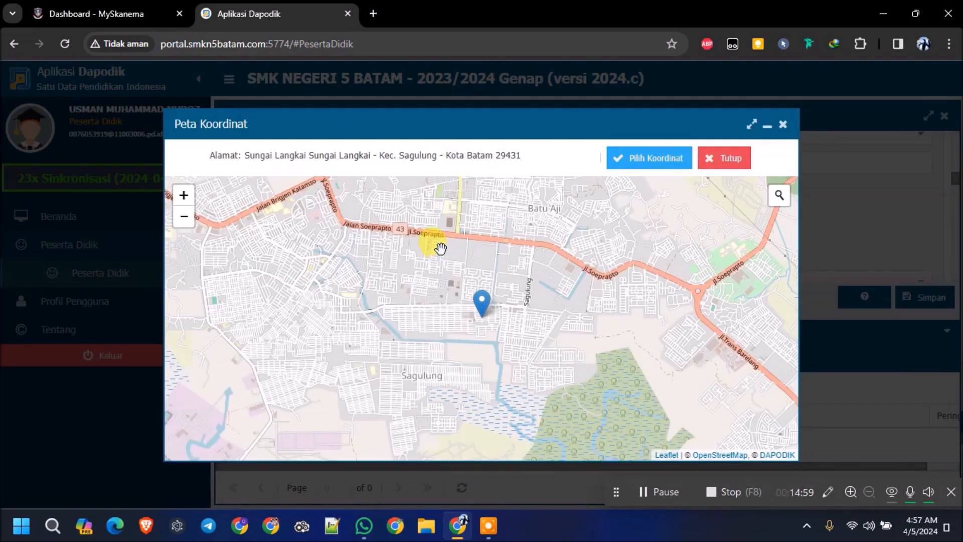
scroll(495, 334, up, 3)
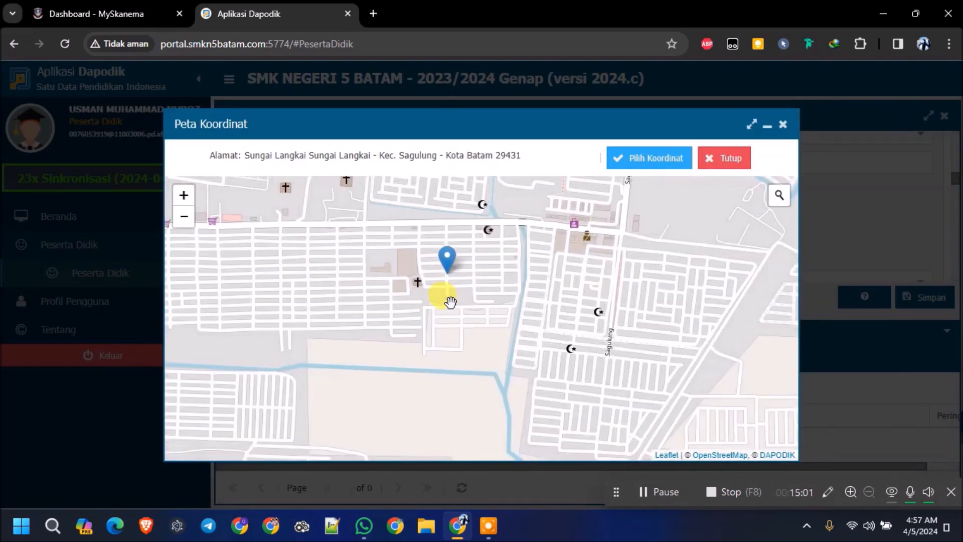
drag(490, 334, 566, 424)
mouse_move(500, 315)
mouse_down()
mouse_move(379, 246)
mouse_move(539, 395)
mouse_move(555, 370)
mouse_up()
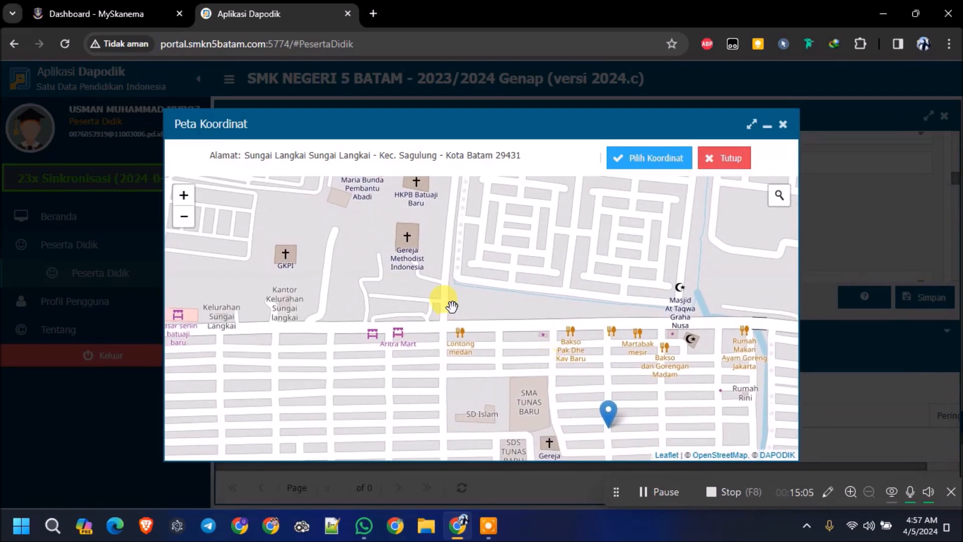
click(434, 257)
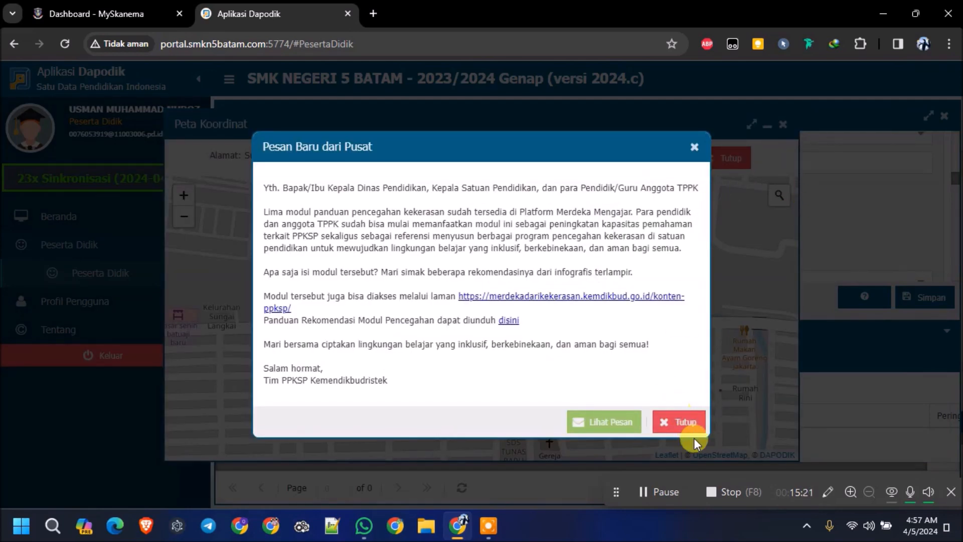
click(691, 430)
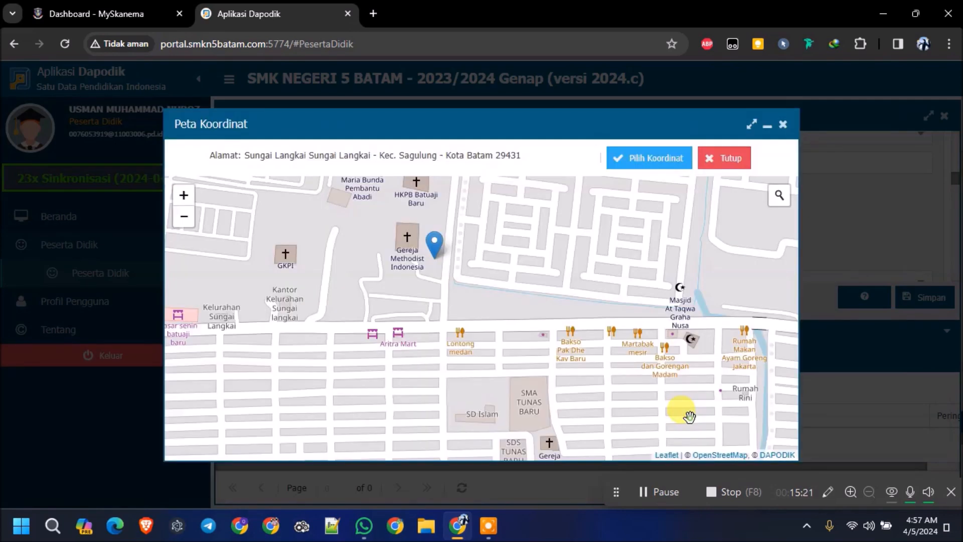
click(782, 124)
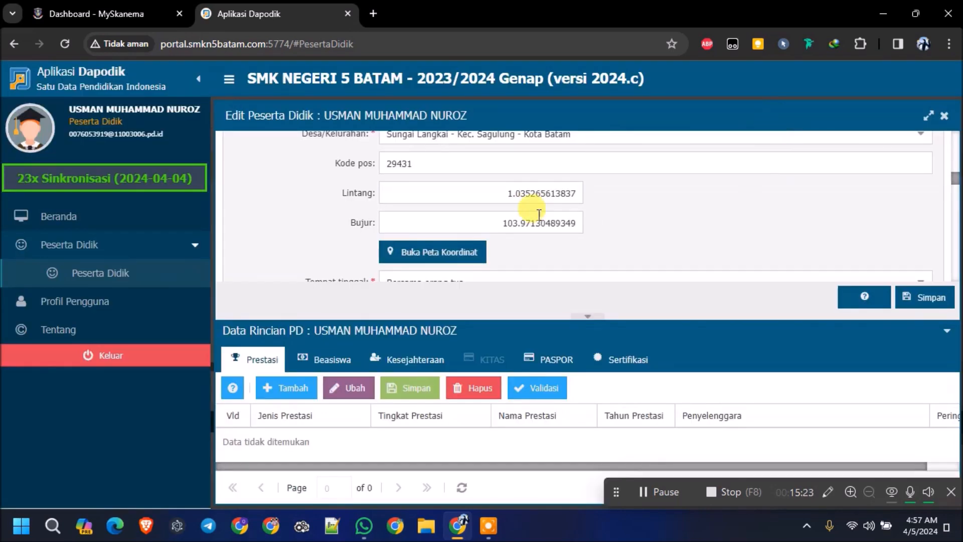
Look through the Tempat tinggal and Moda transportasi options without choosing a different one.
scroll(450, 203, down, 2)
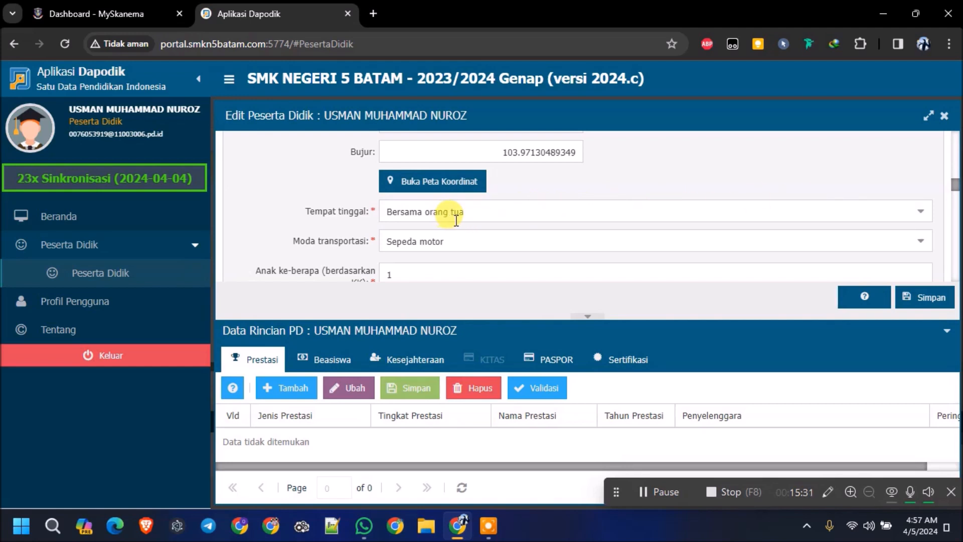
click(919, 213)
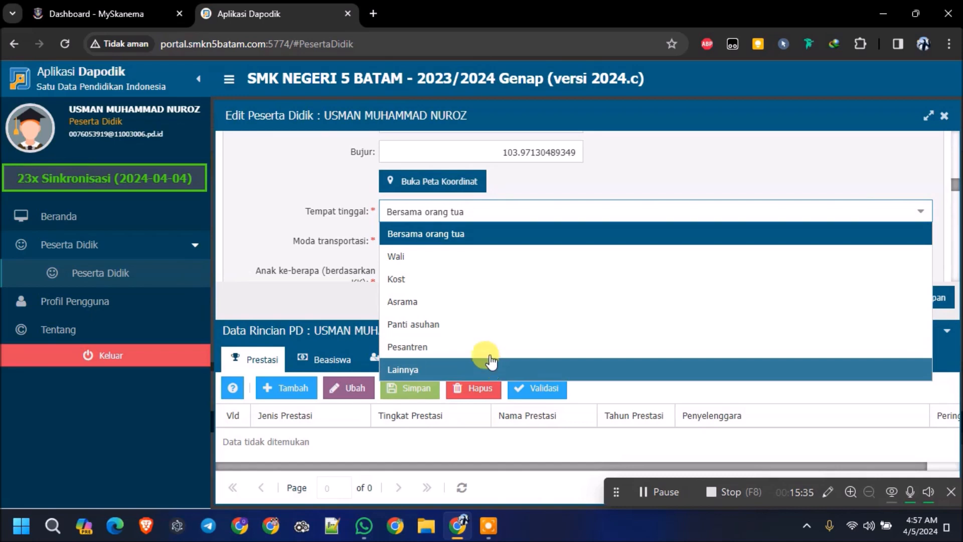
click(302, 178)
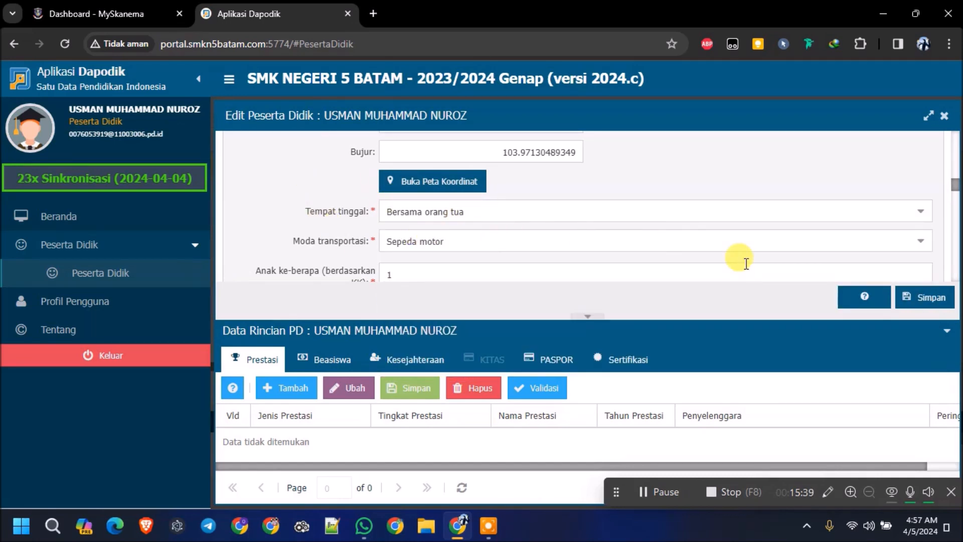
click(922, 243)
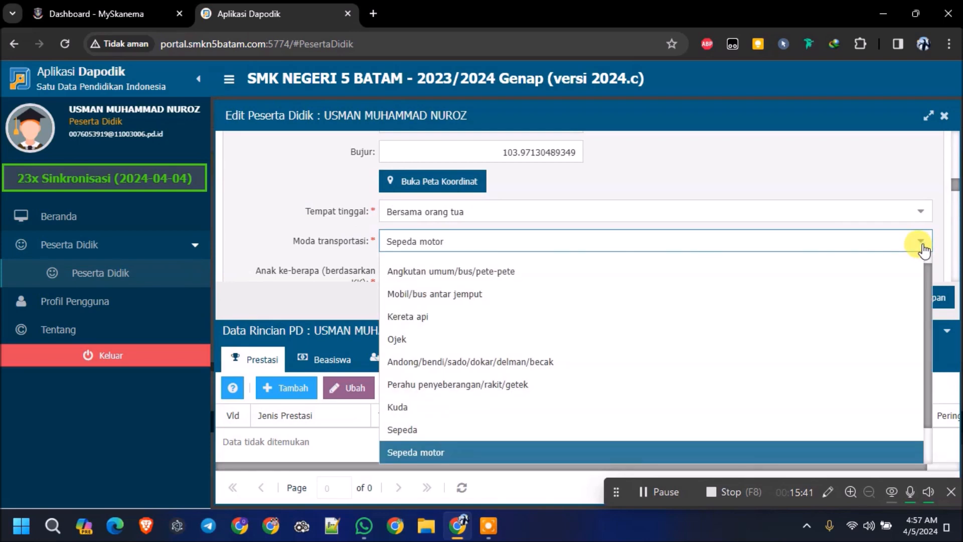
click(923, 246)
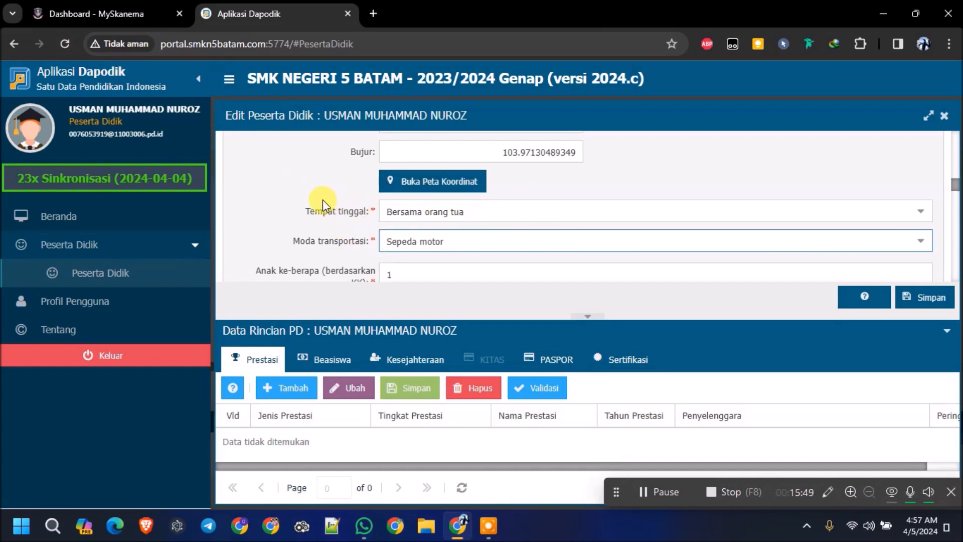
Check the child order, KPS/PKH, KIP and PIP eligibility fields, and continue down to the Data Ayah Kandung section.
scroll(315, 202, down, 1)
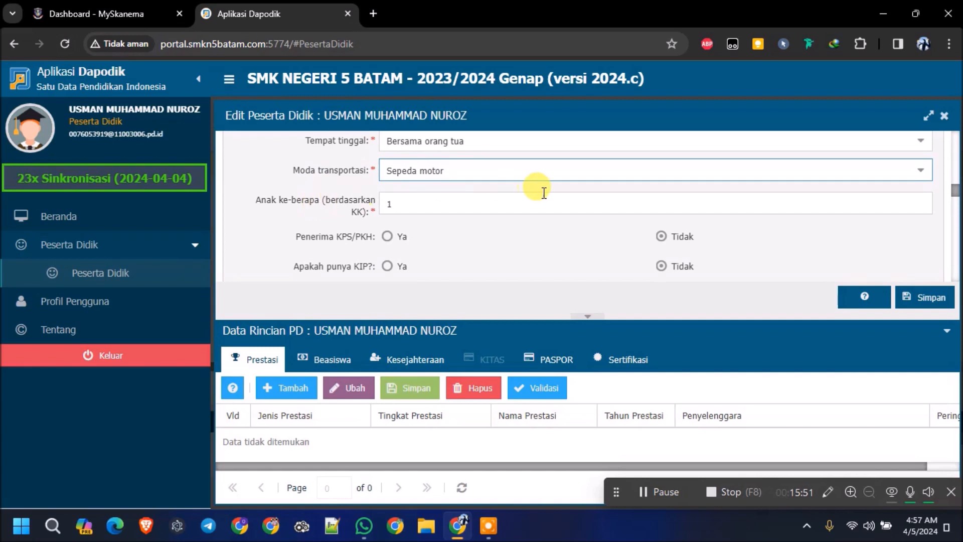
click(414, 204)
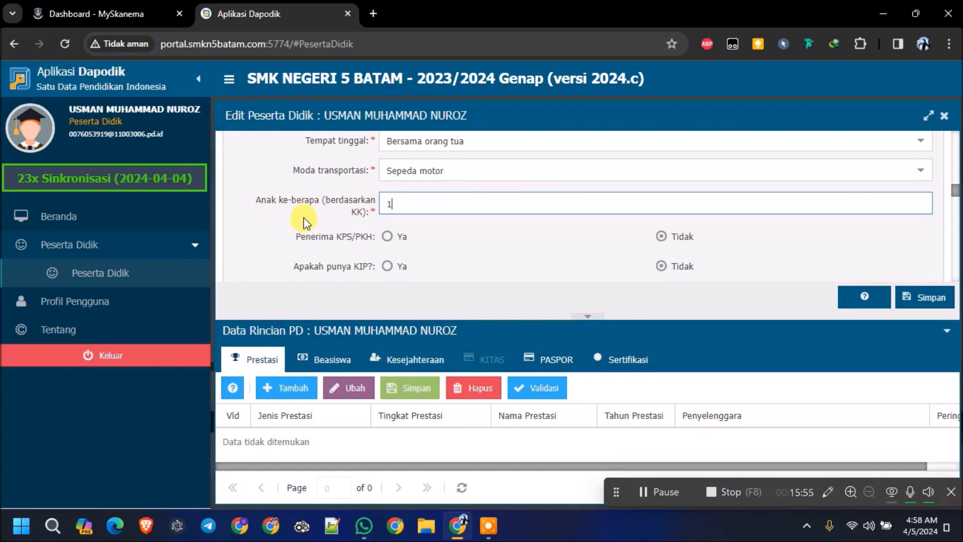
scroll(304, 221, down, 1)
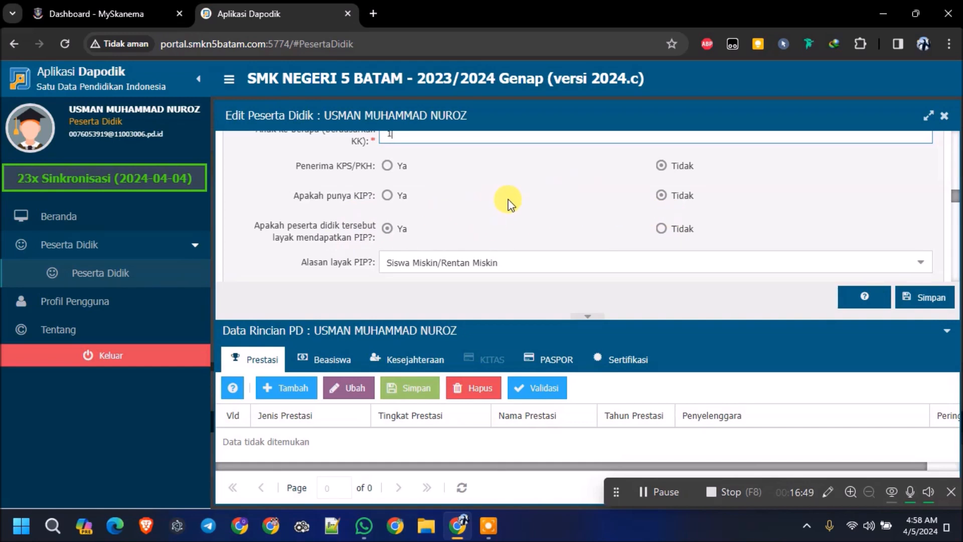
scroll(522, 190, down, 2)
scroll(511, 211, up, 2)
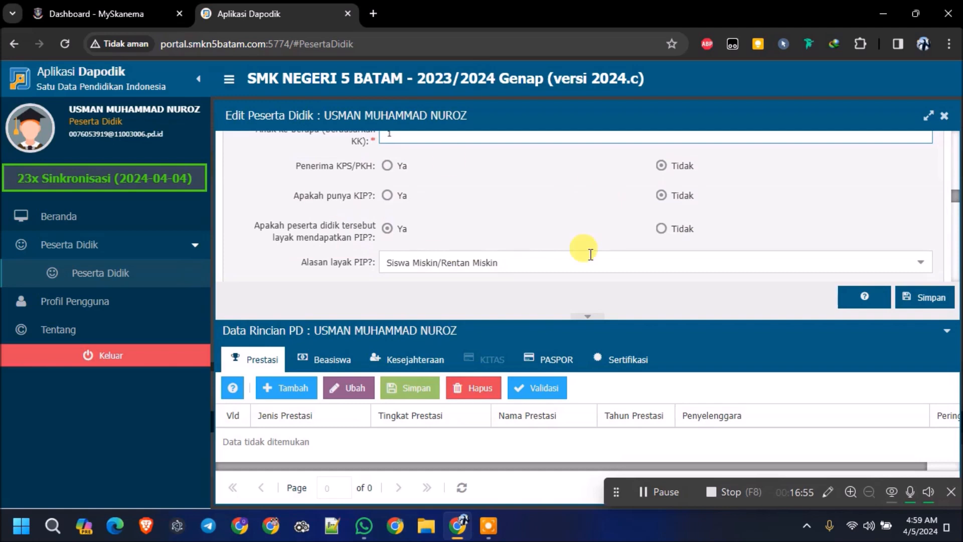
scroll(593, 211, down, 2)
scroll(679, 197, down, 6)
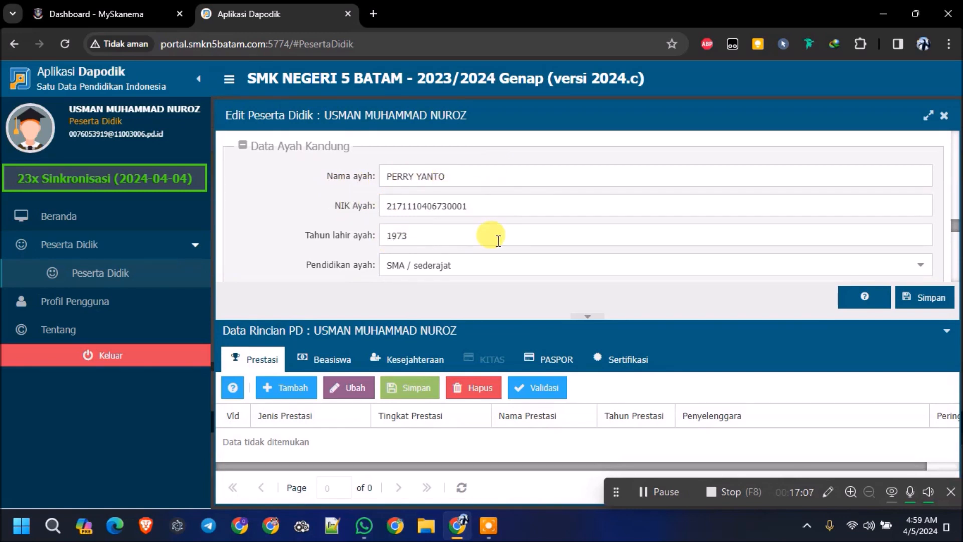
Check the father's education, occupation and income fields by opening their option lists without choosing a different value.
scroll(359, 243, down, 1)
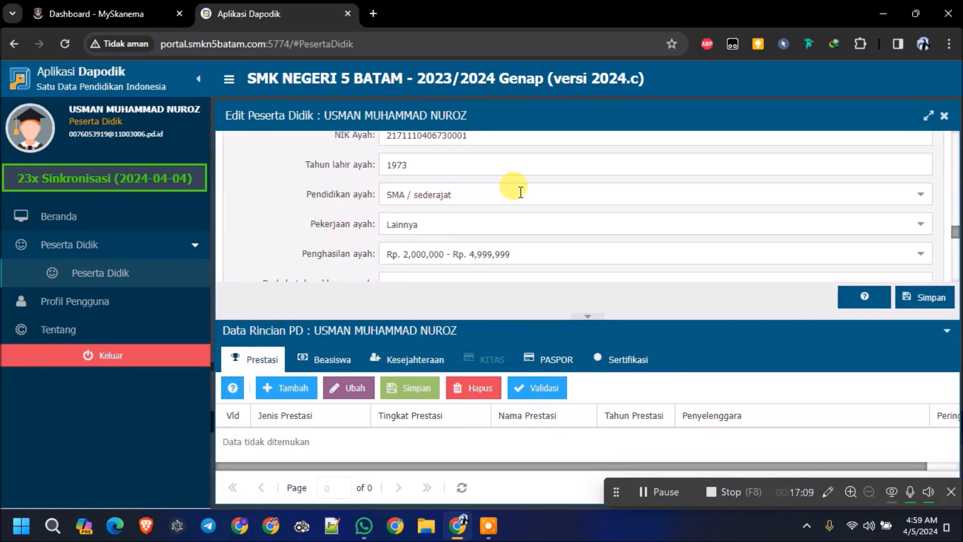
click(922, 199)
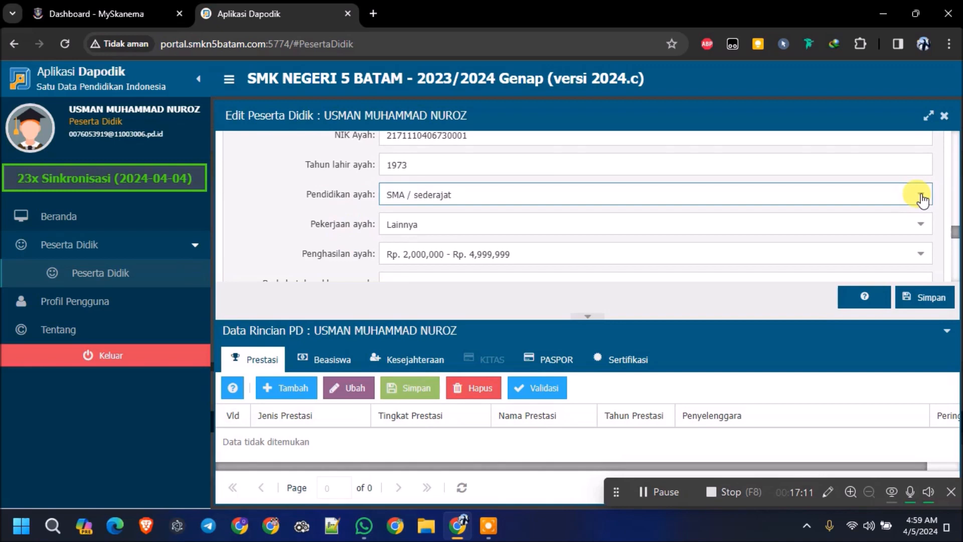
click(922, 200)
click(920, 230)
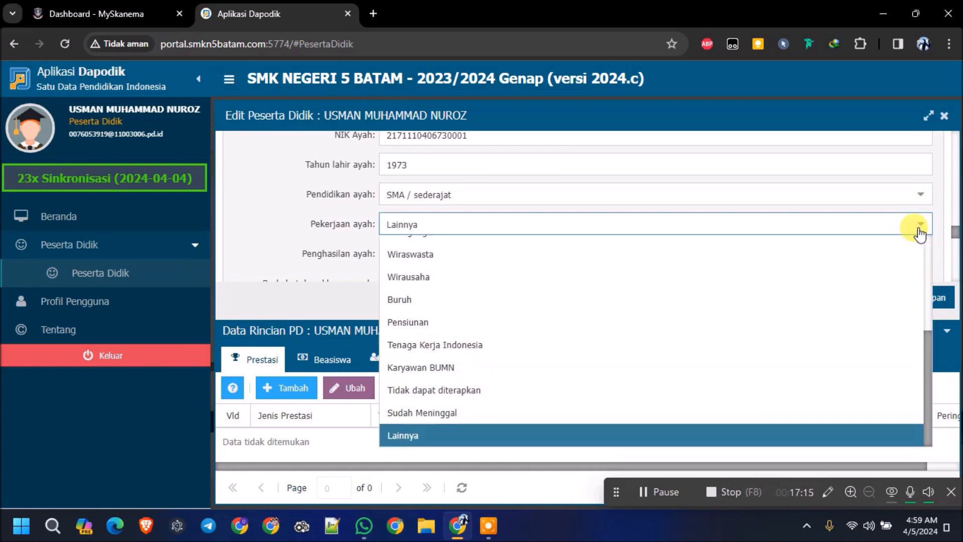
click(920, 232)
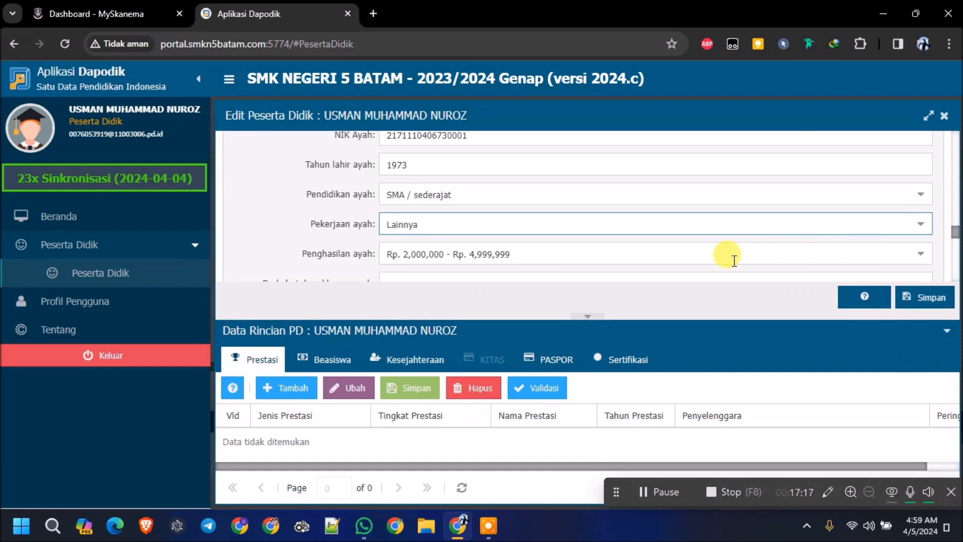
click(921, 260)
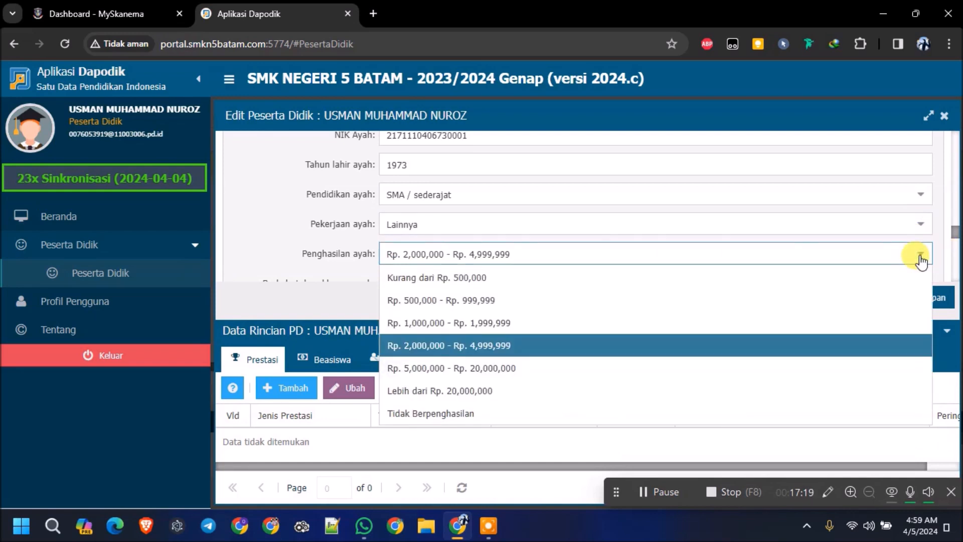
click(921, 260)
Look over the father's special needs field and the Data Ibu Kandung section down to Berkebutuhan khusus ibu.
scroll(318, 225, down, 1)
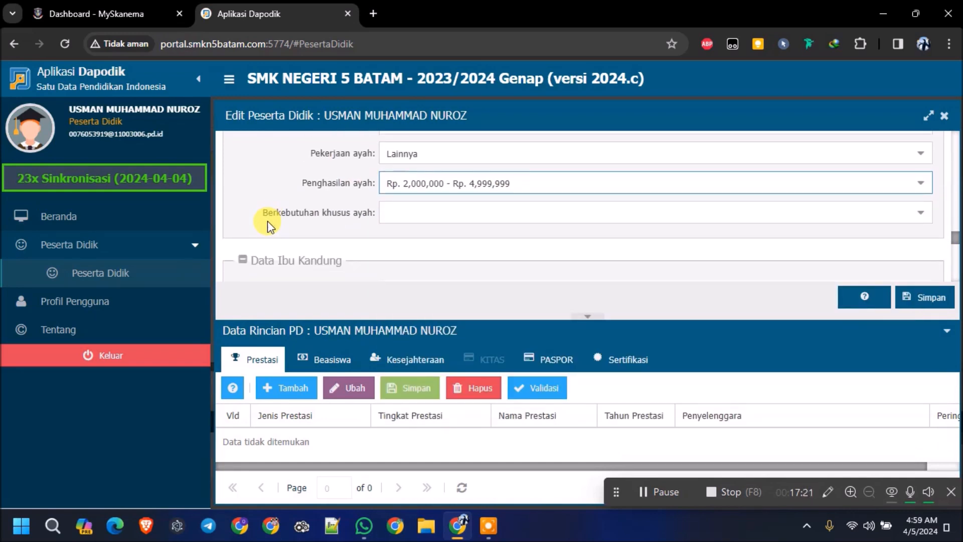
scroll(408, 210, down, 1)
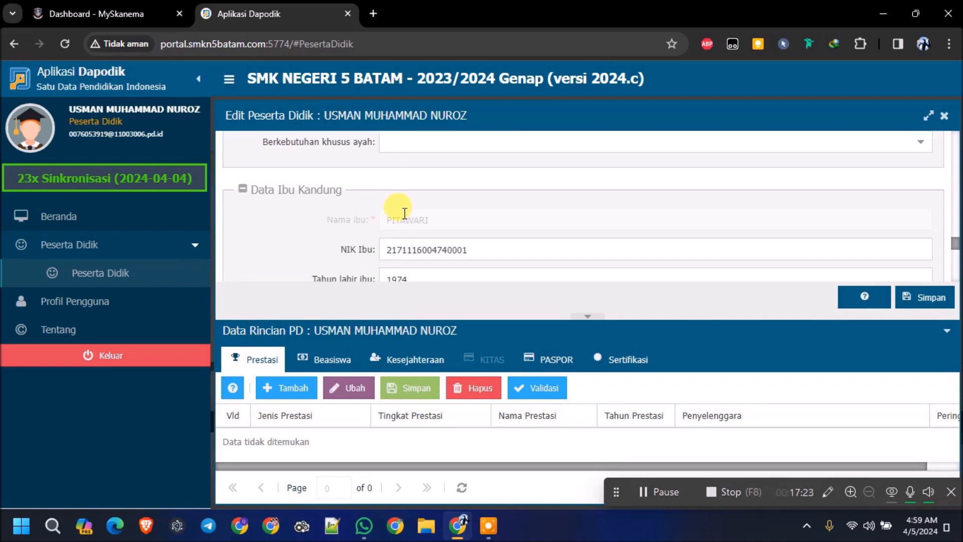
scroll(396, 203, down, 1)
scroll(386, 200, up, 1)
scroll(499, 188, down, 2)
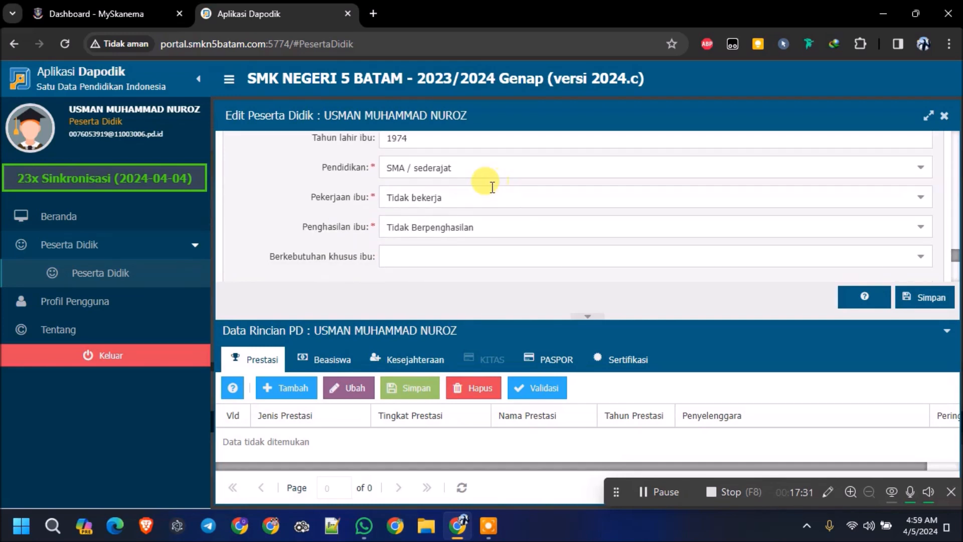
Check whether the student has a guardian under Data Wali and examine the home phone, mobile number and email fields under Kontak.
scroll(493, 193, down, 1)
scroll(477, 198, down, 1)
scroll(477, 198, down, 2)
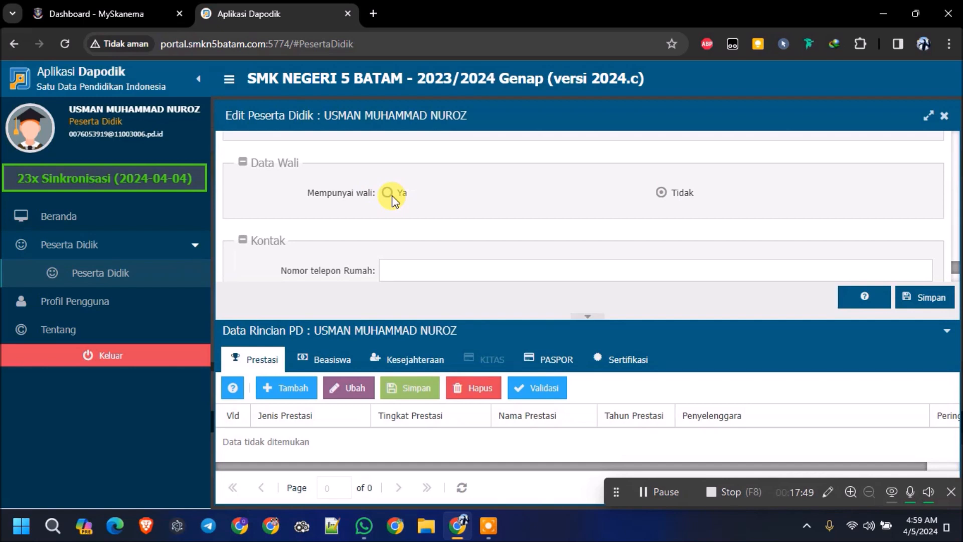
scroll(456, 196, down, 1)
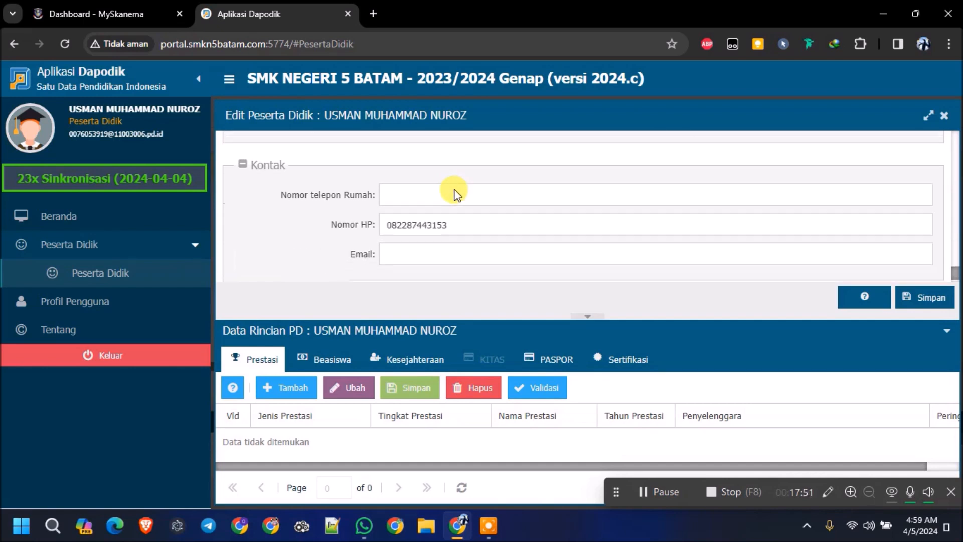
click(396, 183)
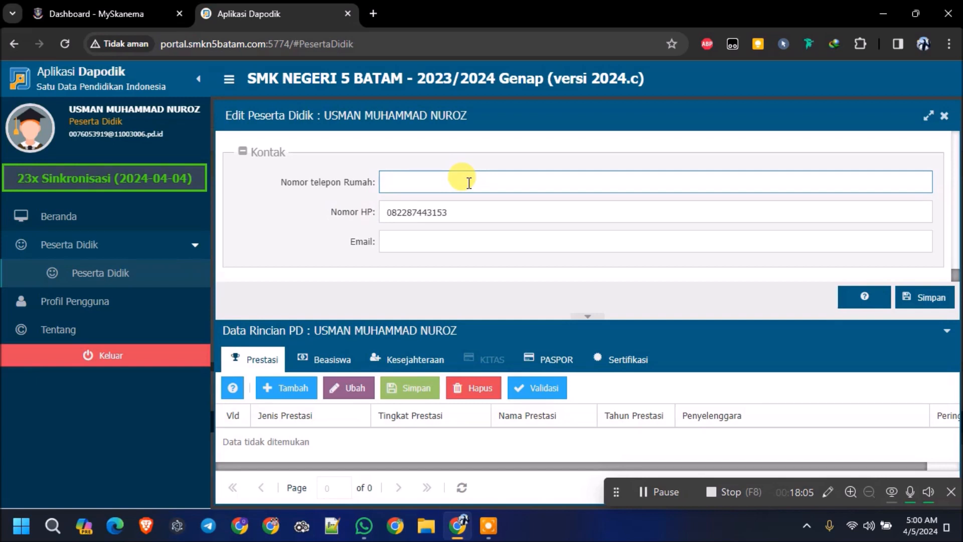
click(489, 211)
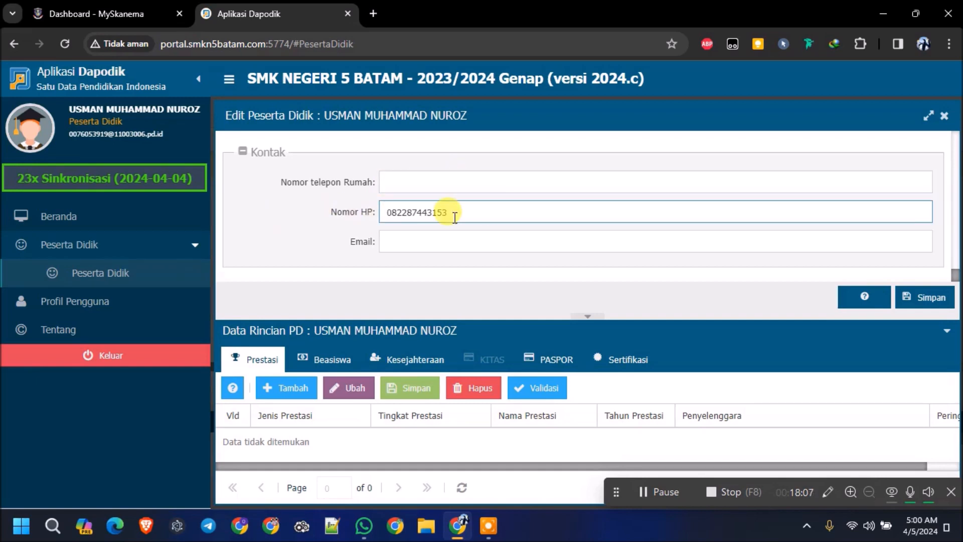
click(469, 236)
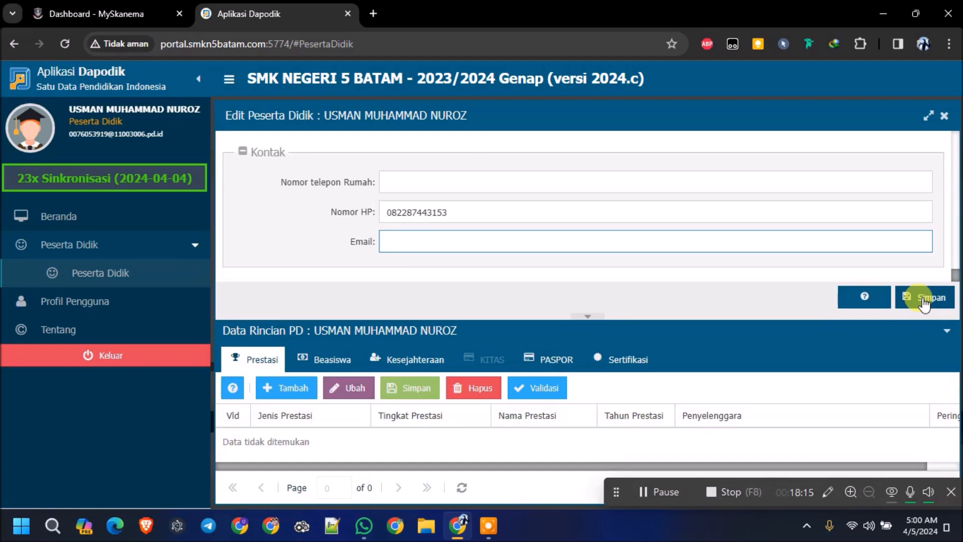
Review the student's form once more from the contact section up to the address data, and save the student's data.
scroll(774, 267, up, 15)
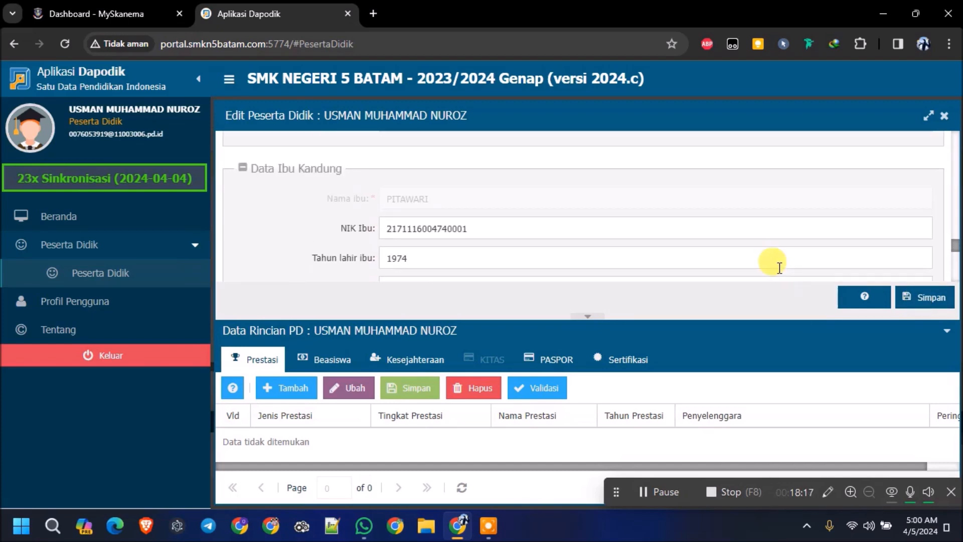
scroll(777, 264, up, 10)
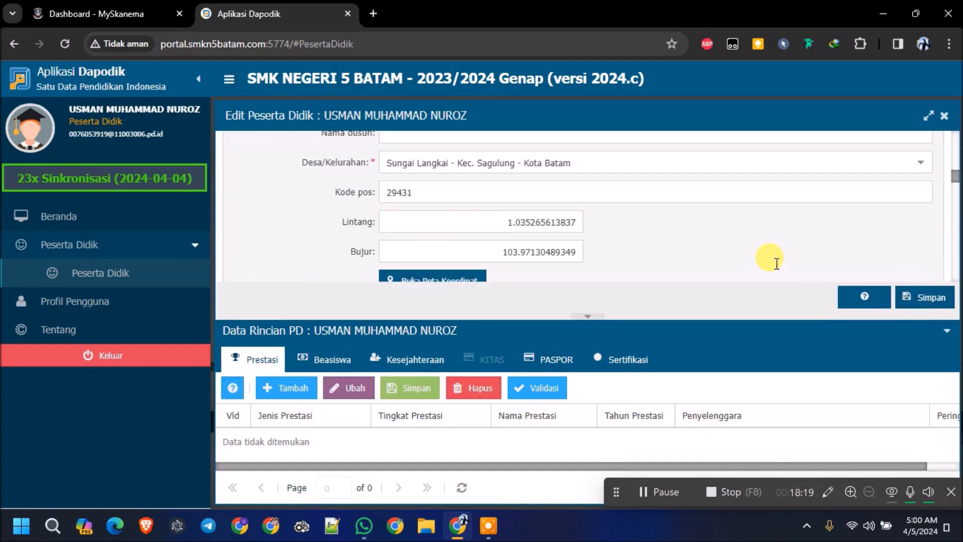
scroll(776, 263, down, 5)
scroll(777, 264, down, 8)
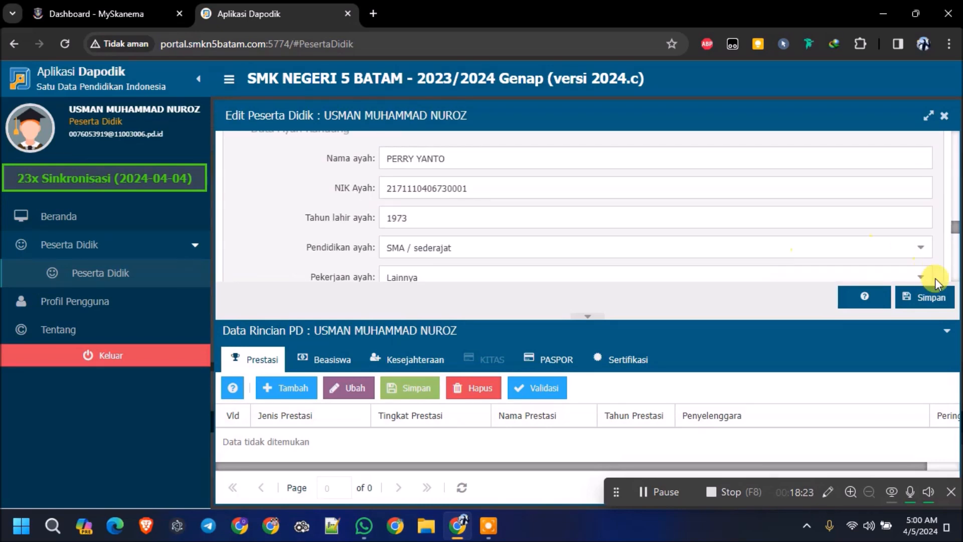
click(935, 300)
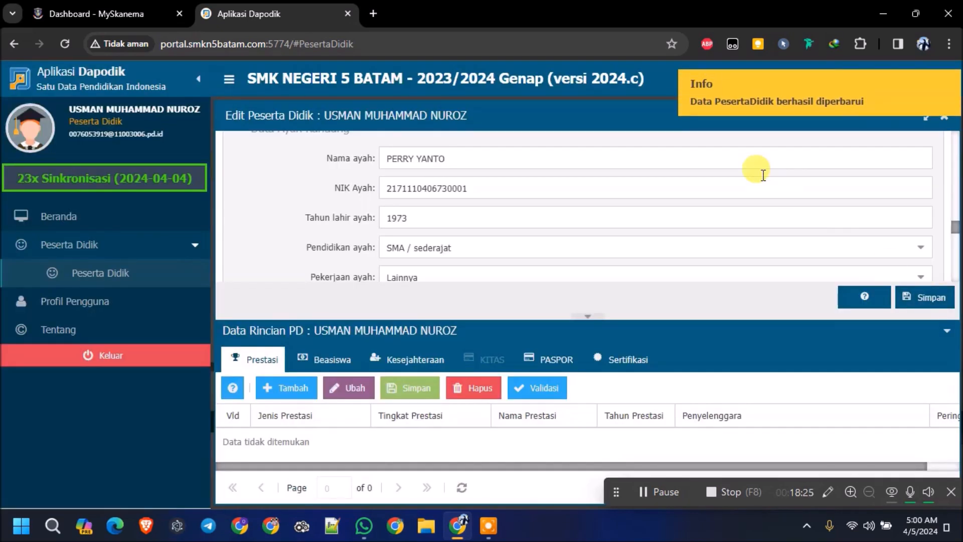
Try to save the student's data with the last digit of the father's NIK removed.
click(528, 188)
key(BackSpace)
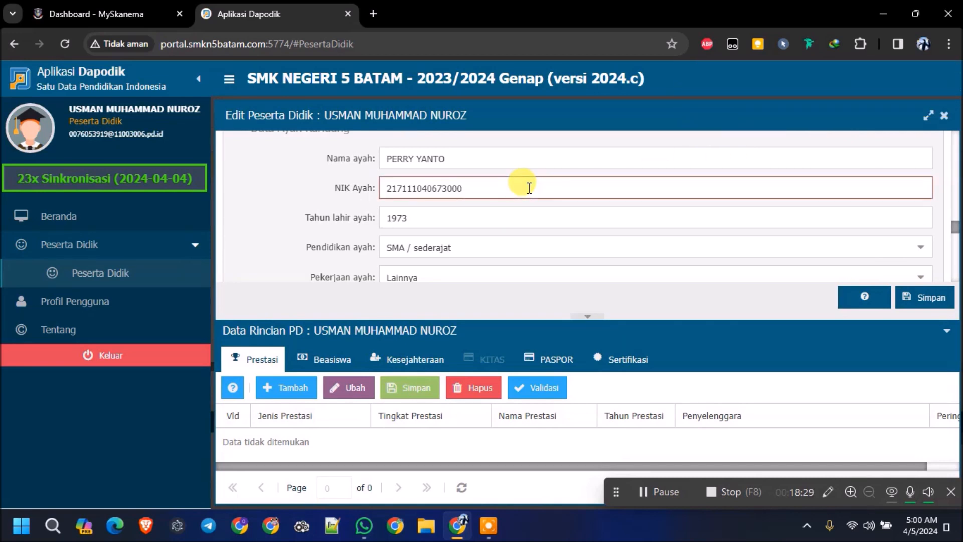
click(928, 298)
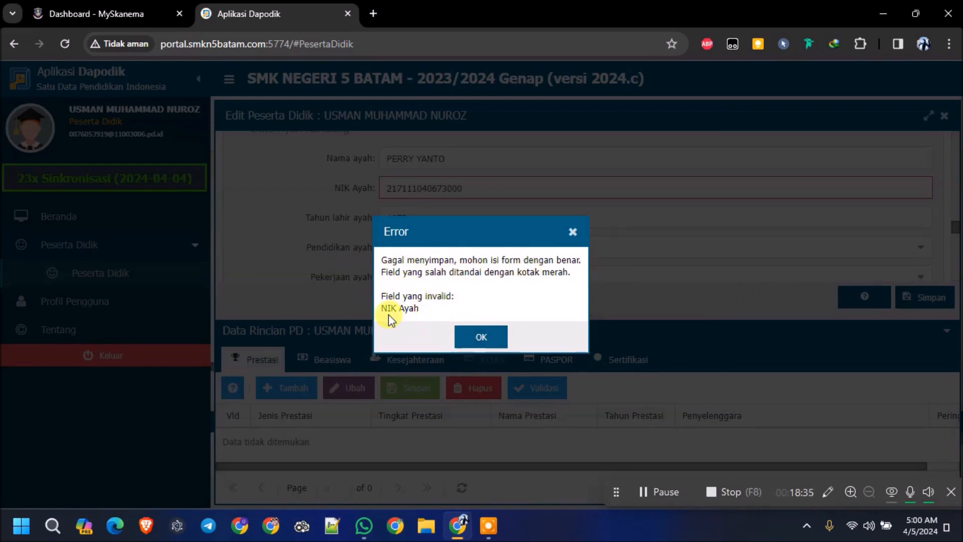
click(468, 336)
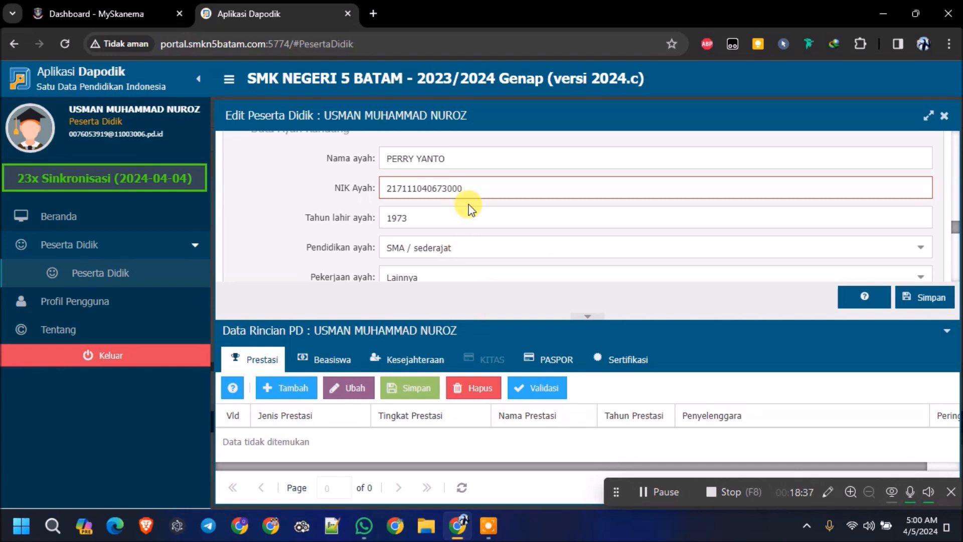
Close the student's edit form without saving the shortened father's NIK, returning to the Peserta Didik list.
mouse_move(575, 192)
click(945, 118)
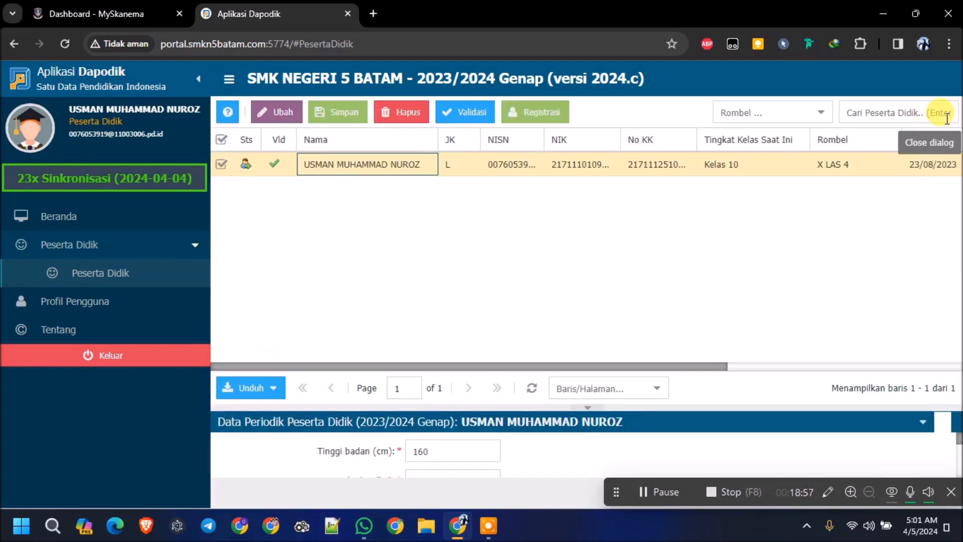